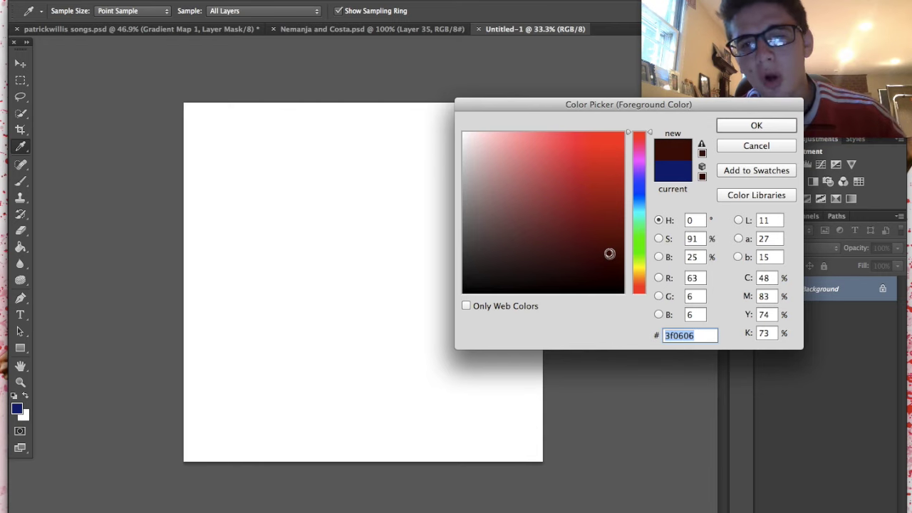
- Set the foreground color to dark red #3f0606 and fill the whole Background layer with it
left_click(756, 125)
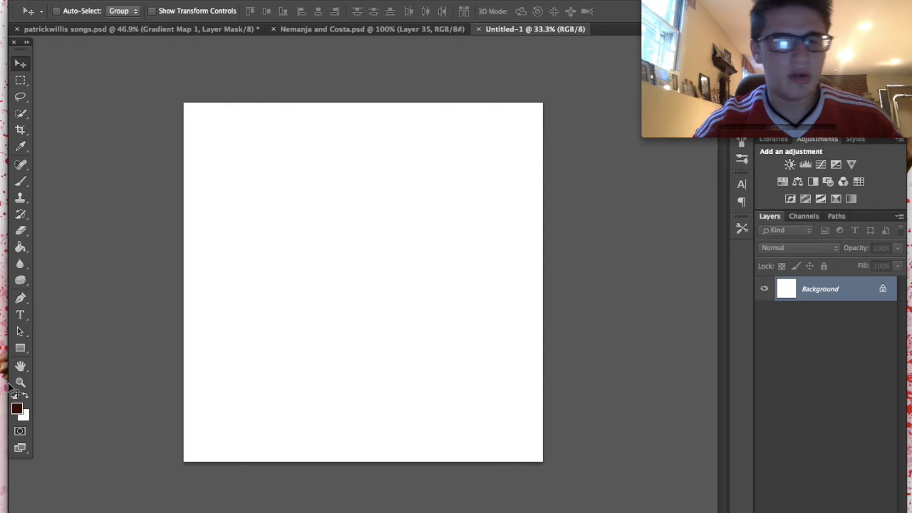
left_click(20, 248)
left_click(359, 251)
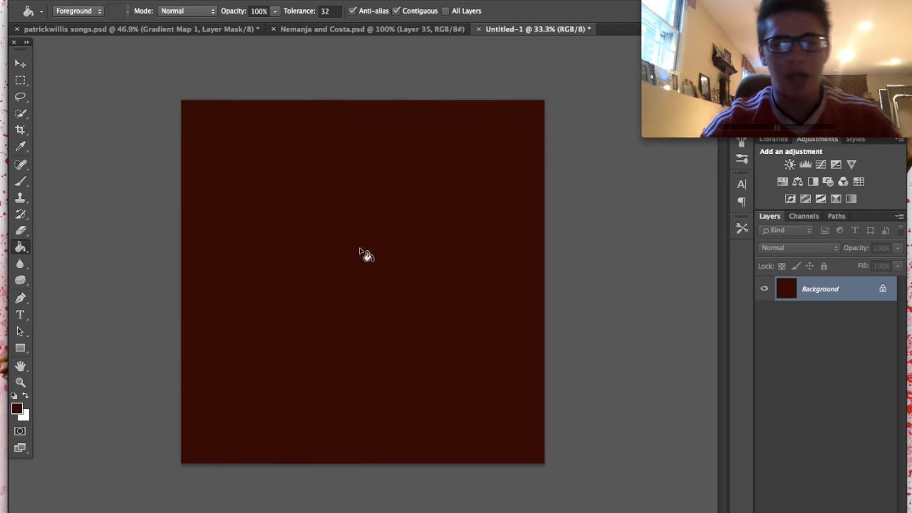
key("super+equal")
left_click(21, 63)
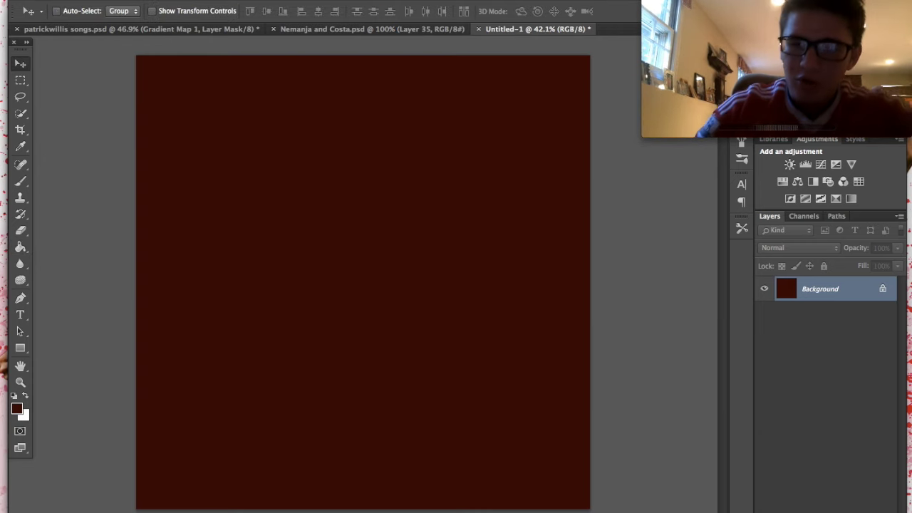
- Add a new layer and place the Golden Gate Bridge image from the Downloads folder onto the canvas
key("super+shift+alt+n")
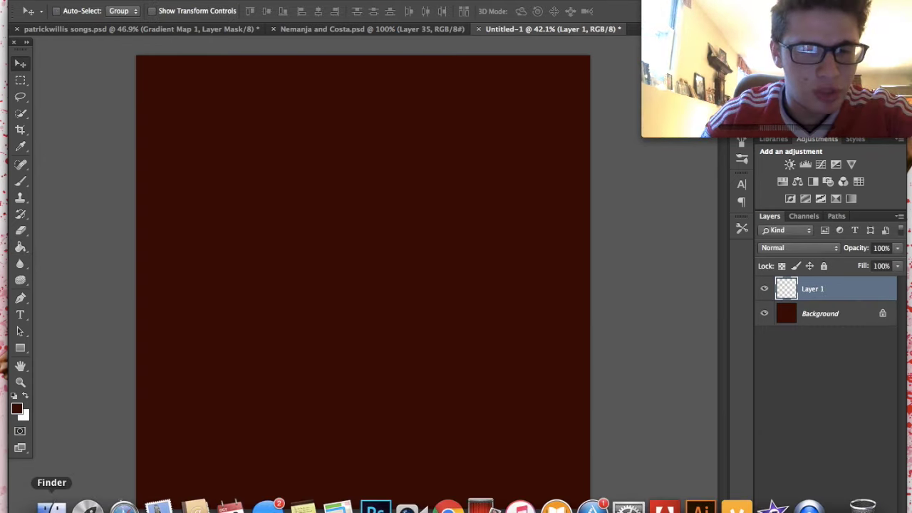
left_click(51, 507)
left_click(427, 439)
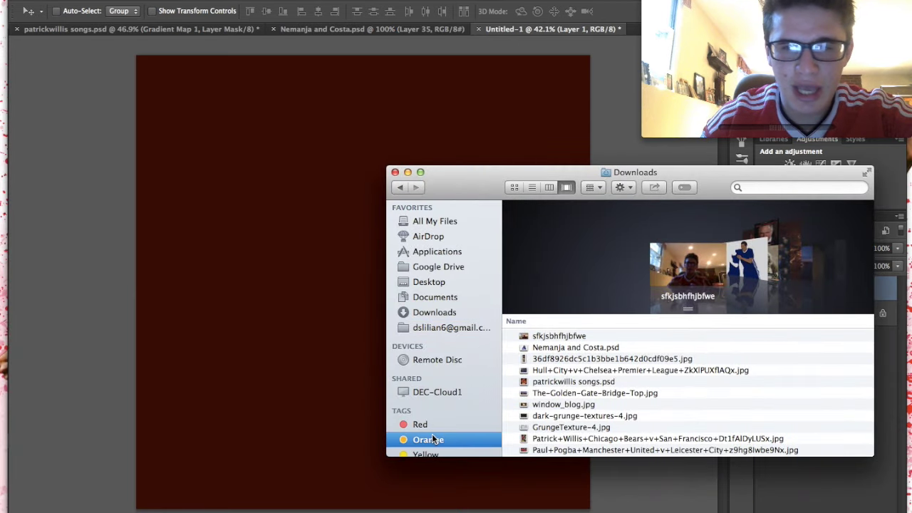
left_click_drag(691, 253, 273, 238)
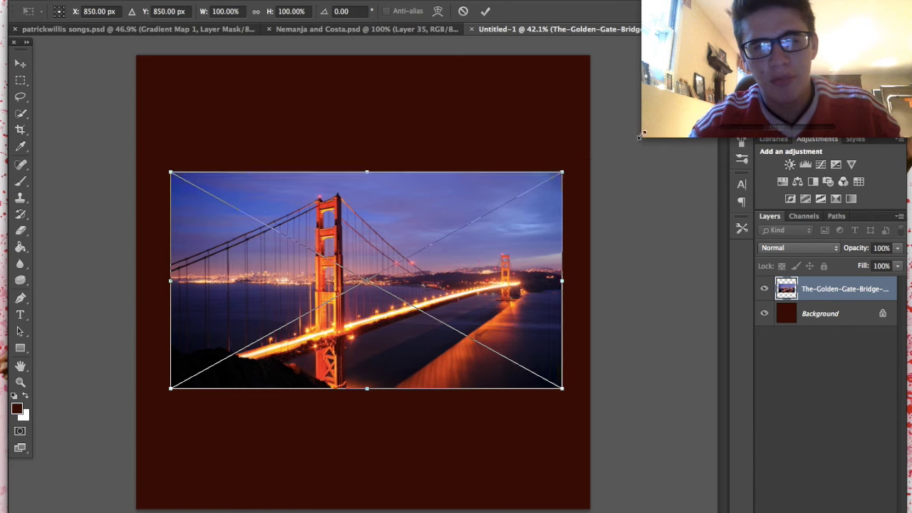
- Scale the placed bridge image proportionally to about 160% and position it across the full canvas width
left_click_drag(556, 175, 680, 106)
left_click_drag(528, 213, 455, 260)
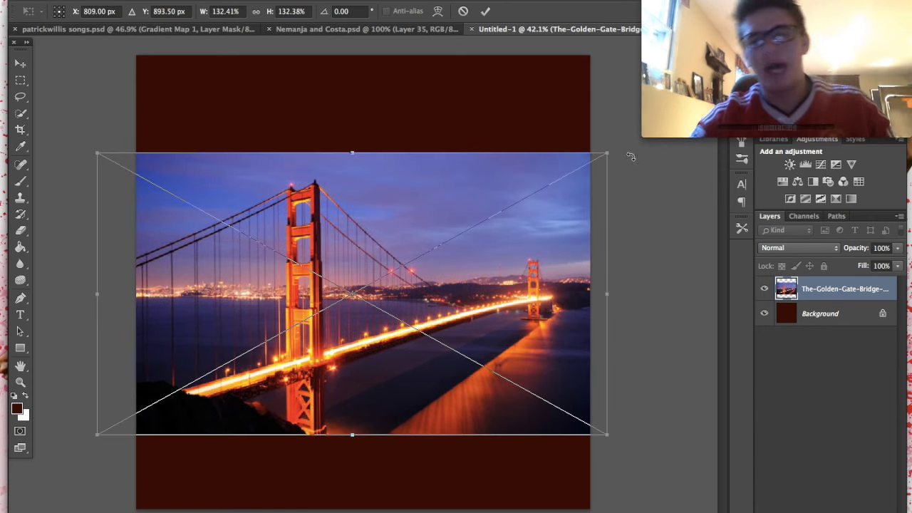
left_click_drag(606, 152, 714, 93)
left_click_drag(467, 276, 410, 276)
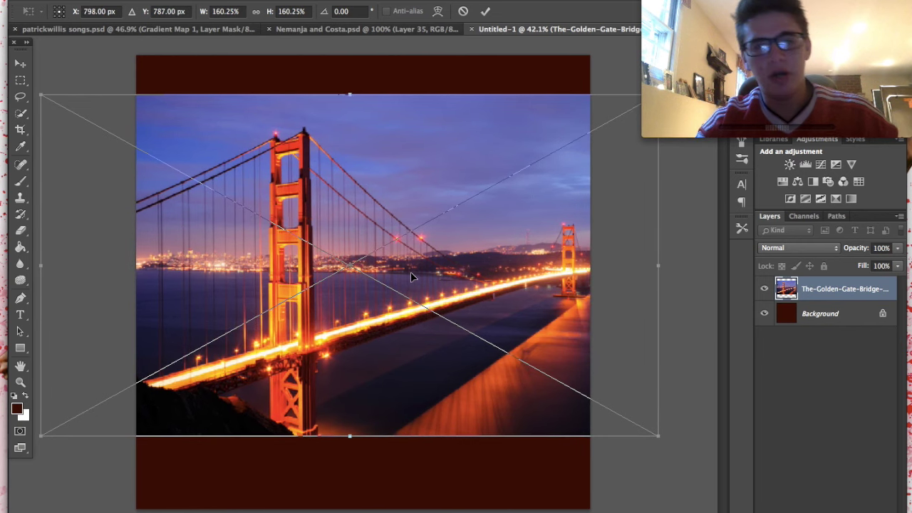
key("Return")
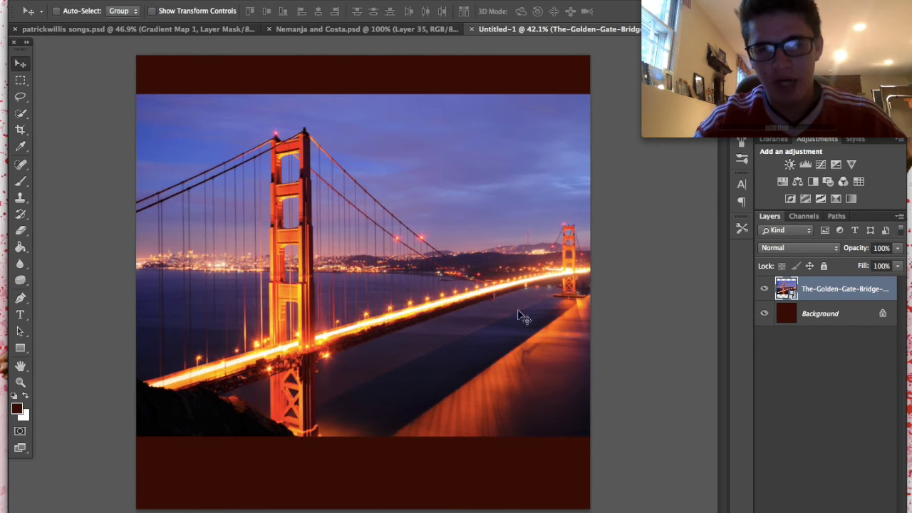
- Rasterize the bridge smart object so that its pixels can be edited
left_click(21, 229)
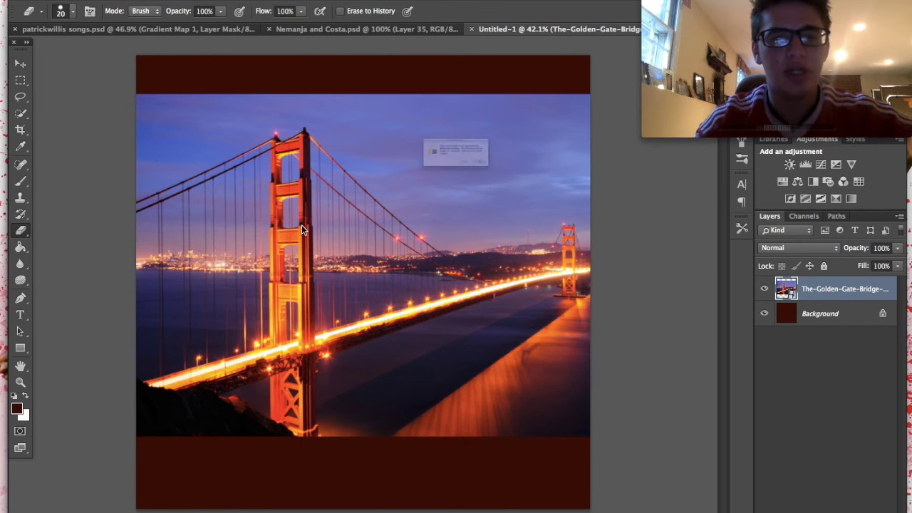
left_click(456, 153)
left_click(562, 189)
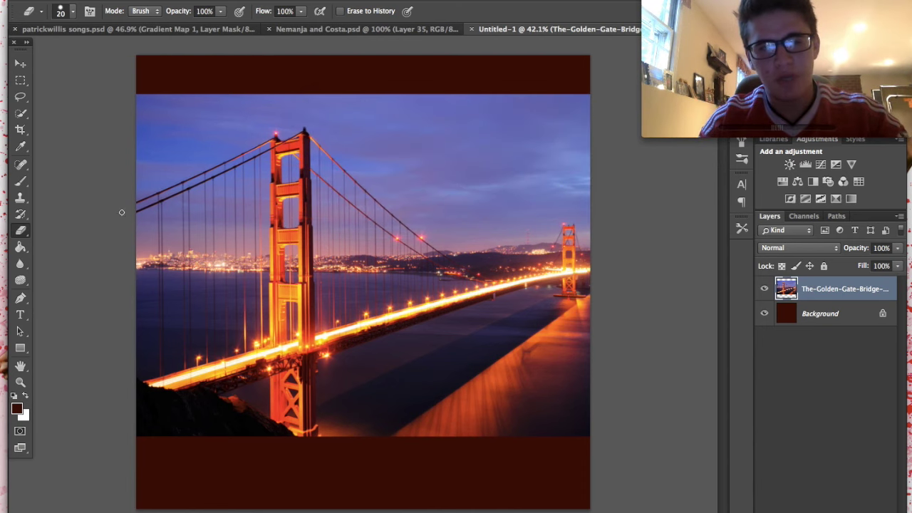
- Apply the Topaz Labs filter to the bridge layer with the Dynamic Pop preset from the HDR Collection
left_click(299, 2)
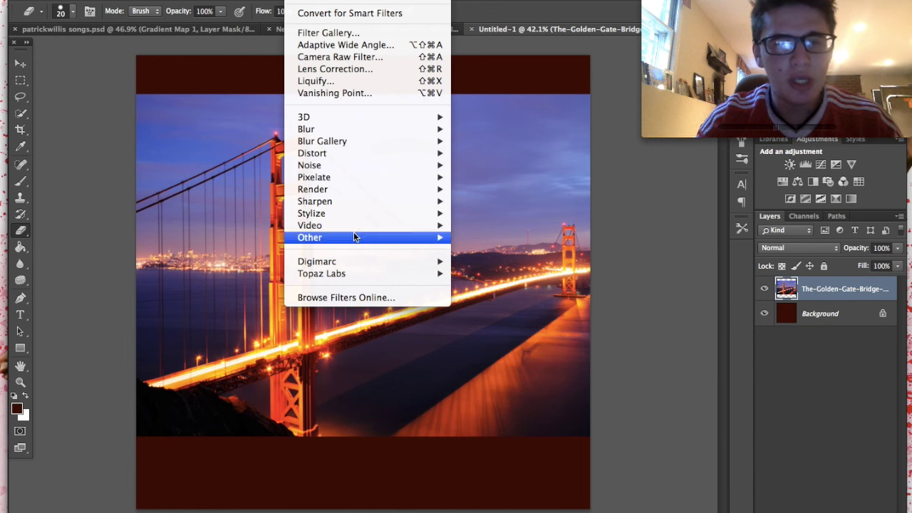
mouse_move(383, 276)
left_click(499, 275)
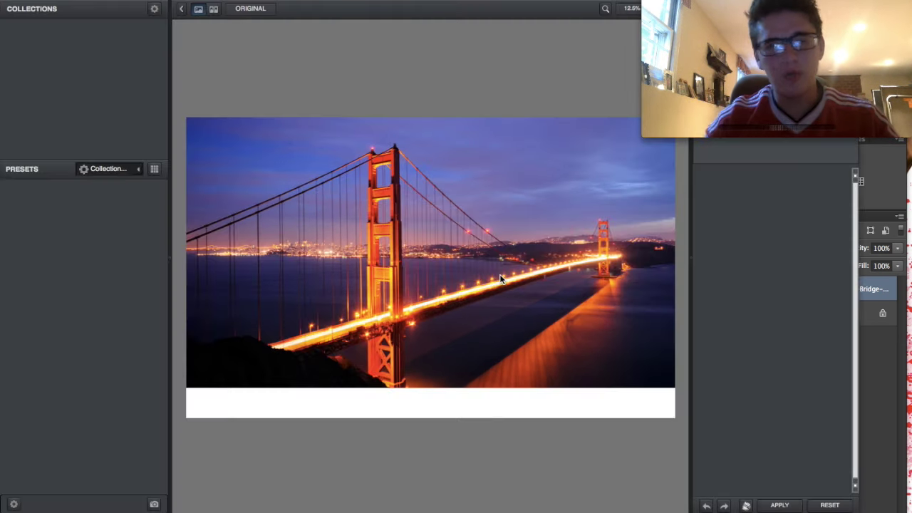
left_click(69, 221)
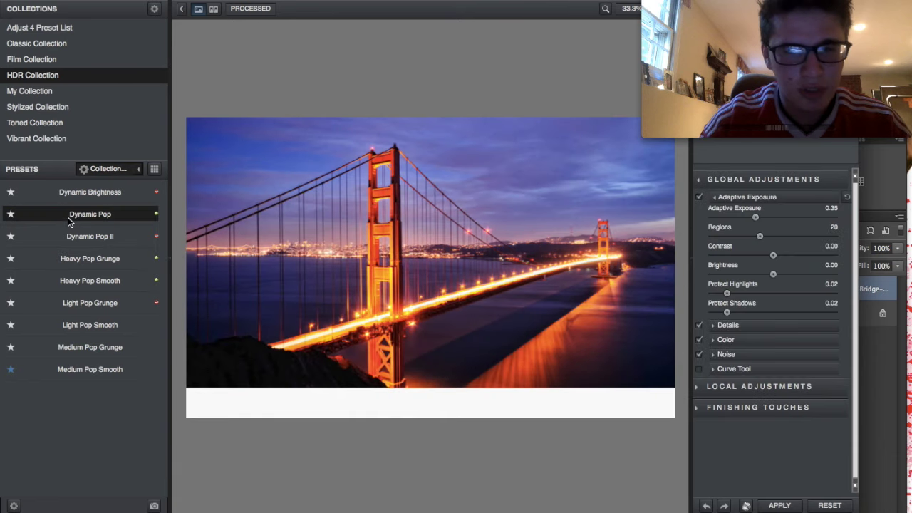
left_click(765, 406)
left_click(751, 428)
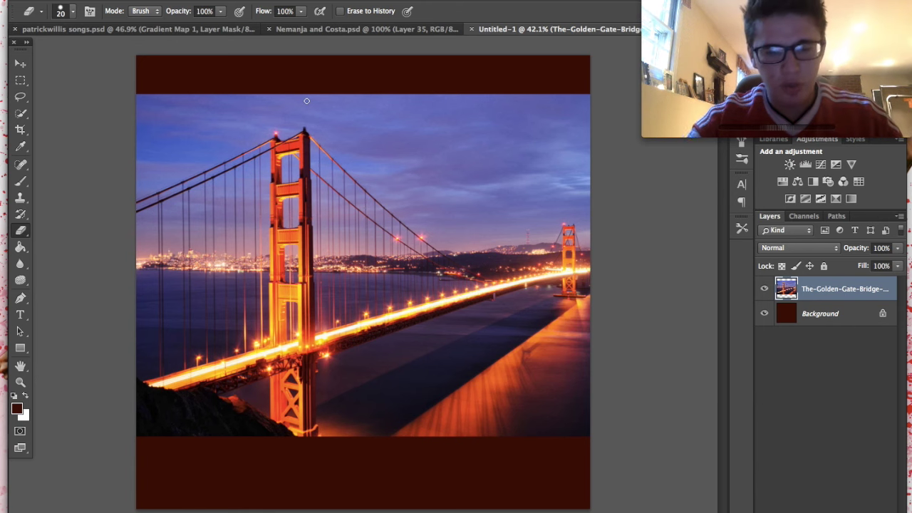
- Lower the bridge image's saturation to -100 and set its layer blend mode to Overlay
key("super+u")
left_click_drag(621, 265, 477, 262)
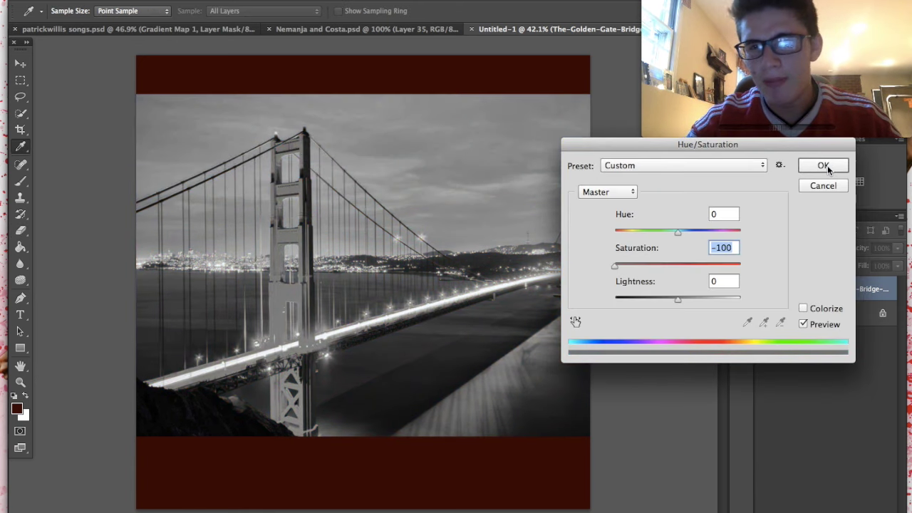
left_click(823, 166)
left_click(776, 249)
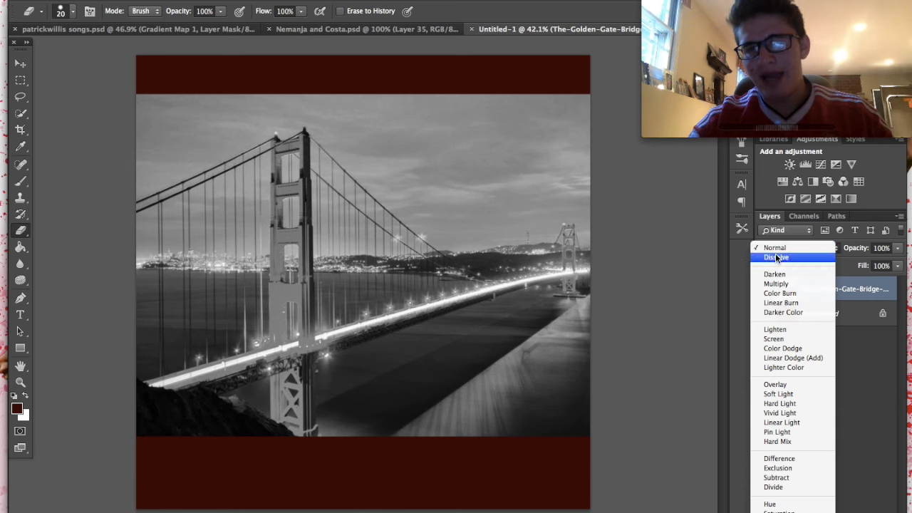
left_click(776, 385)
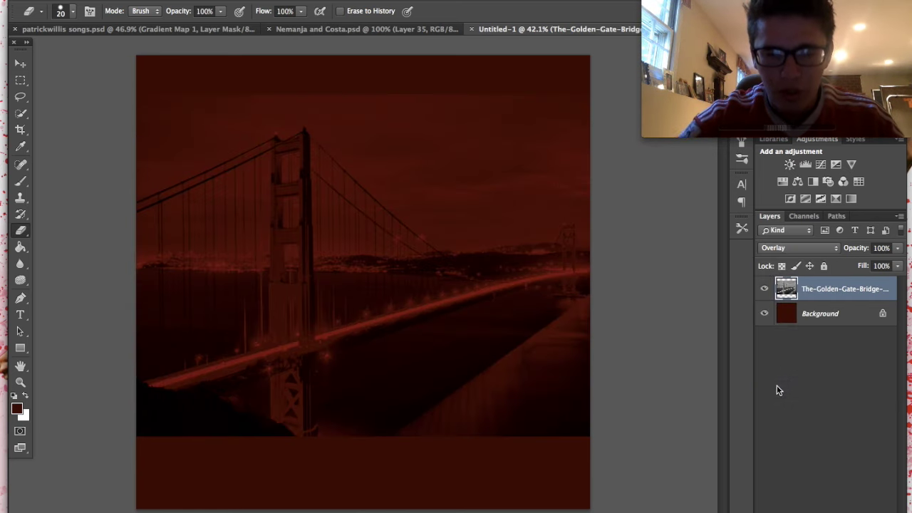
- Add a layer mask to the bridge layer and fill the mask with black
left_click(803, 512)
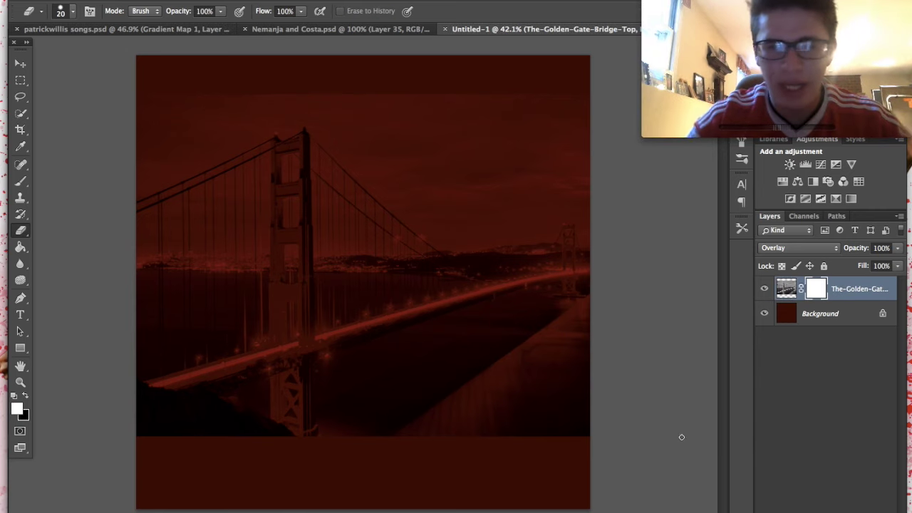
left_click(21, 246)
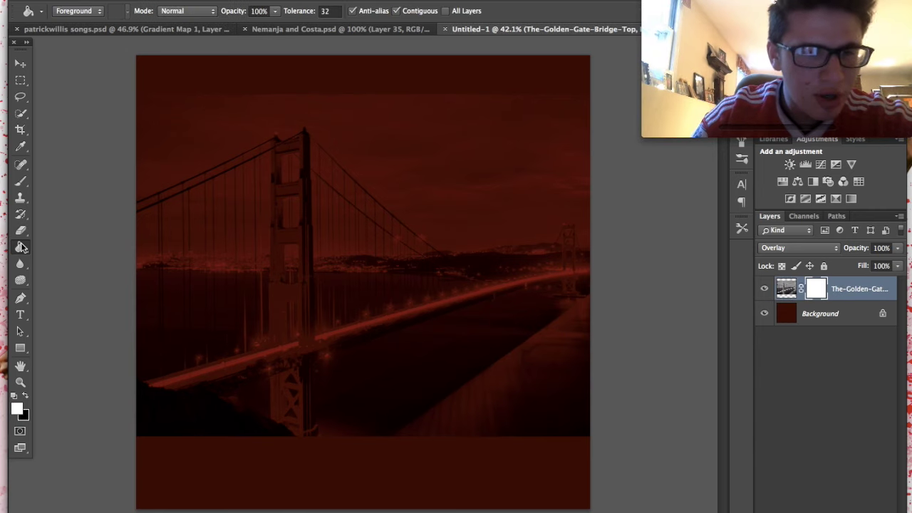
left_click(25, 397)
left_click(360, 289)
- Set up a soft round white brush with 0% hardness and enlarge it for painting on the bridge mask
left_click(23, 182)
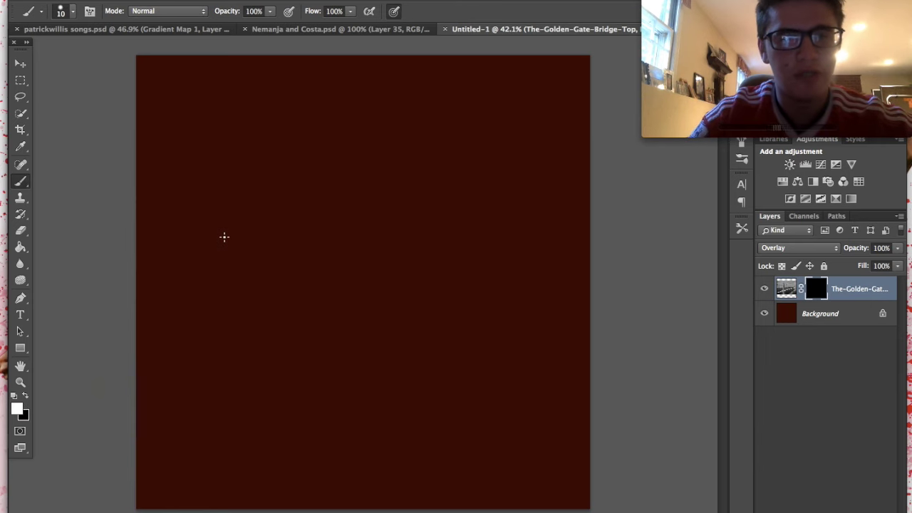
left_click(62, 12)
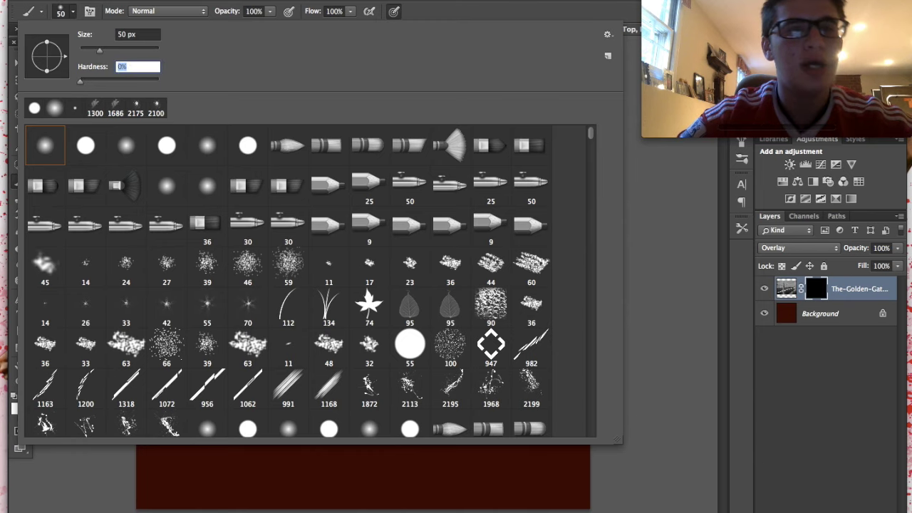
key("Return")
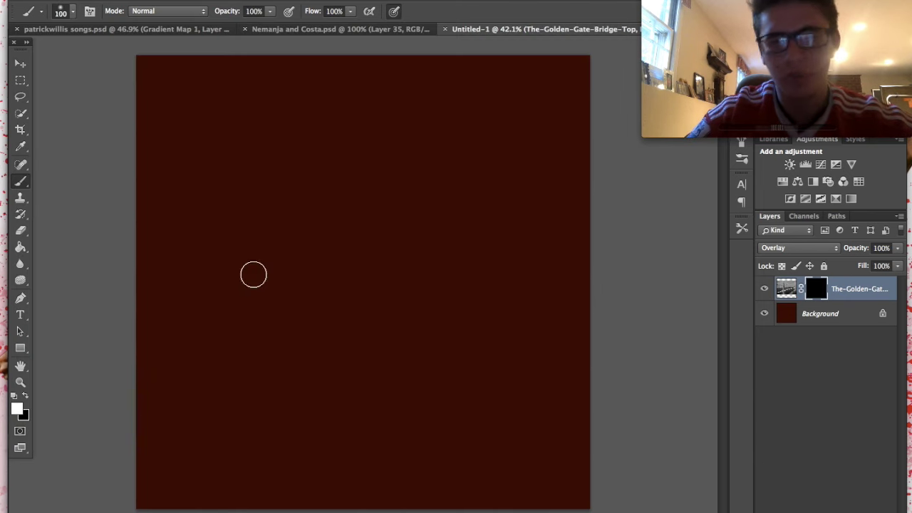
key("bracketright")
key("bracketright")
key("bracketright")
key("bracketright")
key("bracketright")
key("bracketright")
key("bracketright")
key("bracketright")
mouse_move(237, 279)
left_mouse_down()
mouse_move(321, 261)
mouse_move(315, 249)
left_mouse_up()
key("super+alt+z")
key("super+alt+z")
- Reveal the middle of the bridge on the mask with a soft 800 px white brush and fade its right edge with black
key("bracketleft")
key("bracketleft")
mouse_move(252, 263)
left_mouse_down()
mouse_move(338, 246)
mouse_move(458, 275)
mouse_move(637, 246)
mouse_move(591, 262)
mouse_move(509, 268)
mouse_move(295, 214)
left_mouse_up()
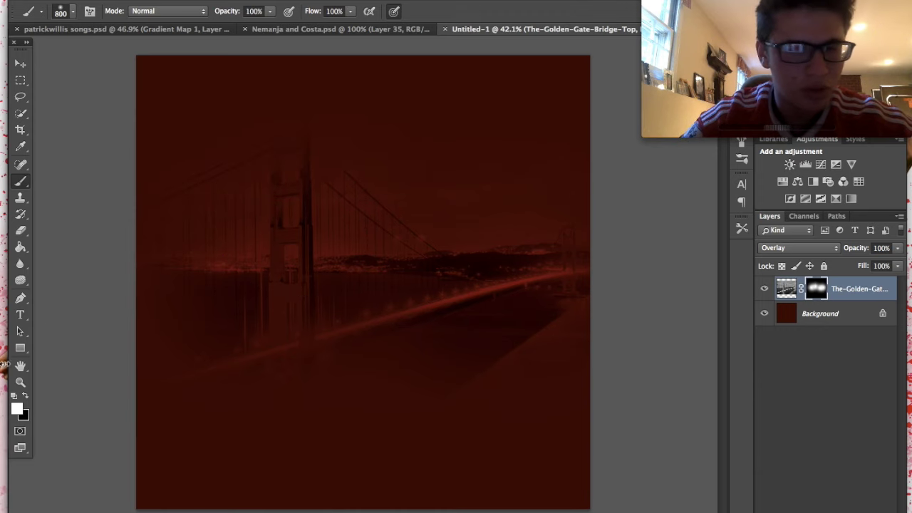
mouse_move(599, 299)
left_mouse_down()
mouse_move(615, 251)
mouse_move(539, 406)
mouse_move(559, 308)
left_mouse_up()
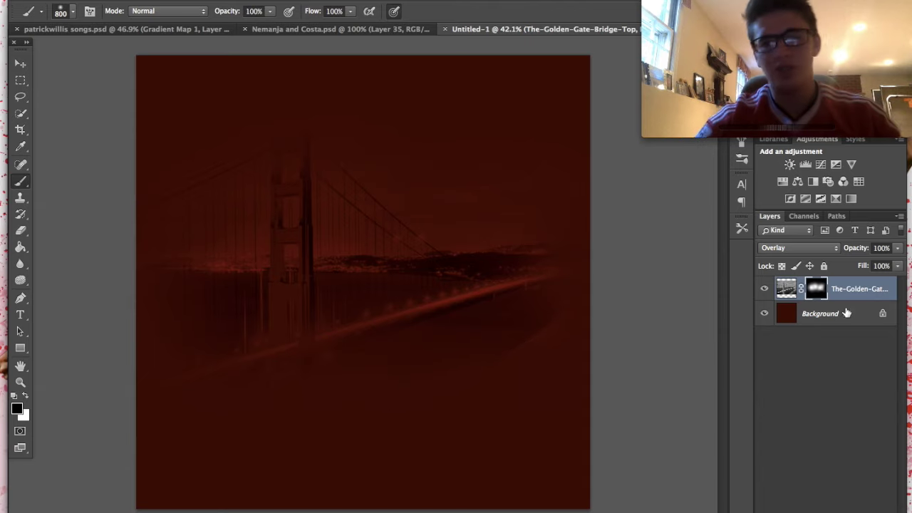
- Duplicate the masked bridge layer twice to strengthen the overlay effect
left_click(787, 286)
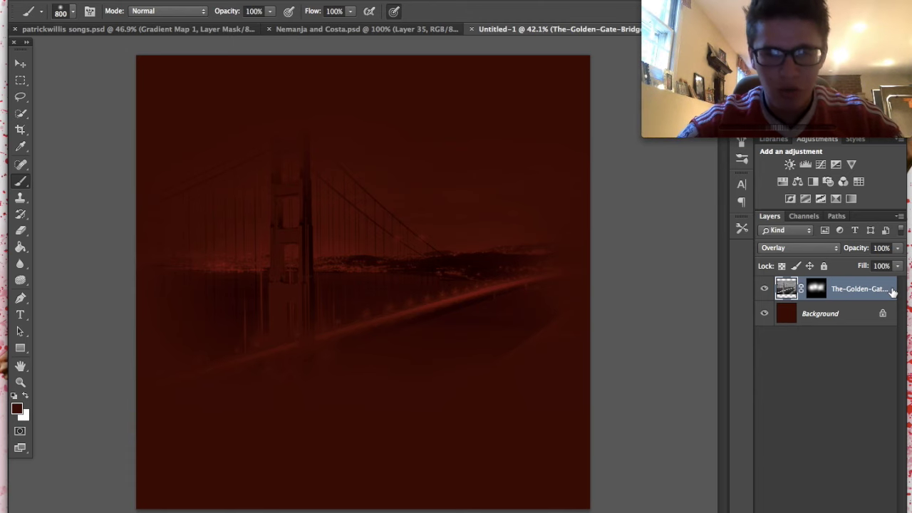
key("ctrl+j")
key("ctrl+j")
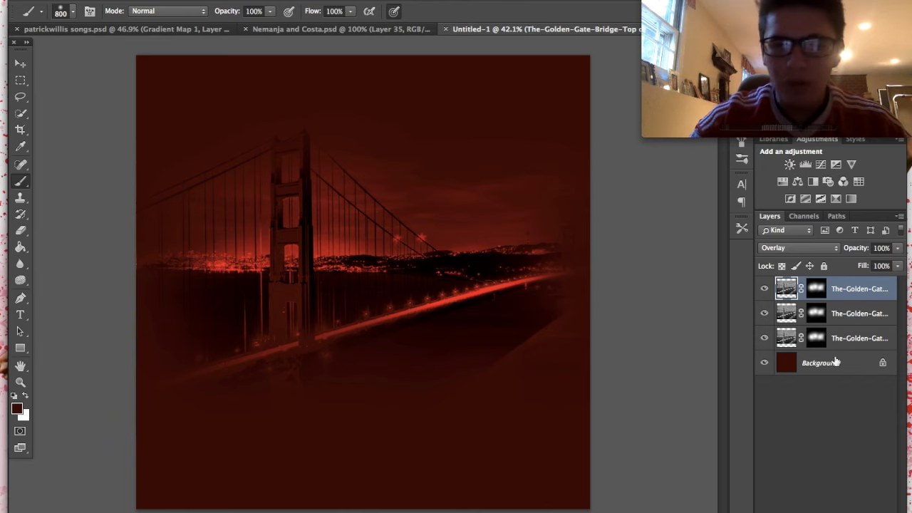
- Add a new empty layer above the bridge layers and make white the foreground color
key("ctrl+shift+alt+n")
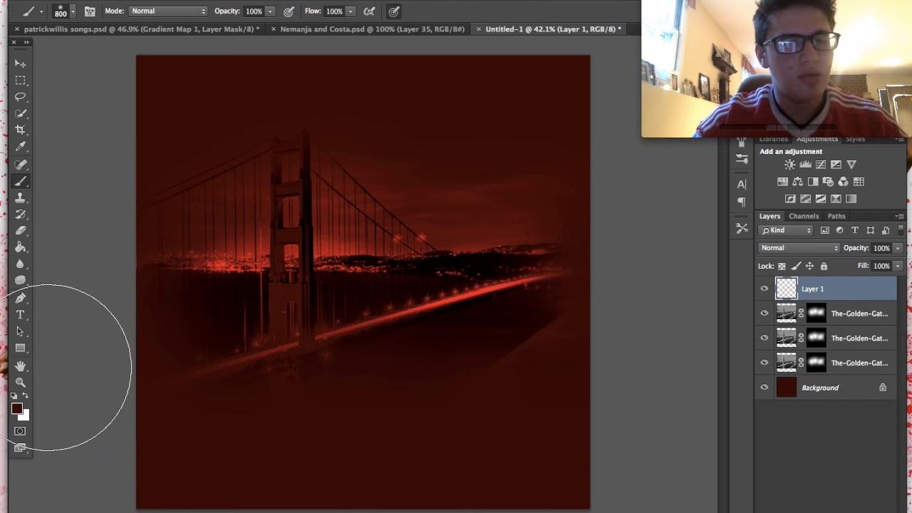
left_click(26, 395)
- Browse the brush presets and choose the 965 px splatter brush
left_click(72, 11)
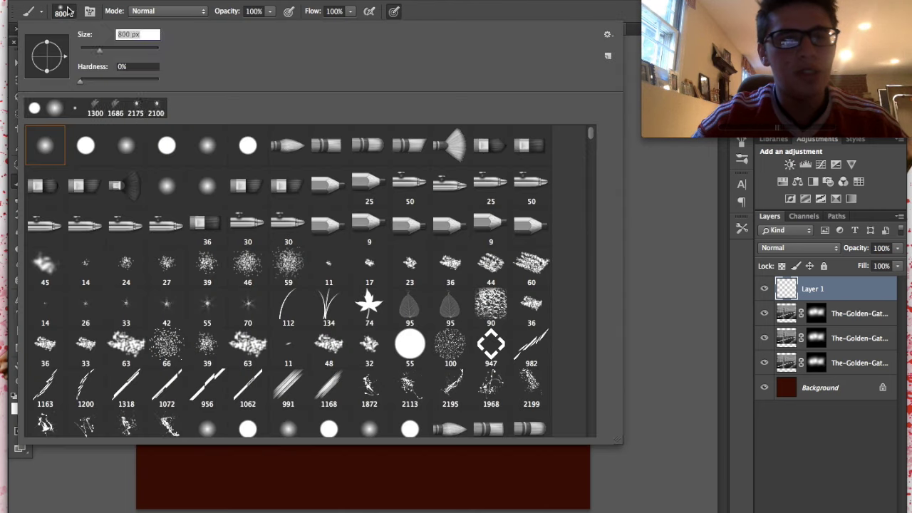
scroll(589, 132, "down", 5)
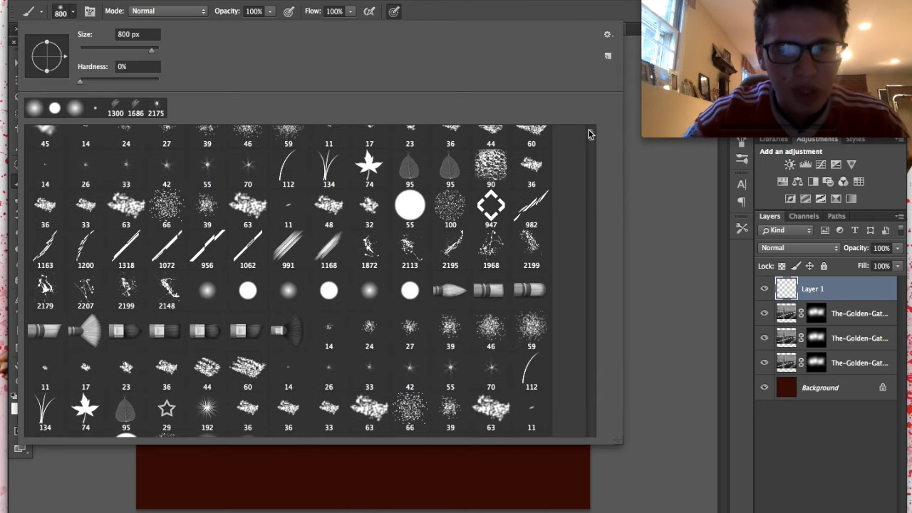
scroll(588, 134, "down", 10)
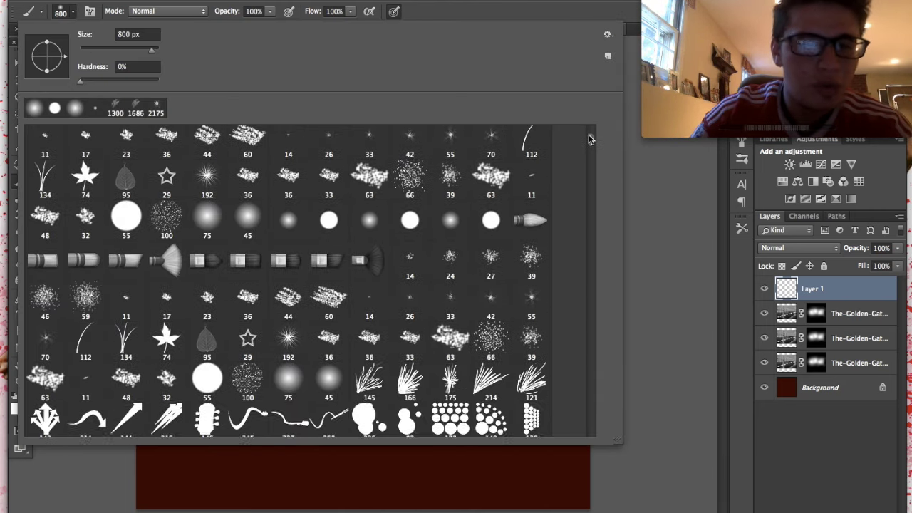
scroll(588, 142, "down", 10)
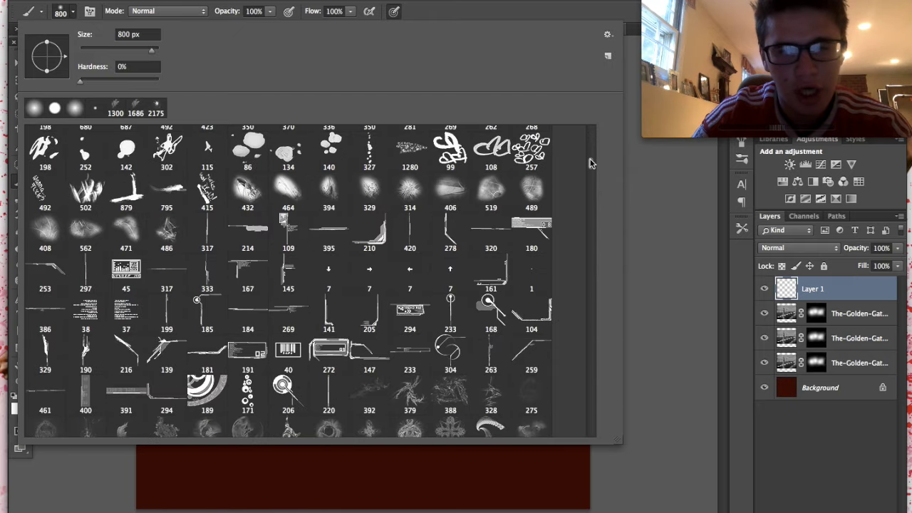
left_click_drag(590, 172, 590, 175)
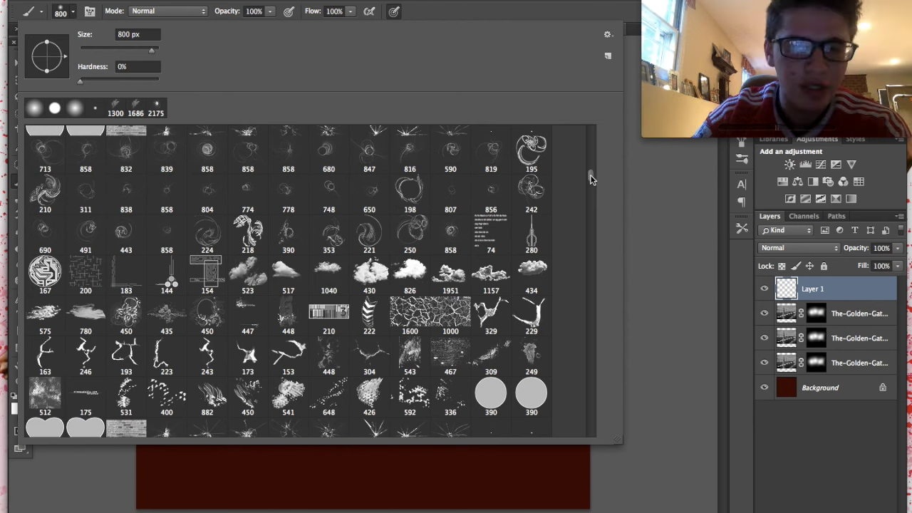
scroll(589, 179, "down", 5)
scroll(591, 179, "down", 15)
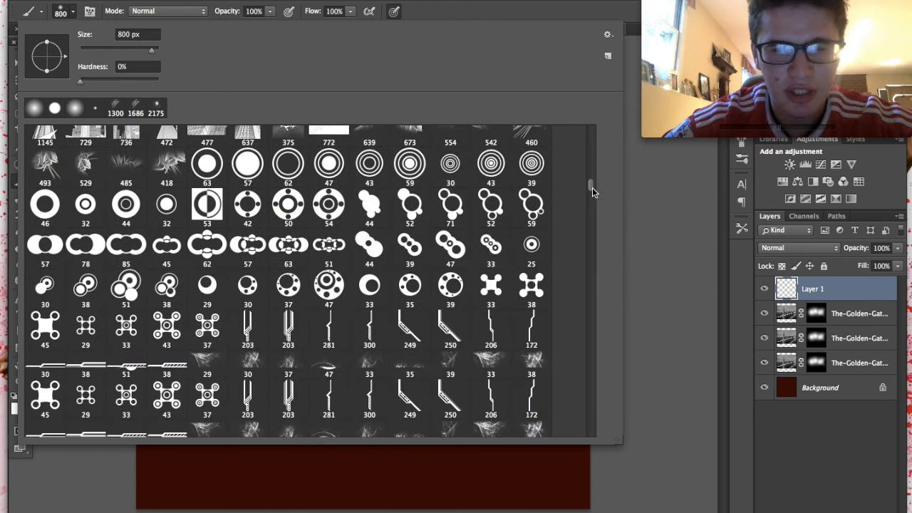
scroll(592, 189, "down", 2)
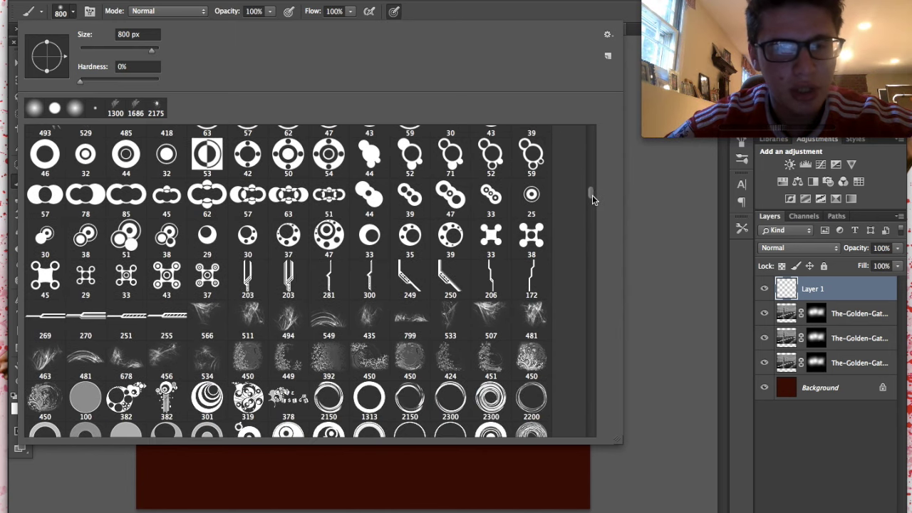
scroll(592, 196, "down", 5)
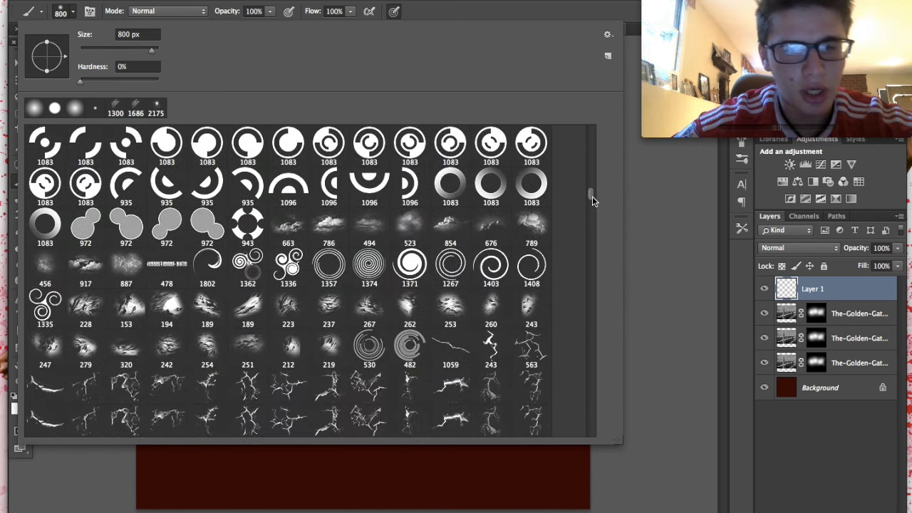
left_click_drag(592, 201, 592, 203)
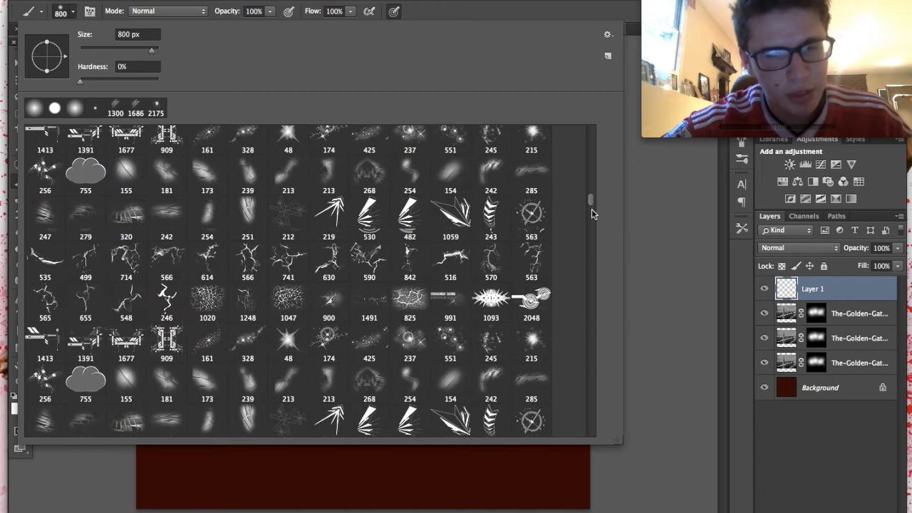
scroll(591, 212, "down", 10)
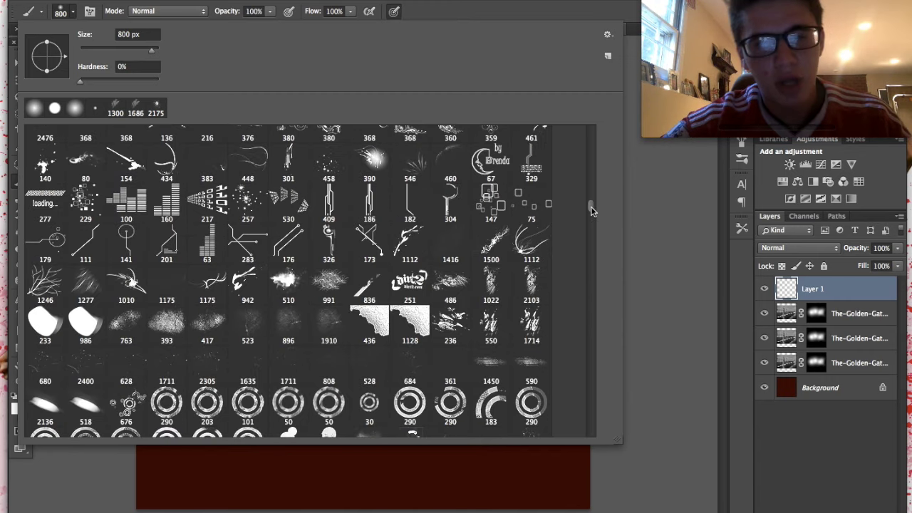
left_click_drag(590, 210, 591, 315)
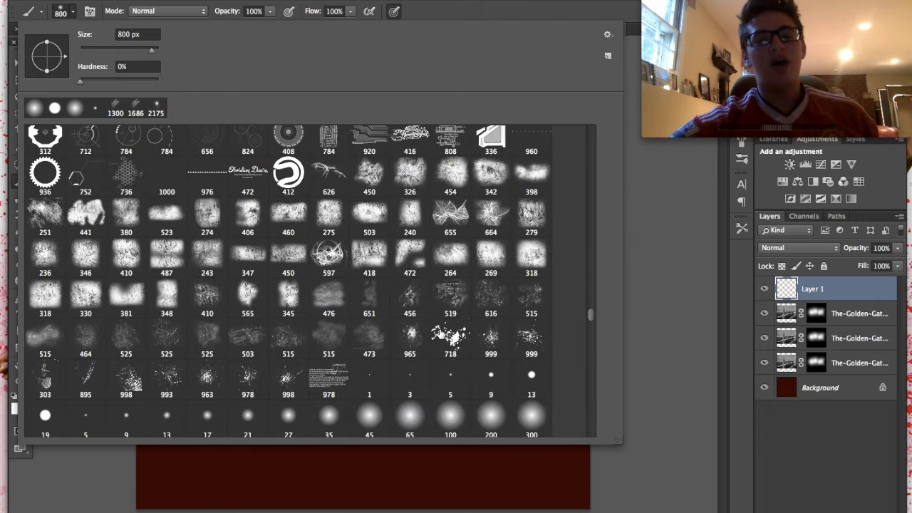
left_click(419, 346)
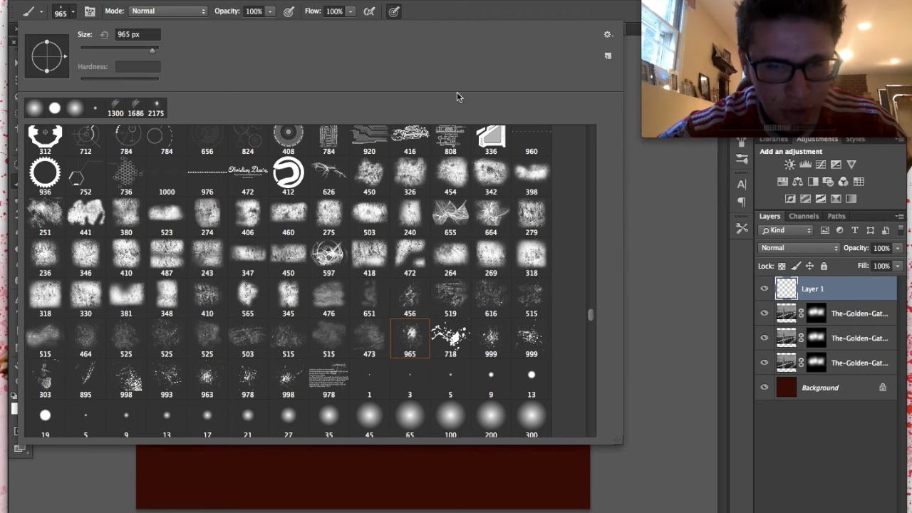
left_click(502, 15)
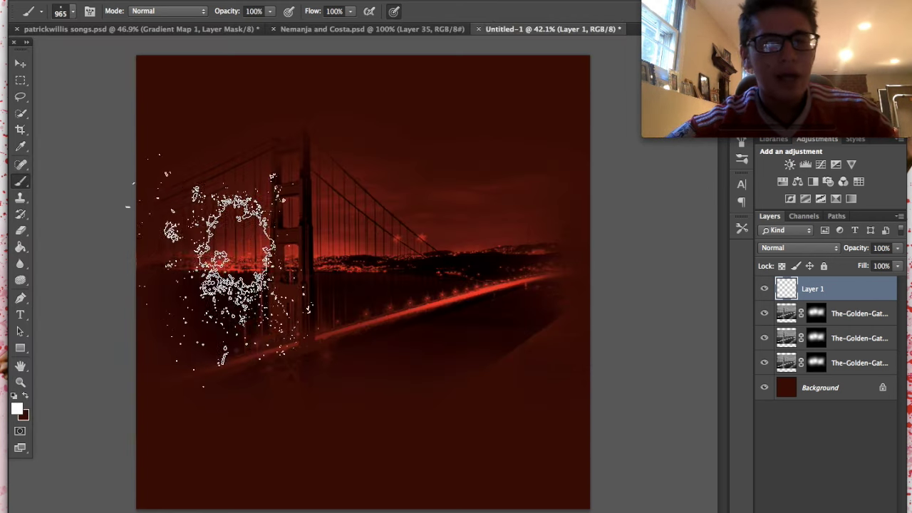
- Enlarge the splatter brush to 1600 px and set its Shape Dynamics angle jitter to 100%
key("]")
key("]")
key("]")
key("]")
key("]")
key("bracketright")
key("bracketright")
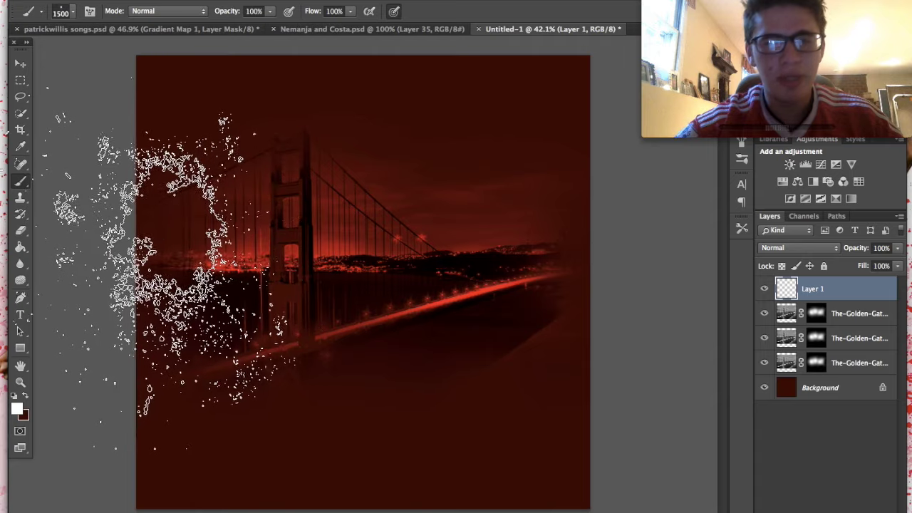
left_click(742, 144)
left_click(534, 181)
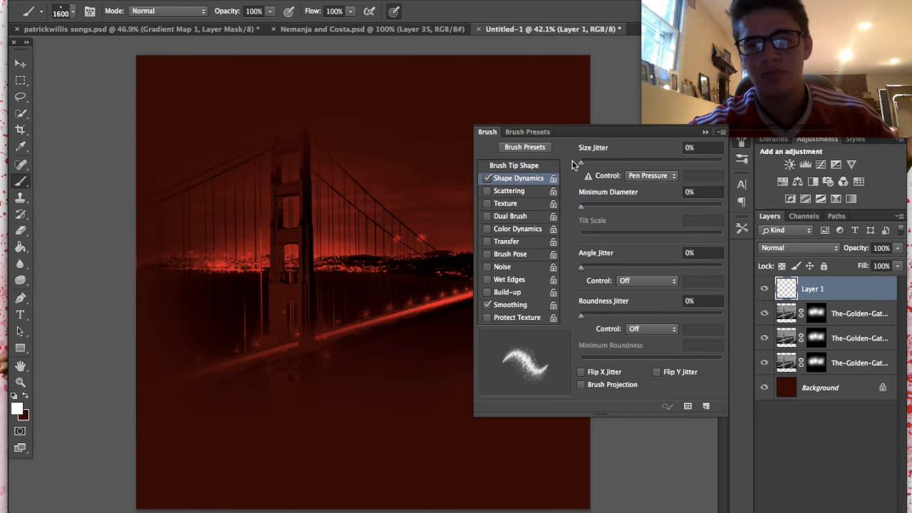
left_click_drag(786, 268, 792, 267)
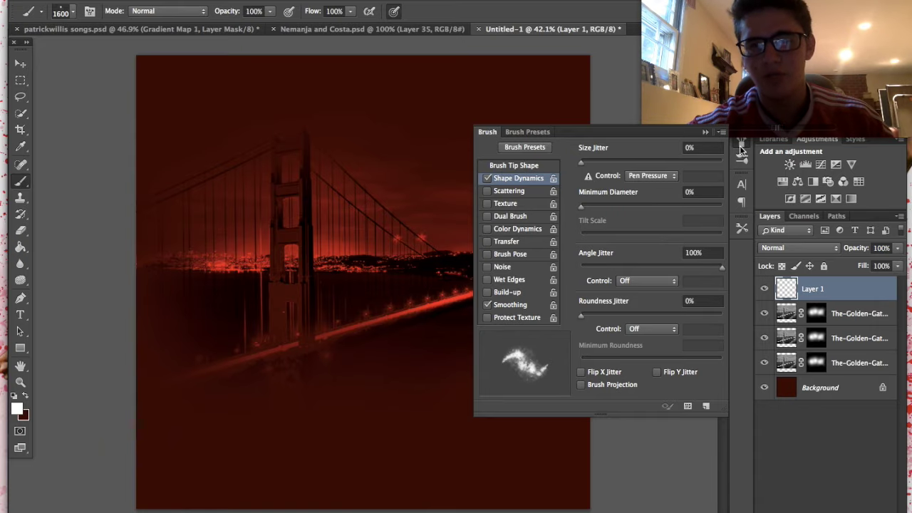
left_click(741, 148)
- Stamp white splatters on Layer 1 along the canvas edges, over the middle of the bridge and in the lower-left corner
left_click(85, 242)
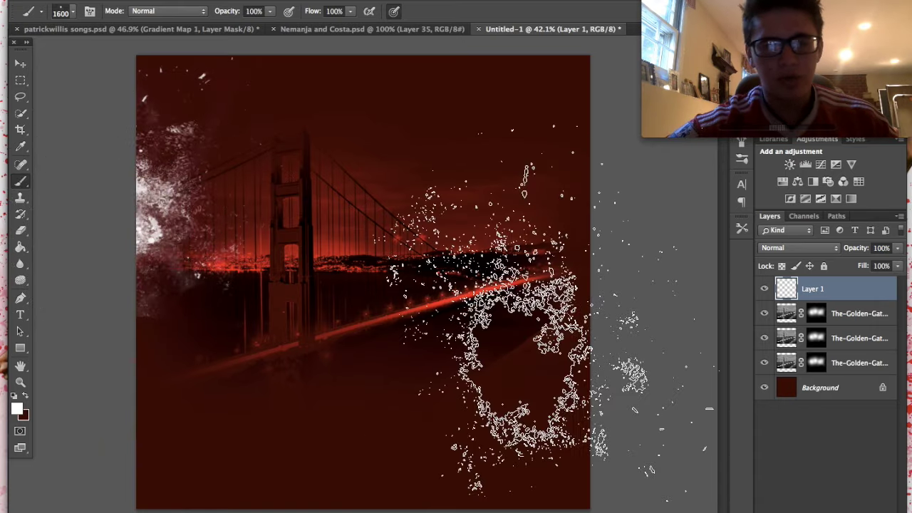
left_click(644, 331)
left_click(637, 185)
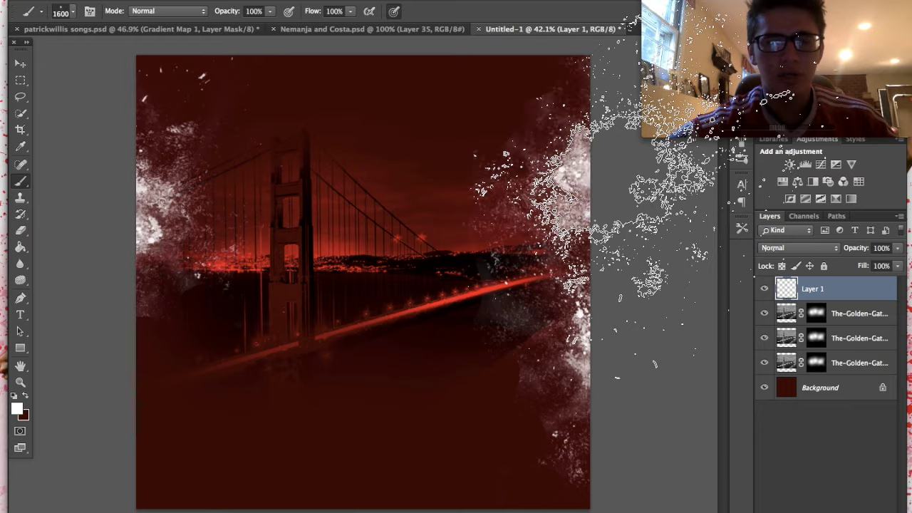
left_click(363, 299)
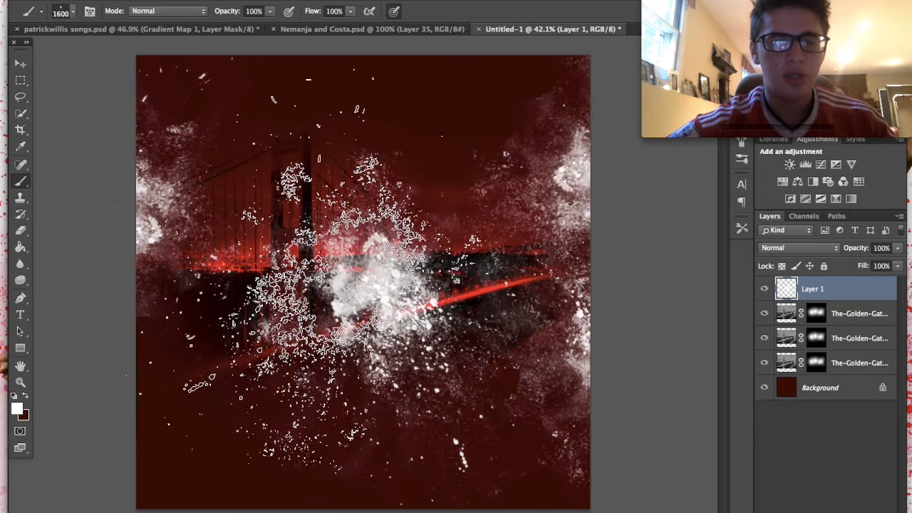
left_click(335, 292)
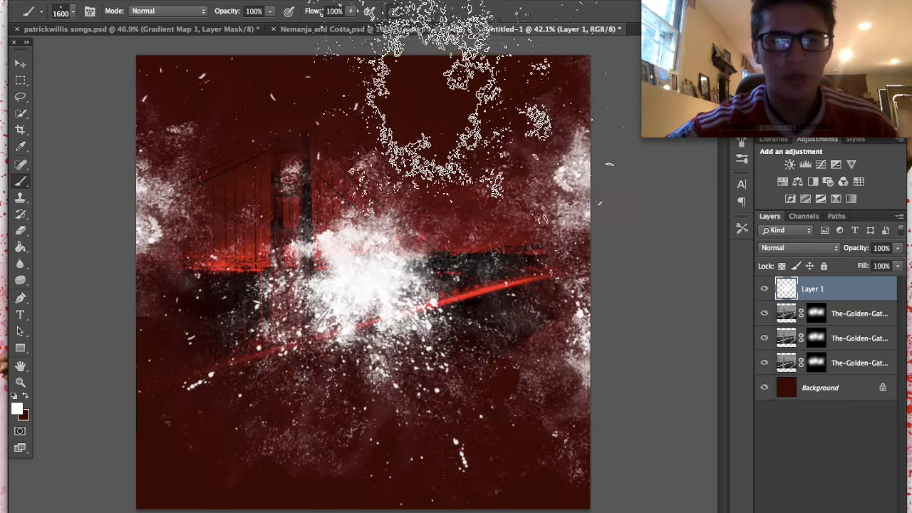
scroll(466, 93, "down", 4)
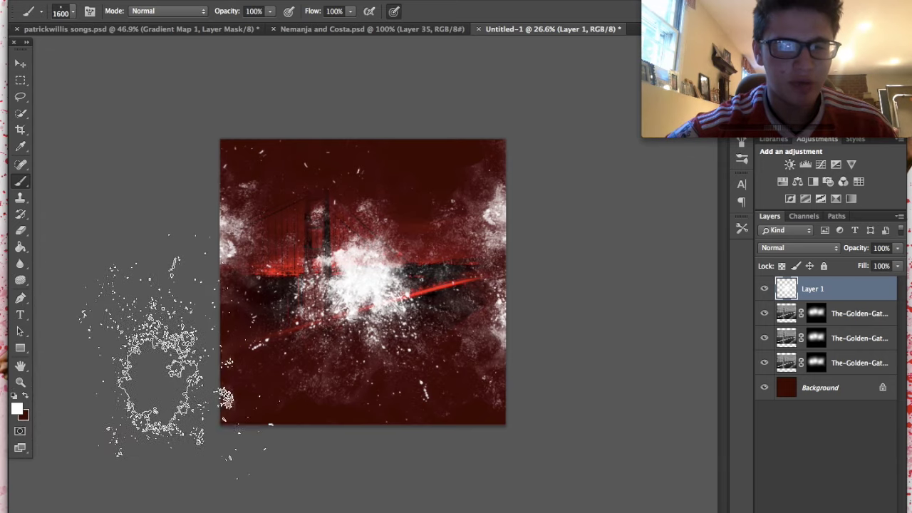
scroll(363, 185, "up", 2)
scroll(384, 128, "down", 3)
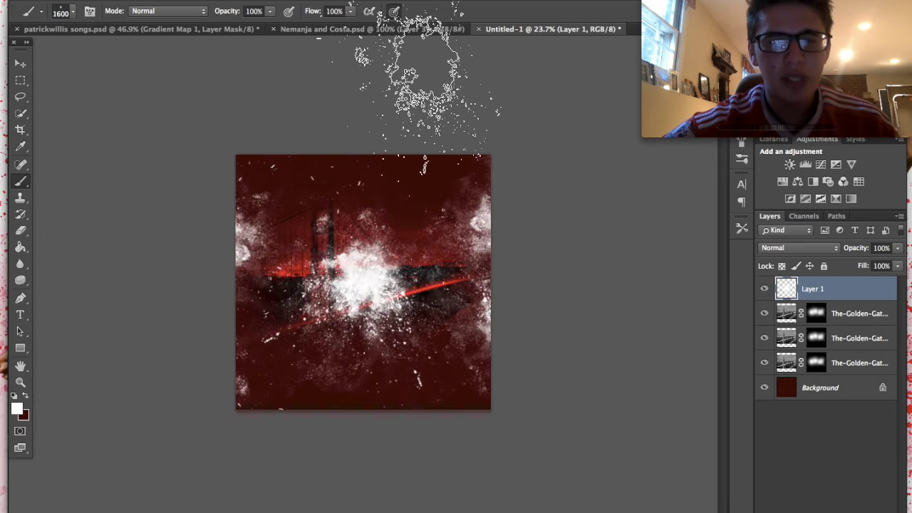
scroll(623, 274, "up", 2)
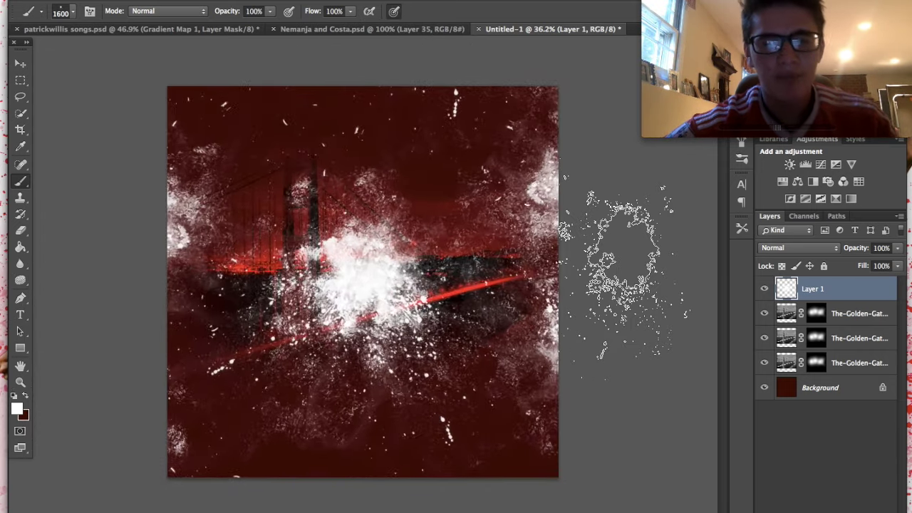
- Set the splatter layer's blend mode to Overlay and duplicate the layer four times
left_click(818, 244)
left_click(777, 385)
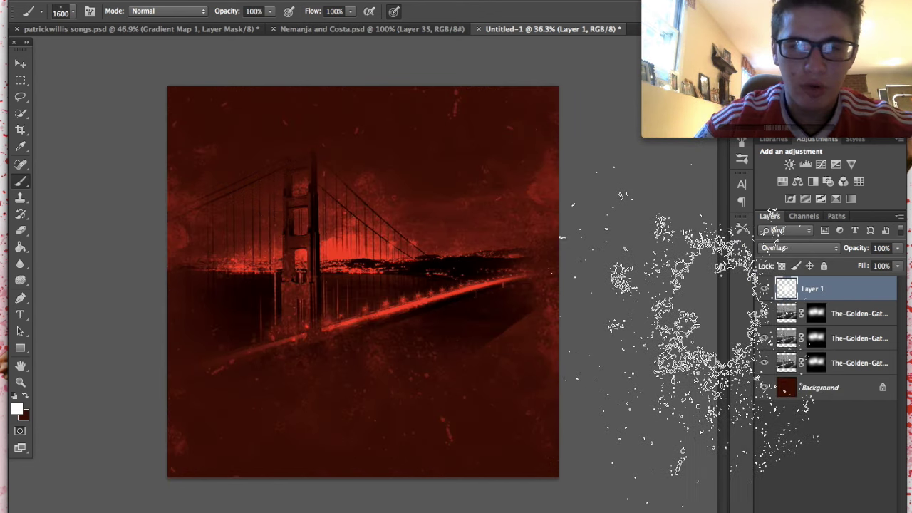
key("ctrl+j")
key("ctrl+j")
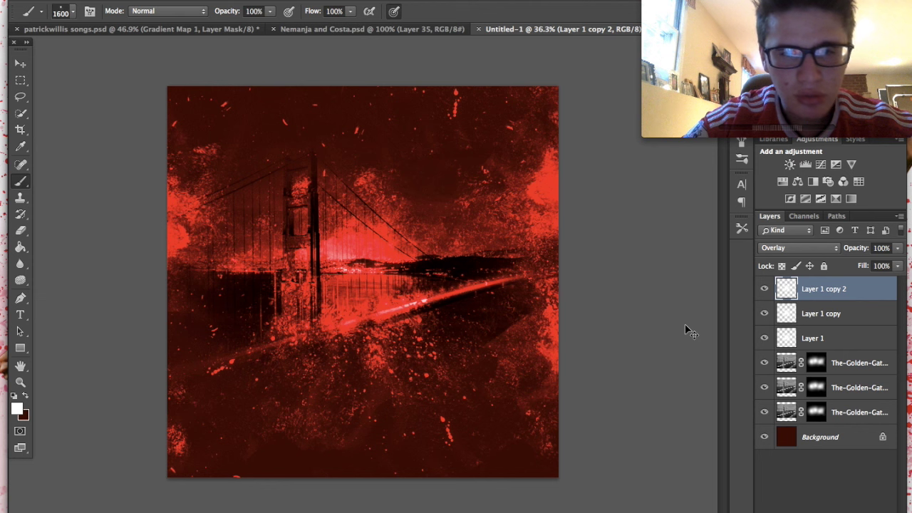
key("ctrl+j")
key("ctrl+j")
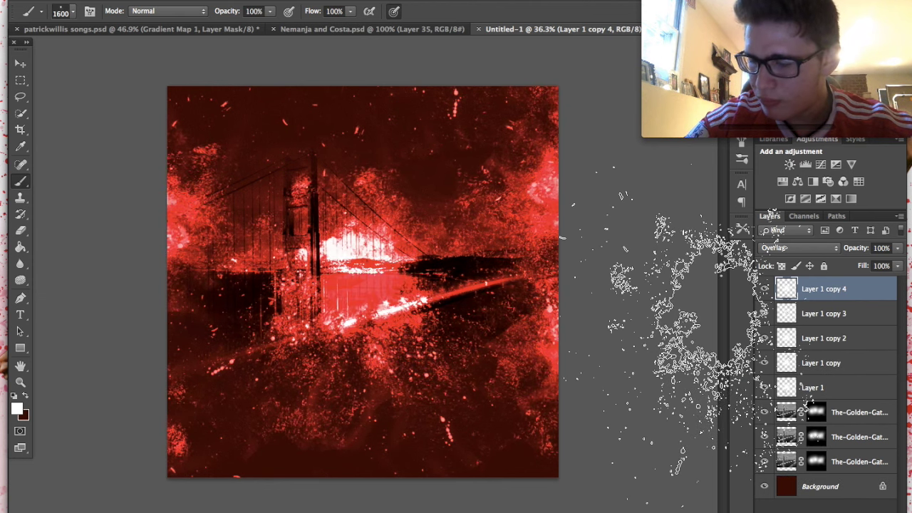
- Place the rings_of_fire_iii image from the Orange-tagged files in Finder onto the canvas and scale it to about 148%
scroll(584, 306, "up", 3)
scroll(584, 307, "down", 1)
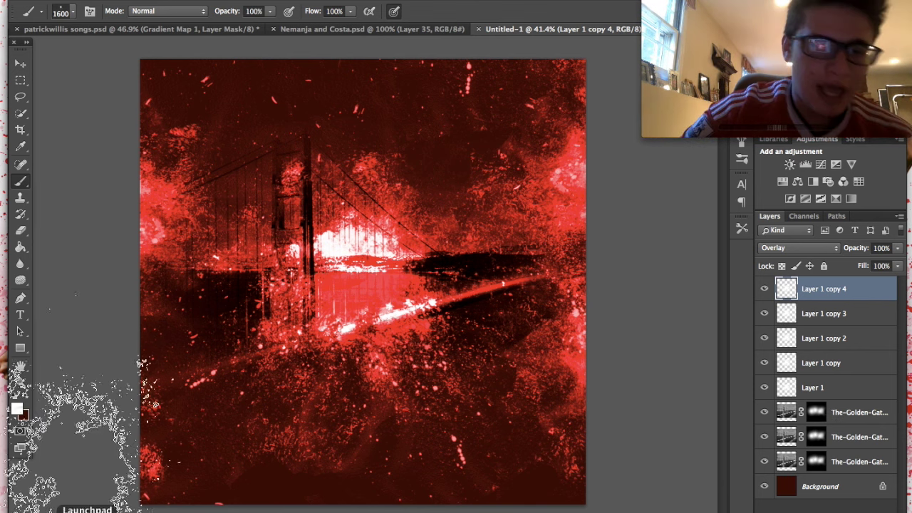
left_click(88, 504)
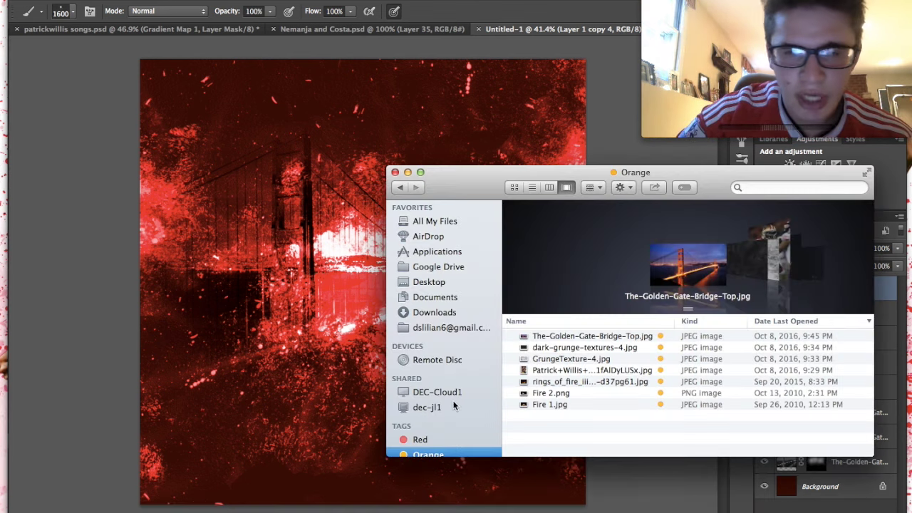
scroll(669, 279, "right", 4)
left_click_drag(669, 279, 289, 305)
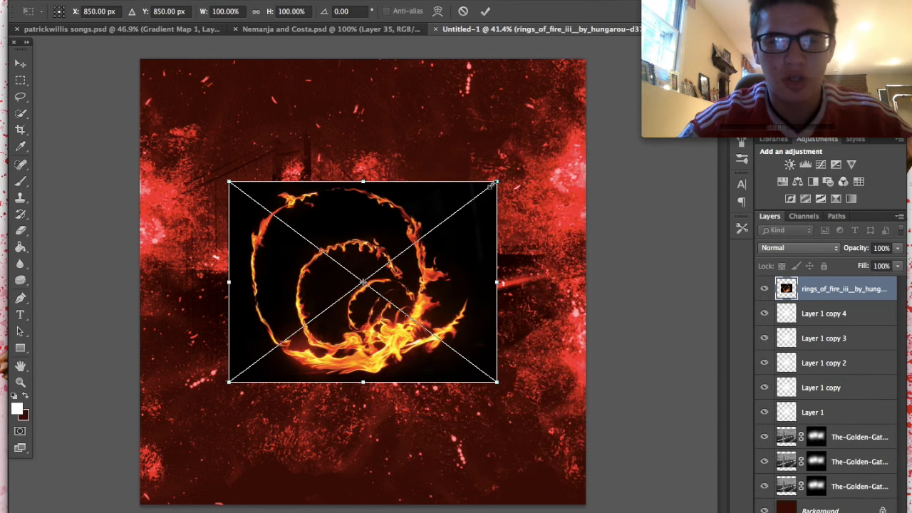
mouse_move(499, 179)
left_mouse_down()
mouse_move(582, 117)
mouse_move(566, 142)
mouse_move(586, 116)
left_mouse_up()
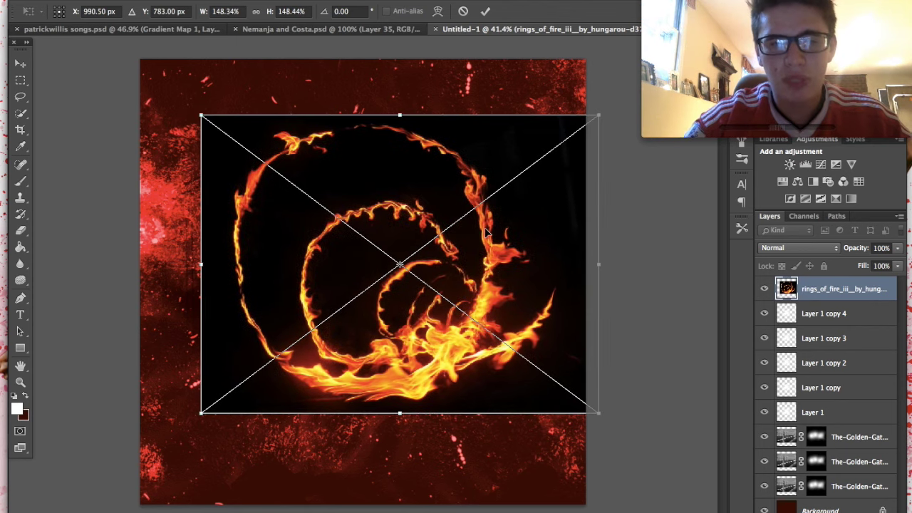
key("Return")
- Blend the fire rings layer with Screen mode and move it slightly left and down over the bridge
key("b")
left_click(797, 249)
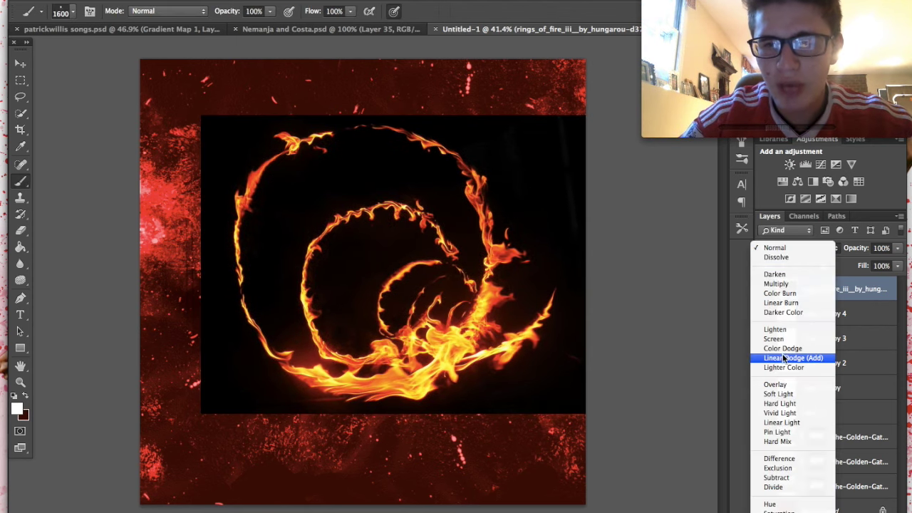
left_click(781, 337)
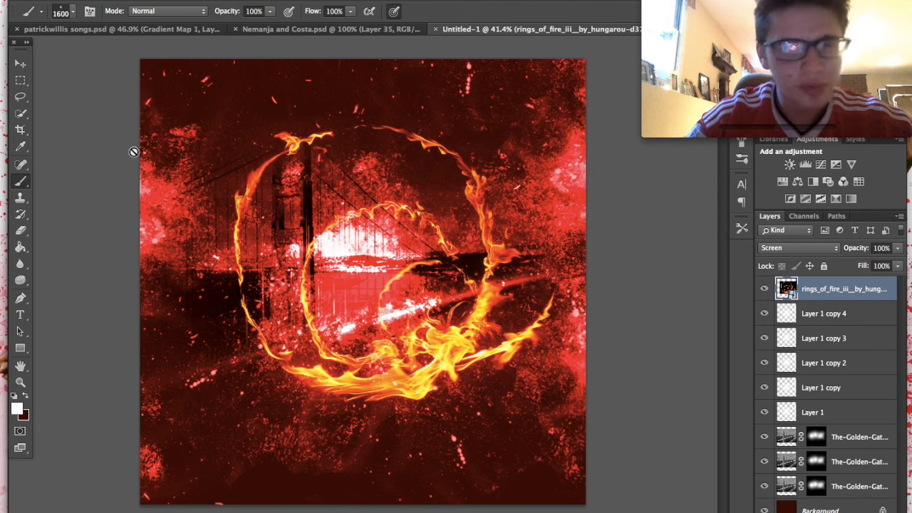
left_click(14, 66)
left_click_drag(244, 129, 225, 140)
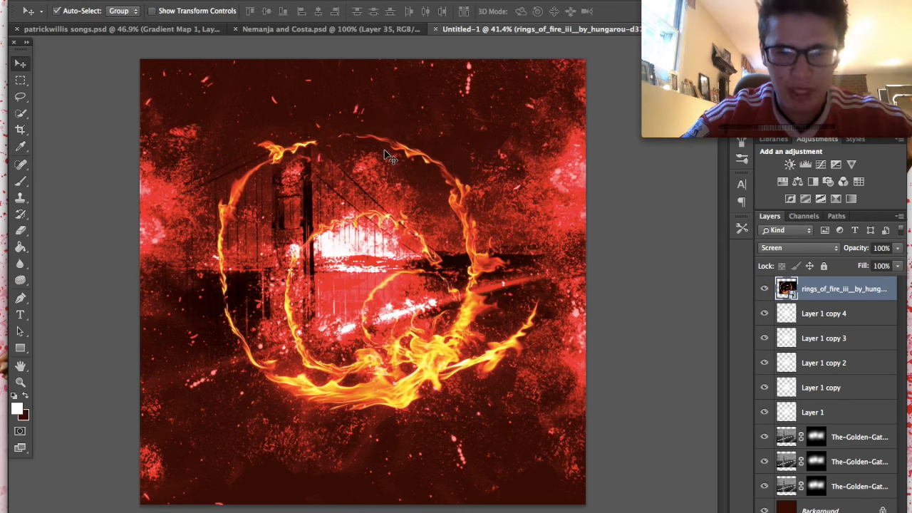
- Duplicate the fire rings layer, rotate the copy roughly half a turn and move it slightly up and left so the rings interlock
key("ctrl+j")
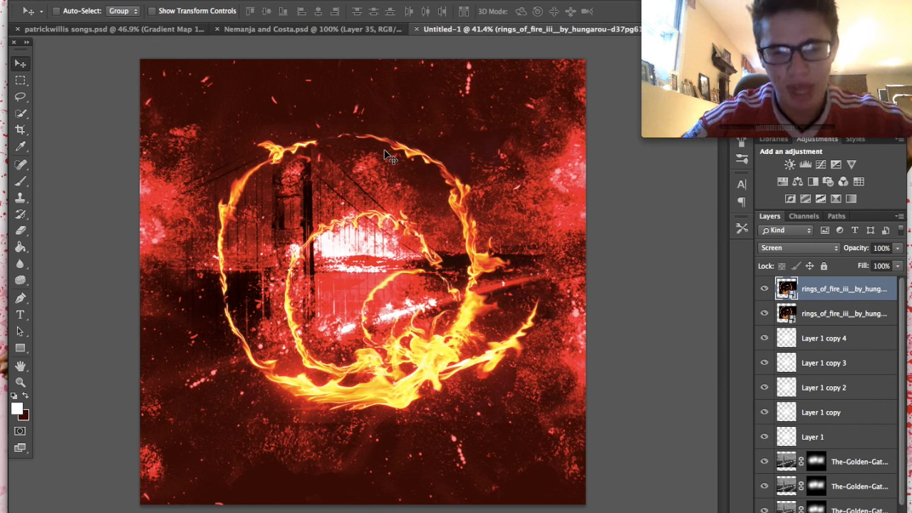
key("ctrl+t")
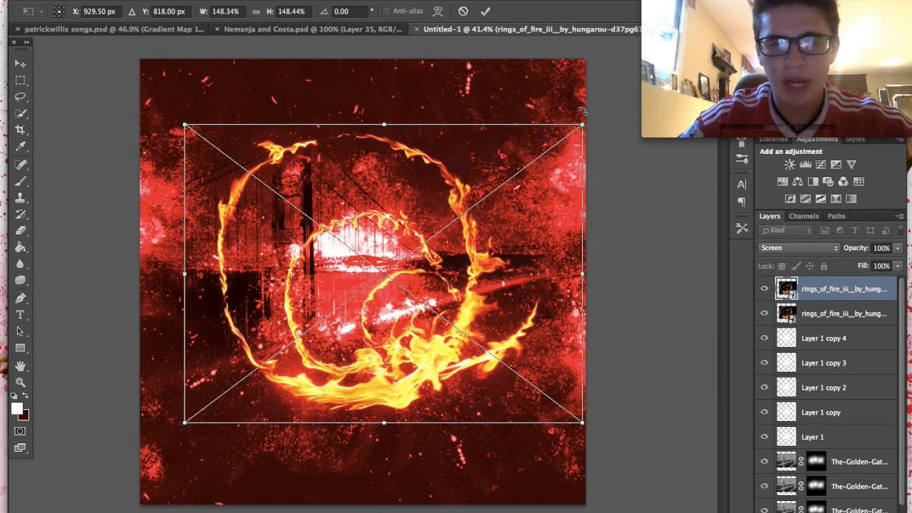
left_click_drag(583, 123, 169, 362)
left_click_drag(375, 258, 356, 231)
key("Return")
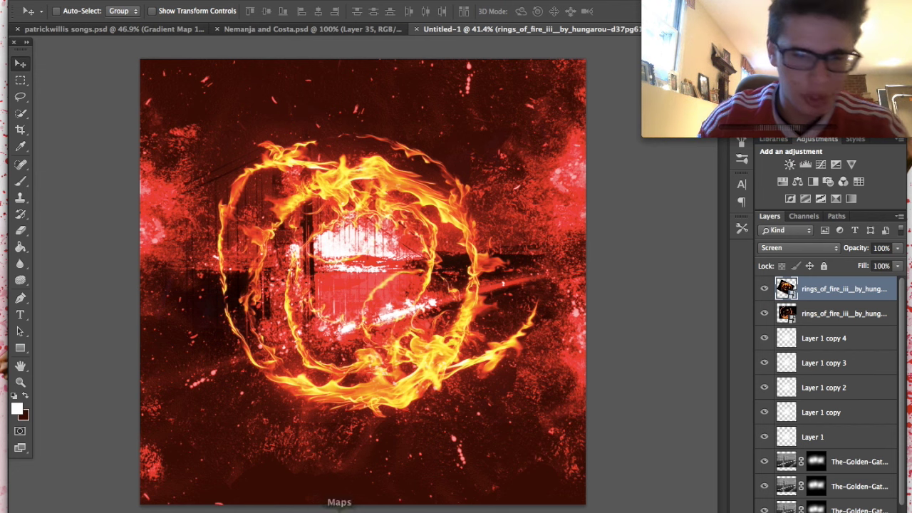
- Place the Patrick Willis photo from the Orange-tagged files in Finder onto the canvas and open its smart object contents
left_click(52, 506)
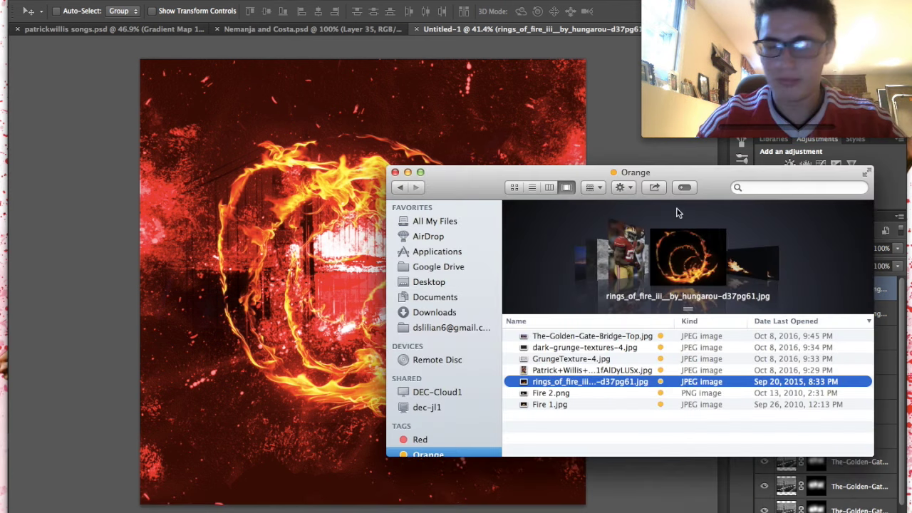
scroll(733, 271, "up", 2)
scroll(733, 270, "down", 1)
left_click_drag(700, 265, 278, 211)
key("Return")
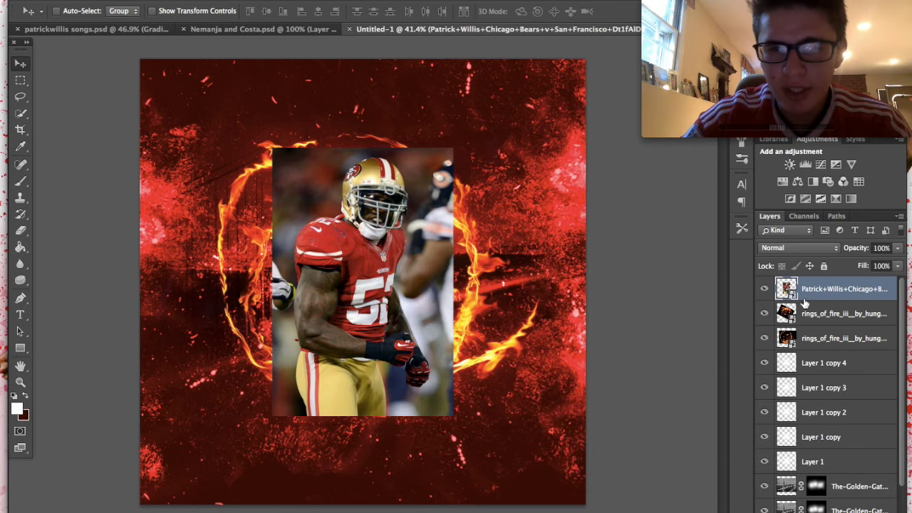
double_click(786, 289)
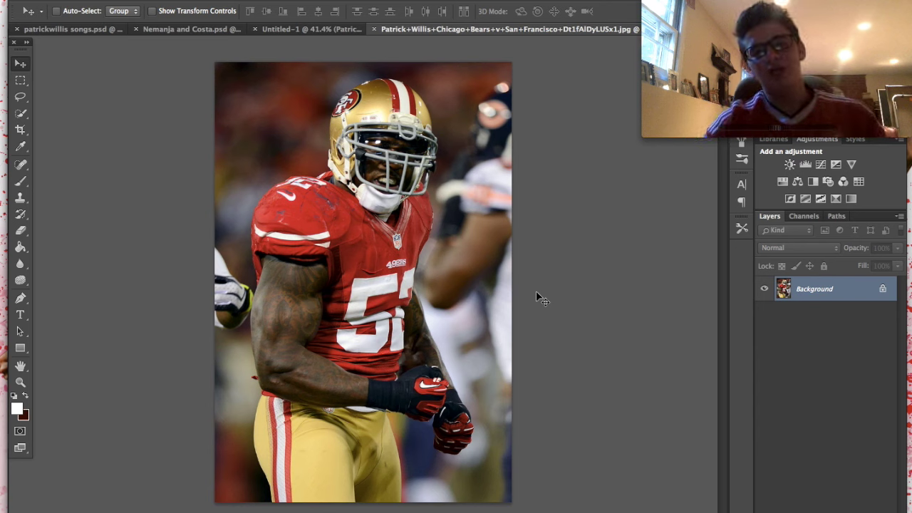
- Reduce the player photo's noise with the Topaz DeNoise filter using the JPEG - light preset
left_click(295, 1)
left_click(529, 297)
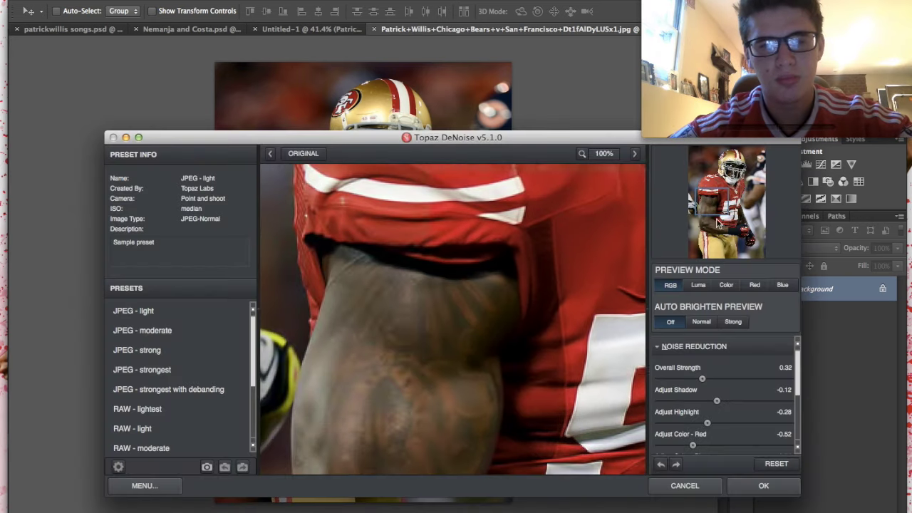
left_click(762, 485)
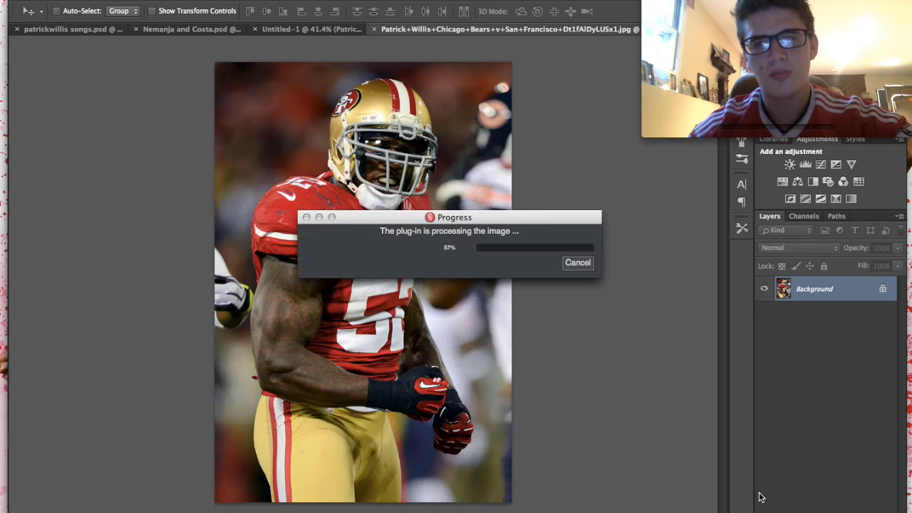
- Apply the Dynamic Pop preset from the Topaz HDR Collection to the player photo, plus further Topaz Labs filtering
mouse_move(336, 271)
left_click(495, 273)
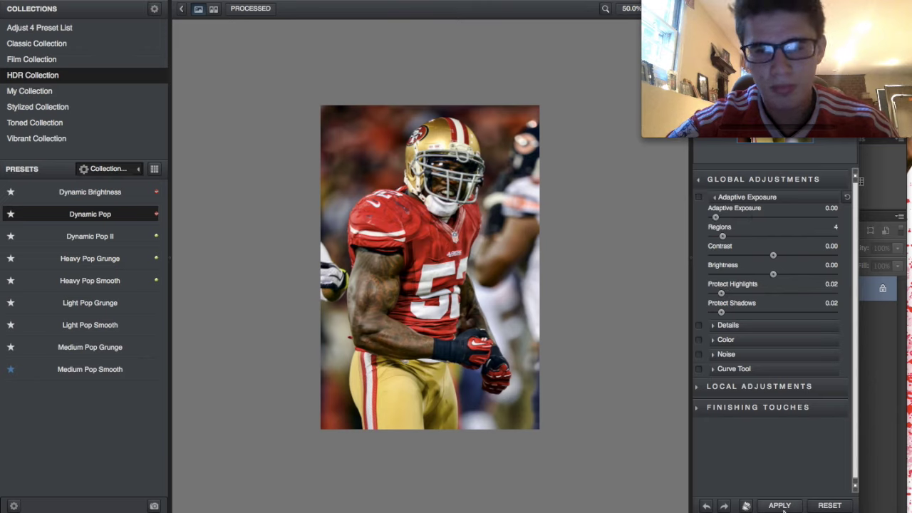
left_click(712, 407)
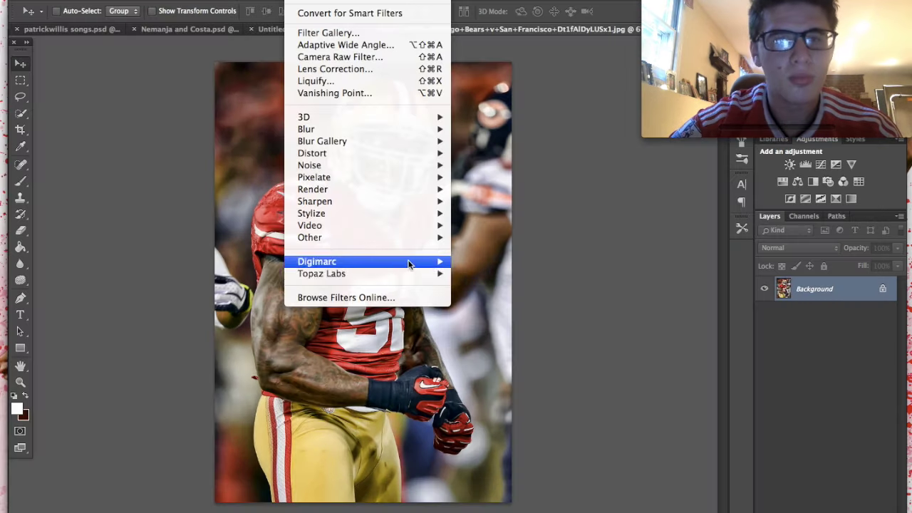
left_click(547, 288)
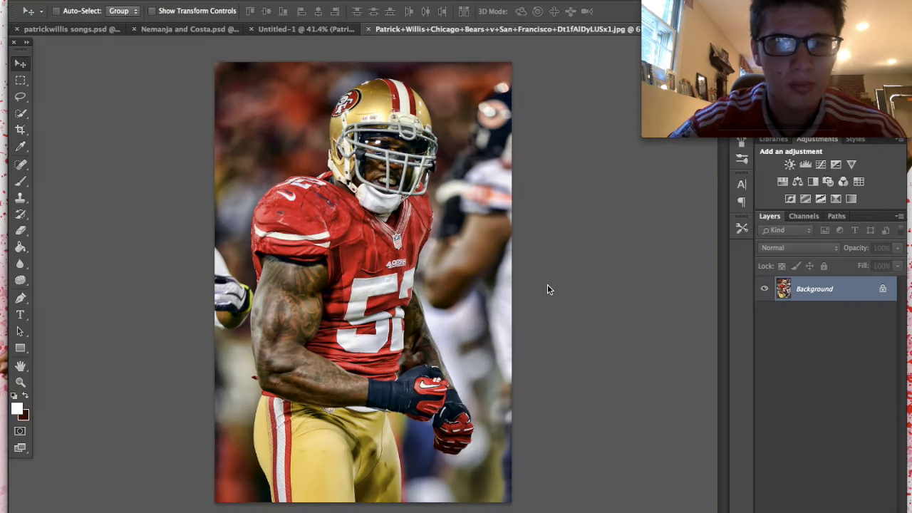
left_click(791, 468)
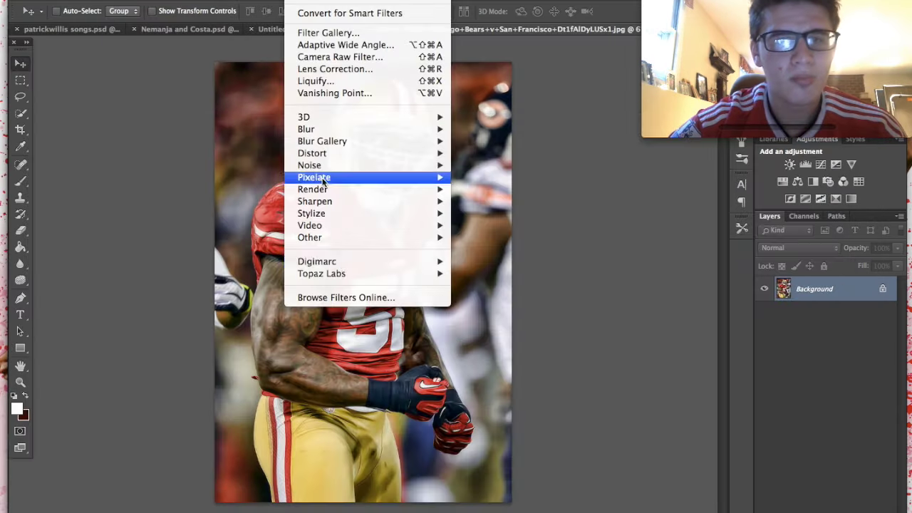
left_click(493, 302)
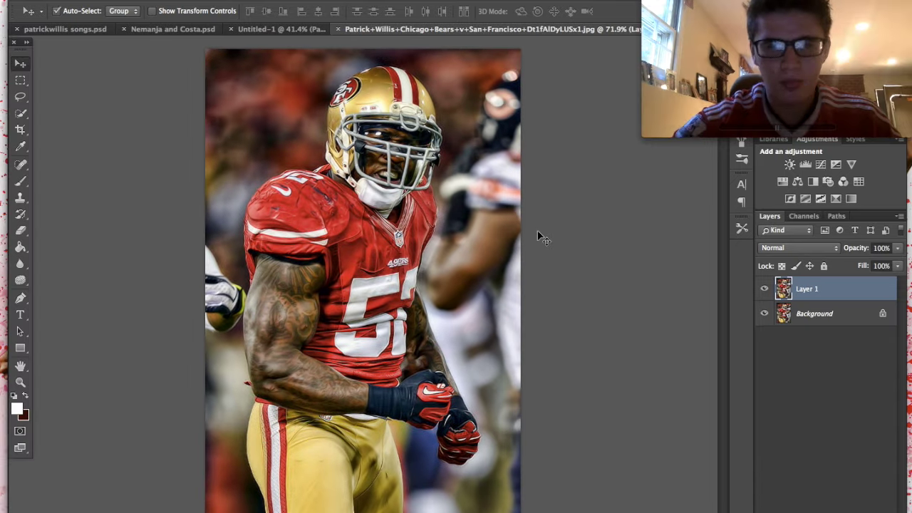
- Select everything around the player on Layer 1 with the Quick Selection tool, cleaning up the edges near the gloves and face mask
key("w")
left_click_drag(443, 484, 459, 413)
scroll(352, 104, "up", 2)
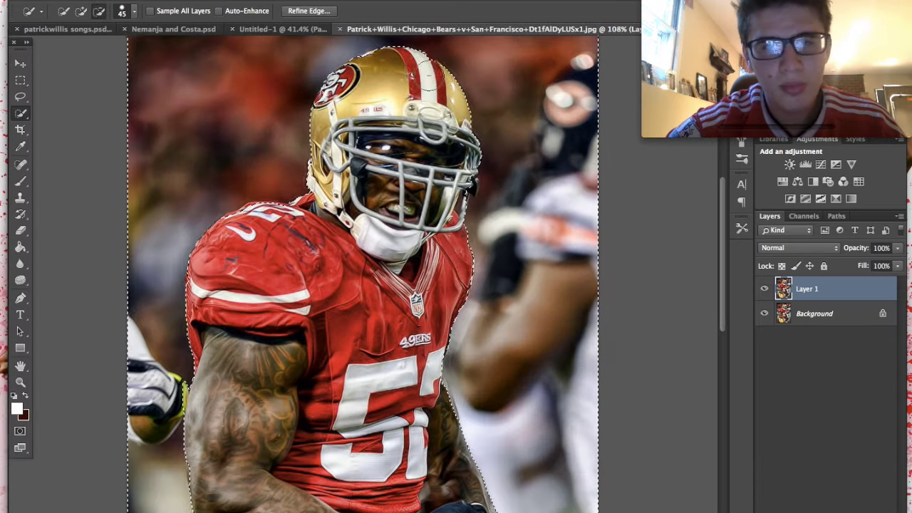
scroll(256, 217, "down", 5)
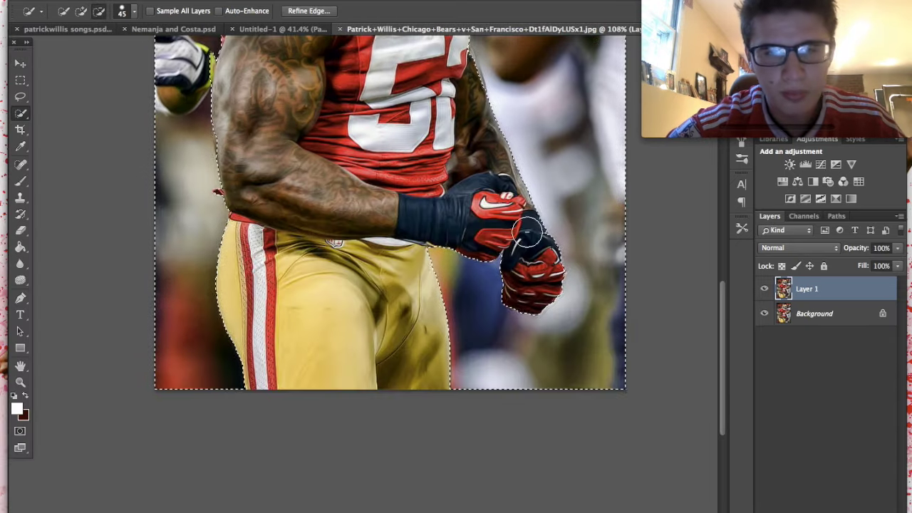
scroll(525, 240, "up", 4)
scroll(450, 233, "up", 2)
left_click(99, 11)
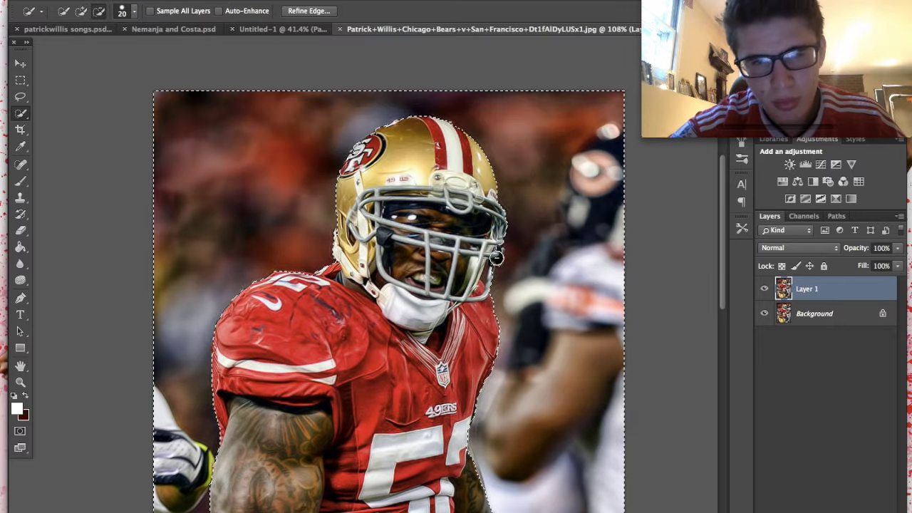
- Check the selection in Refine Edge, delete the surroundings of the player from Layer 1 and hide the Background layer
left_click(309, 11)
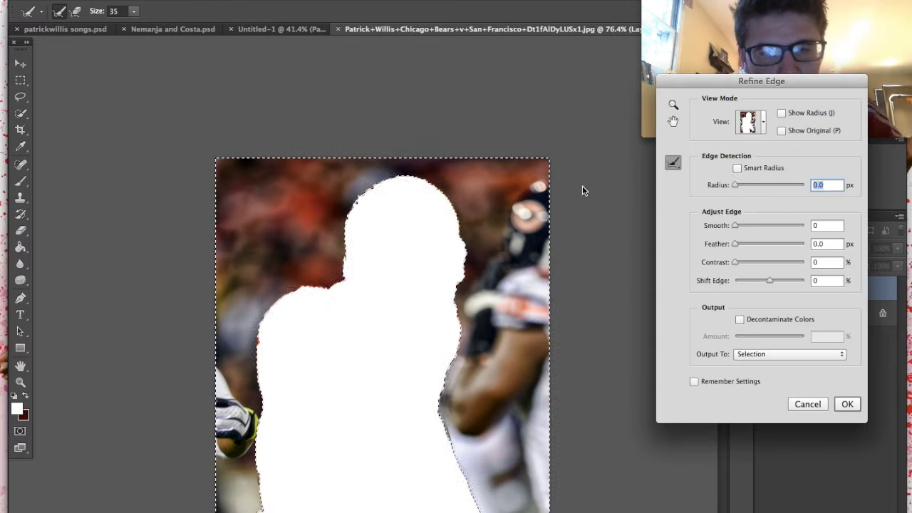
left_click(793, 402)
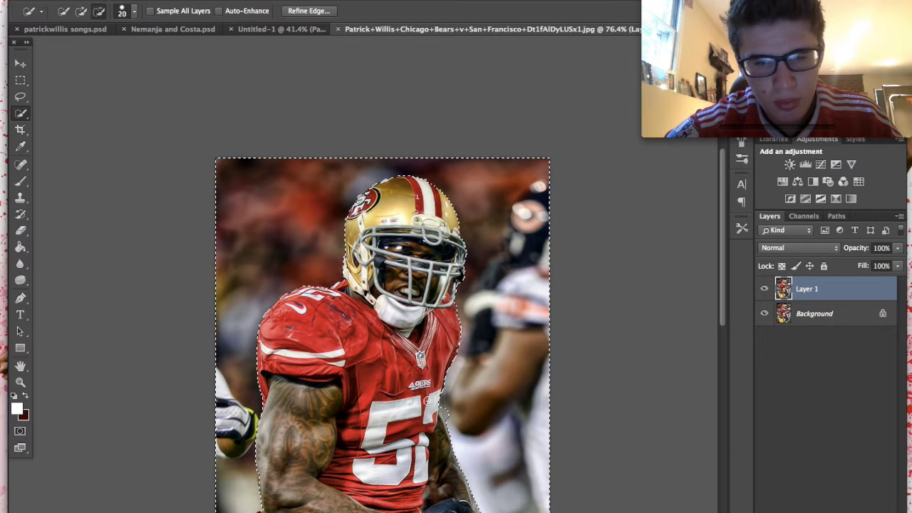
scroll(404, 356, "up", 3)
scroll(404, 356, "down", 2)
key("alt+super+r")
key("Escape")
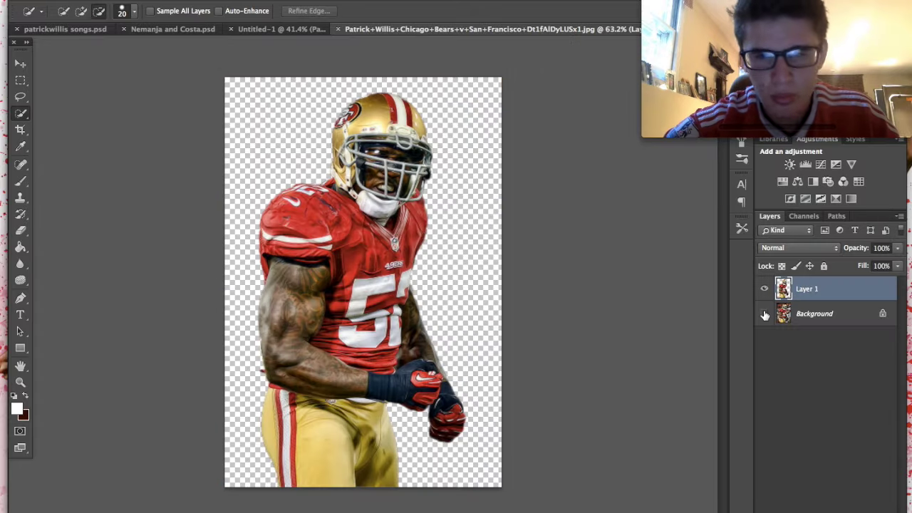
- Bring the player cutout into the Untitled-1 graphic above the fire rings and move it down and left
key("v")
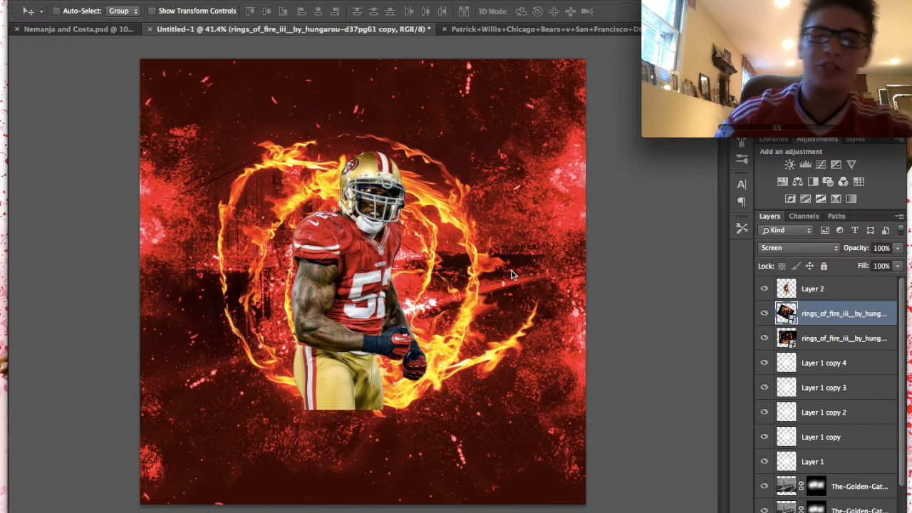
left_click(803, 292)
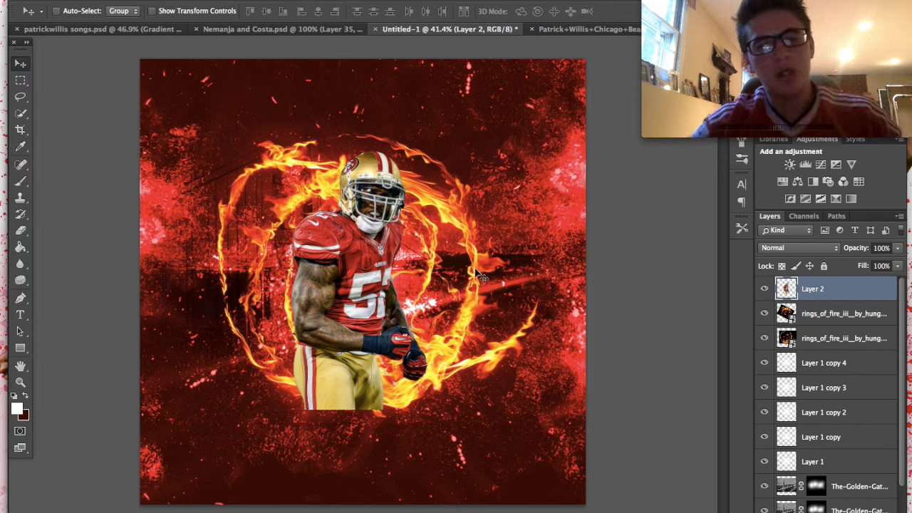
left_click_drag(385, 182, 343, 200)
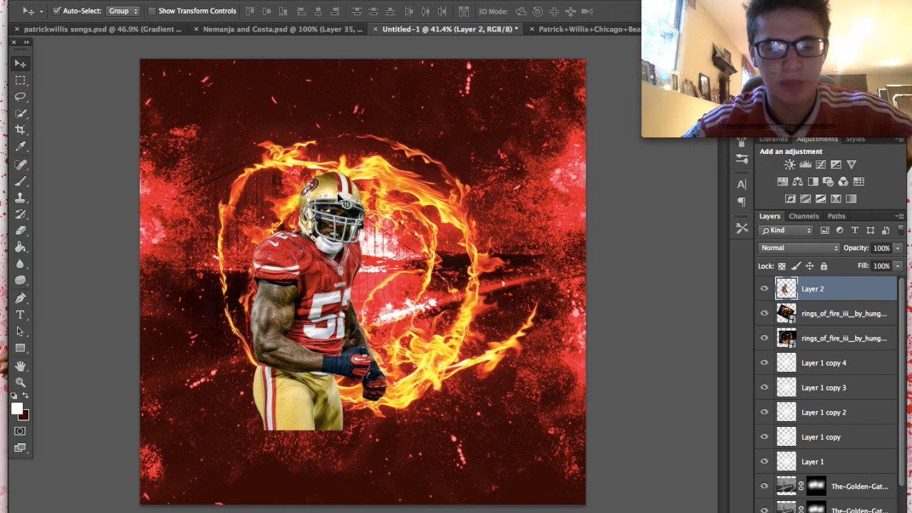
- Scale the player layer to about 137% and position it in the middle of the fire rings
key("ctrl+t")
left_click_drag(389, 171, 440, 72)
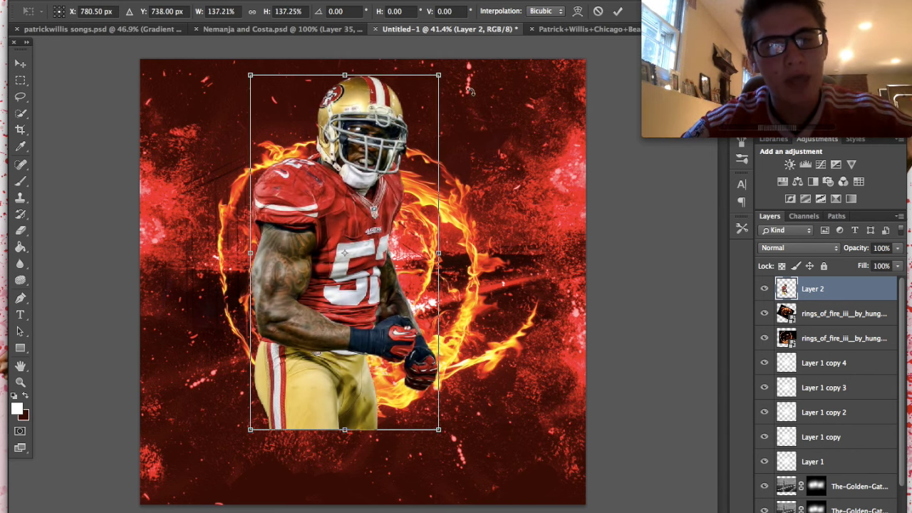
left_click_drag(374, 115, 395, 131)
key("Return")
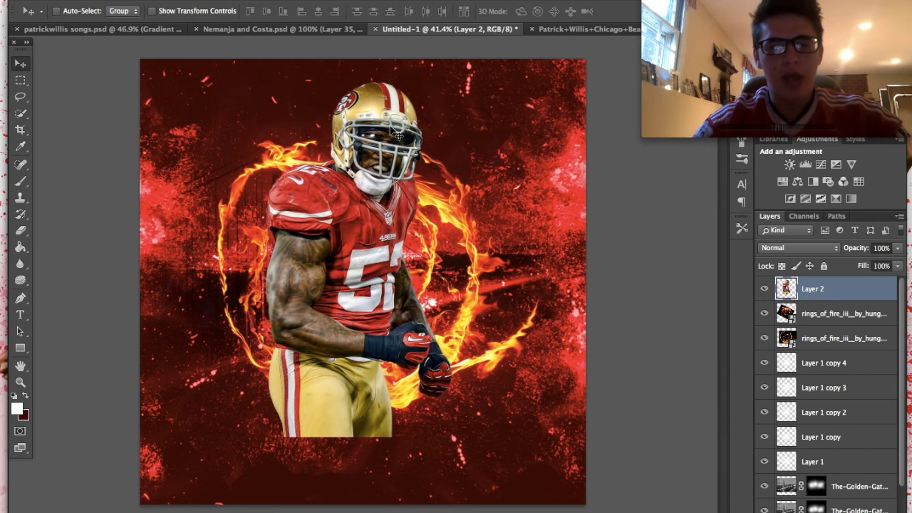
left_click_drag(379, 206, 386, 206)
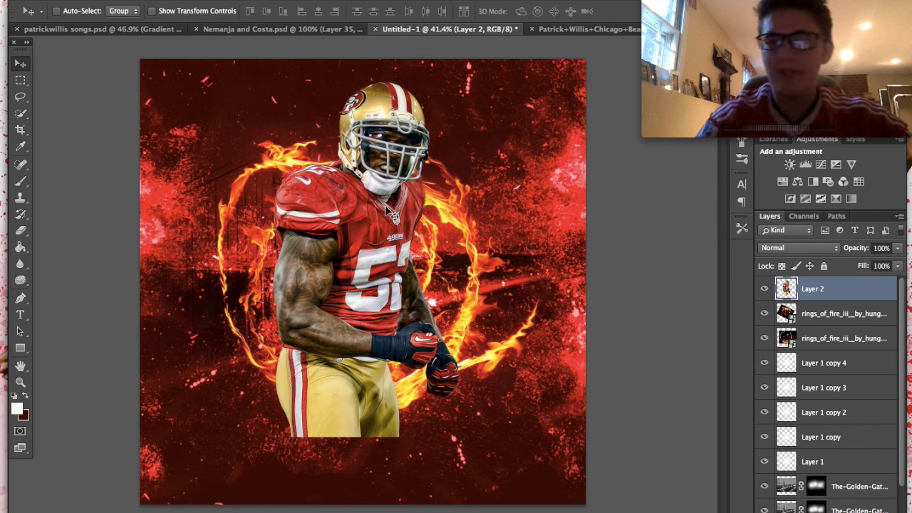
left_click_drag(349, 241, 352, 239)
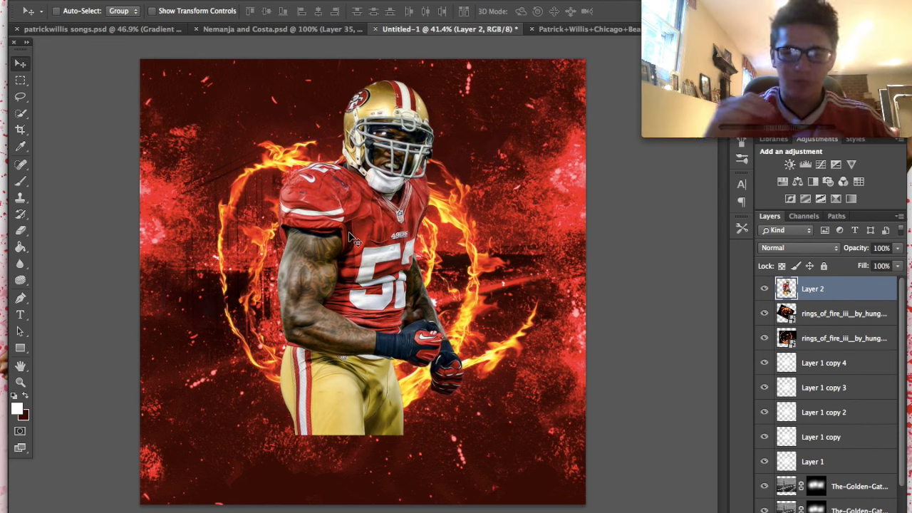
- Place Fire 2.png from the Orange-tagged files in Finder onto the canvas at 100% size, above the player layer
left_click(43, 504)
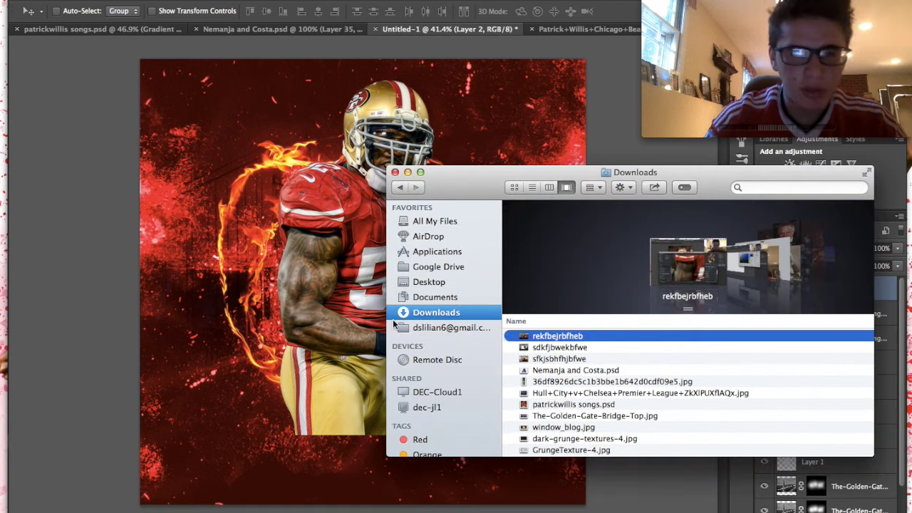
scroll(436, 425, "down", 1)
left_click(427, 448)
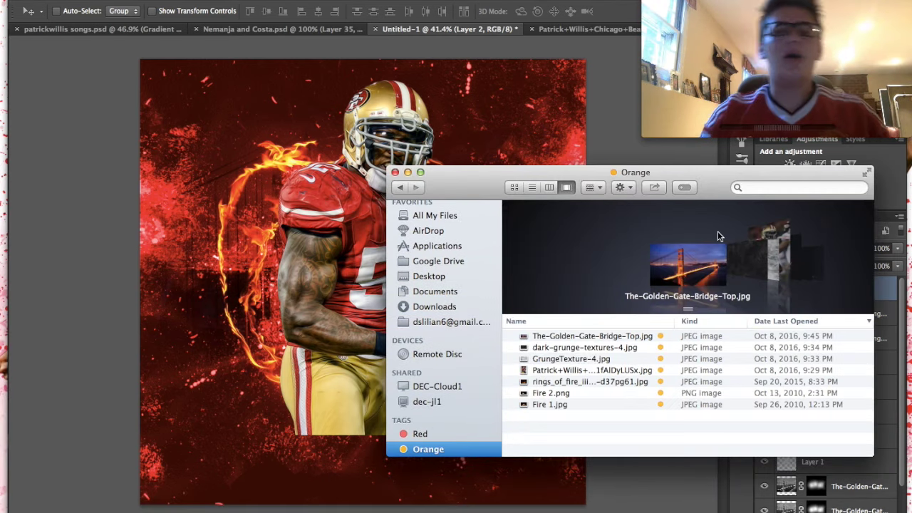
scroll(718, 231, "down", 6)
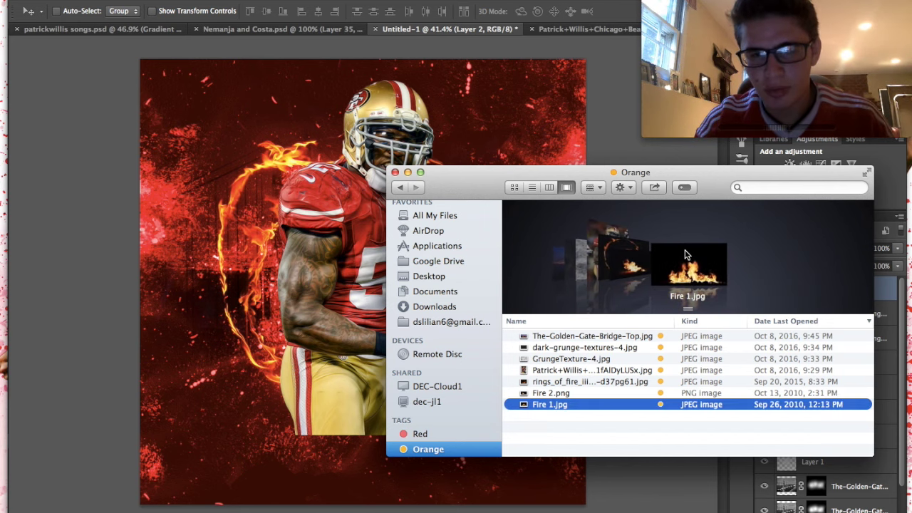
scroll(674, 260, "up", 1)
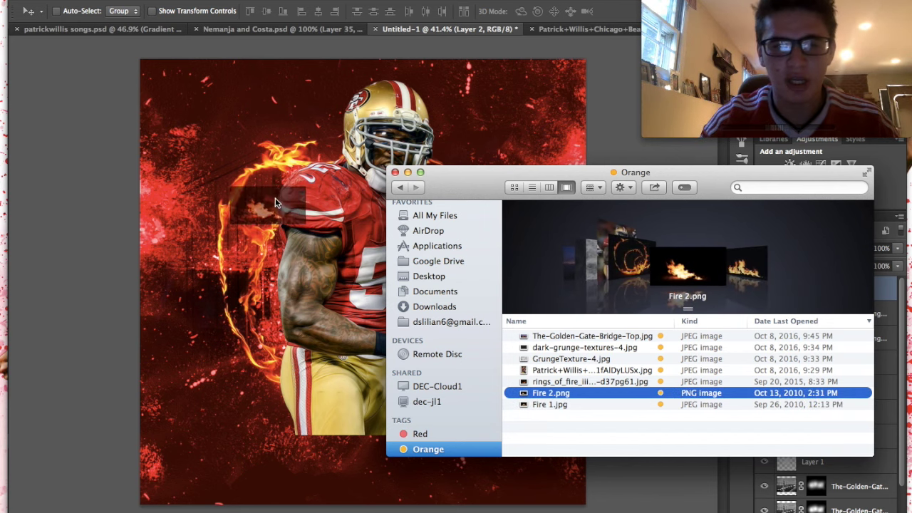
left_click(274, 197)
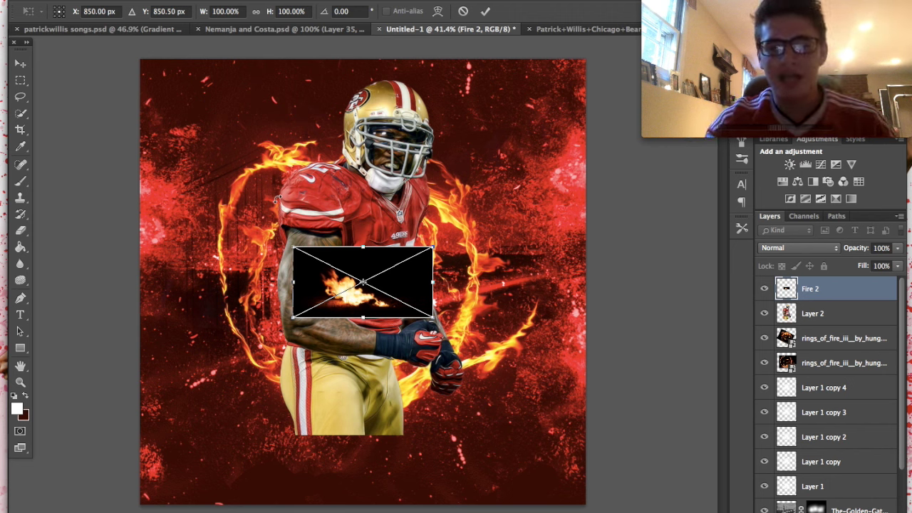
key("Return")
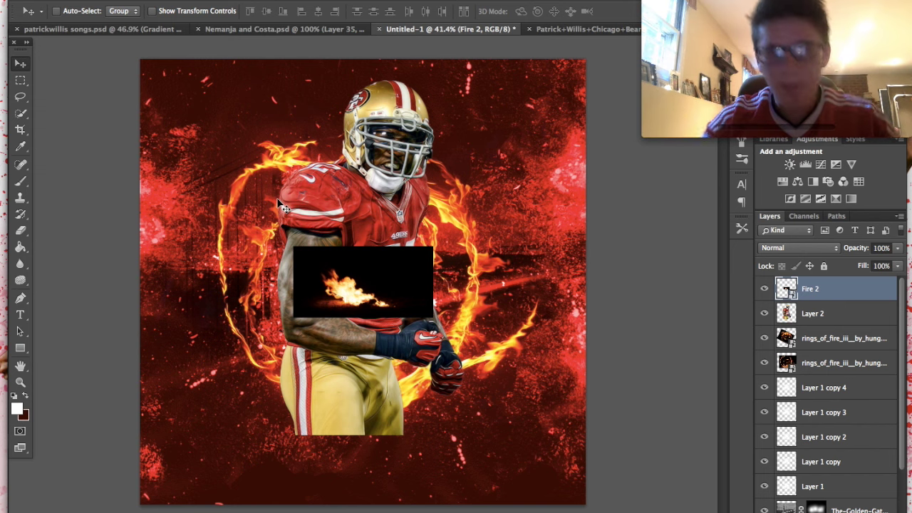
- Set the Fire 2 layer's blend mode to Screen and switch to the Eraser tool
left_click(779, 249)
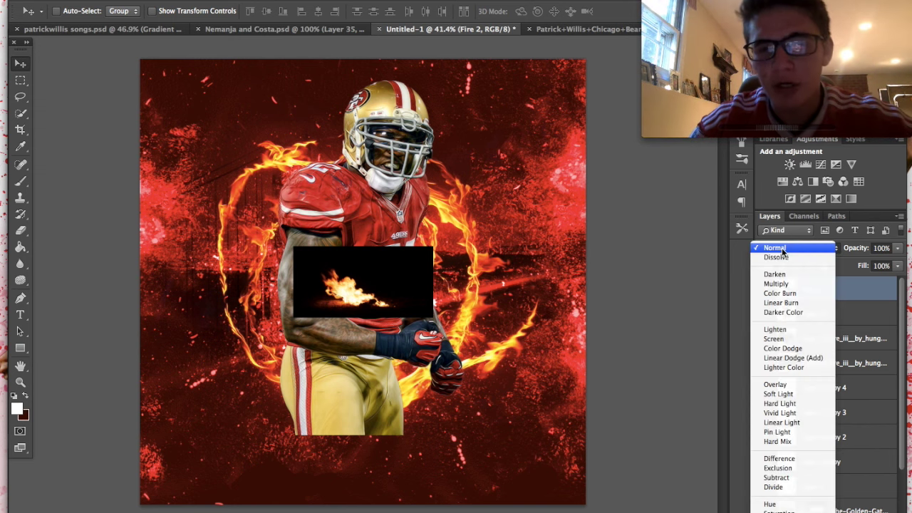
left_click(773, 338)
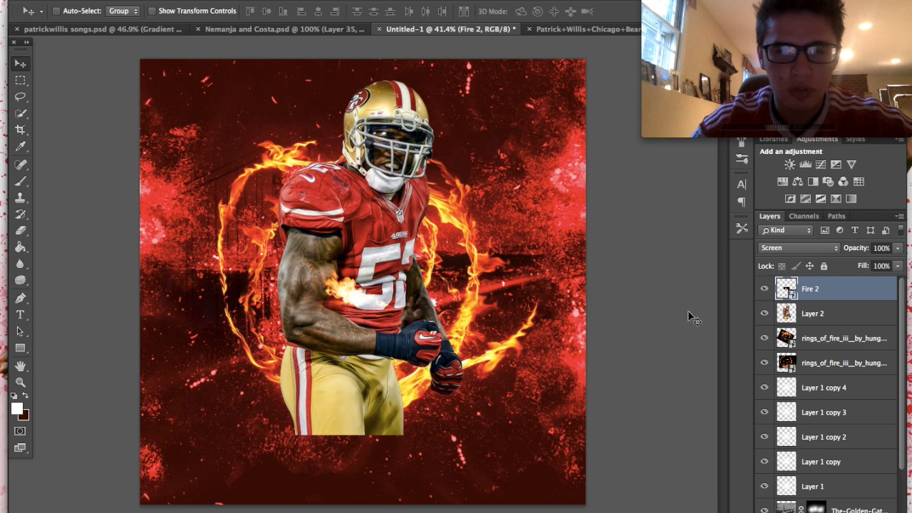
left_click(20, 230)
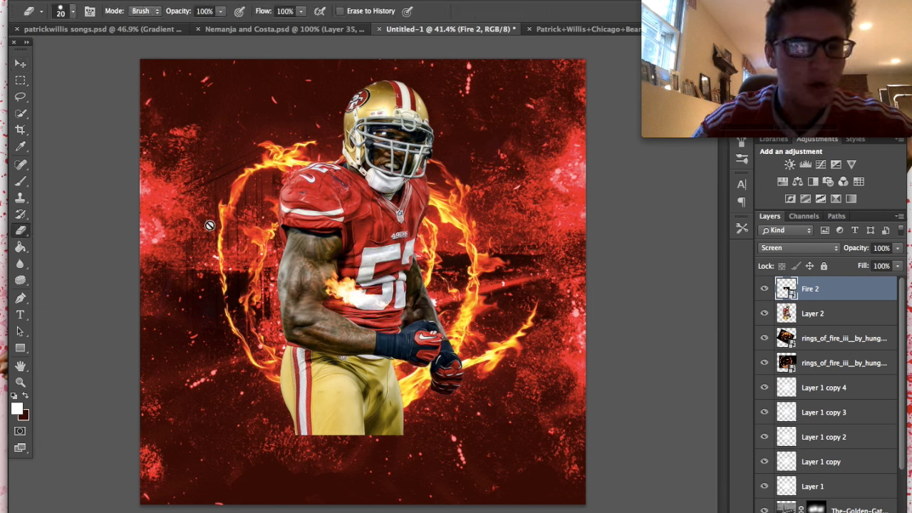
- Rasterize the Fire 2 layer and run the Topaz Adjust 5 filter on it
left_click(456, 152)
left_click(531, 191)
left_click(312, 2)
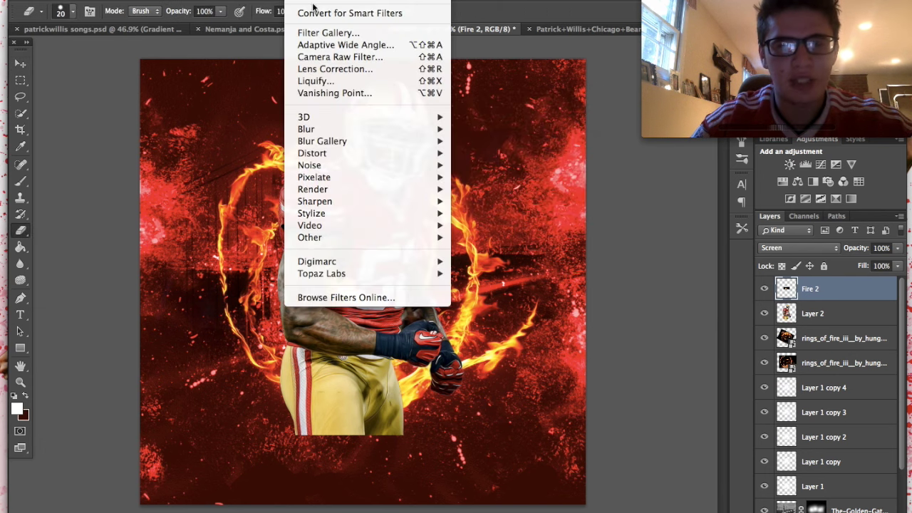
mouse_move(445, 274)
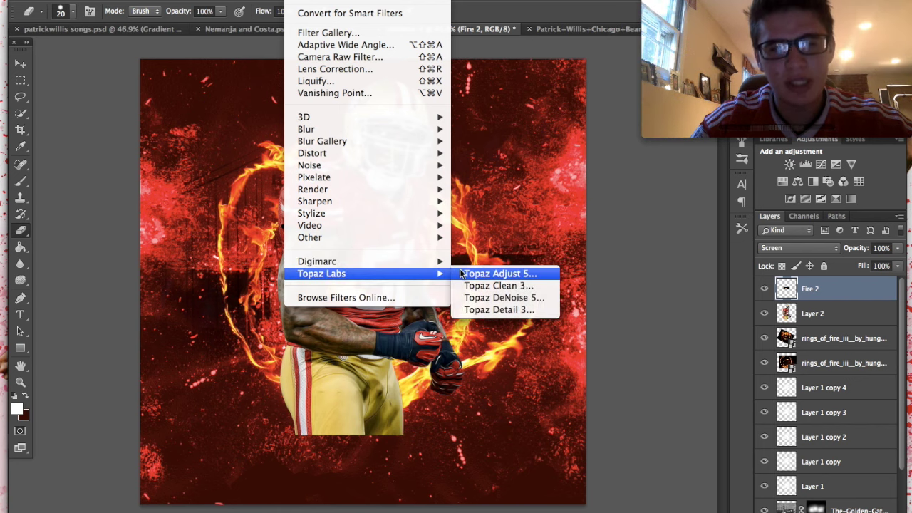
left_click(484, 273)
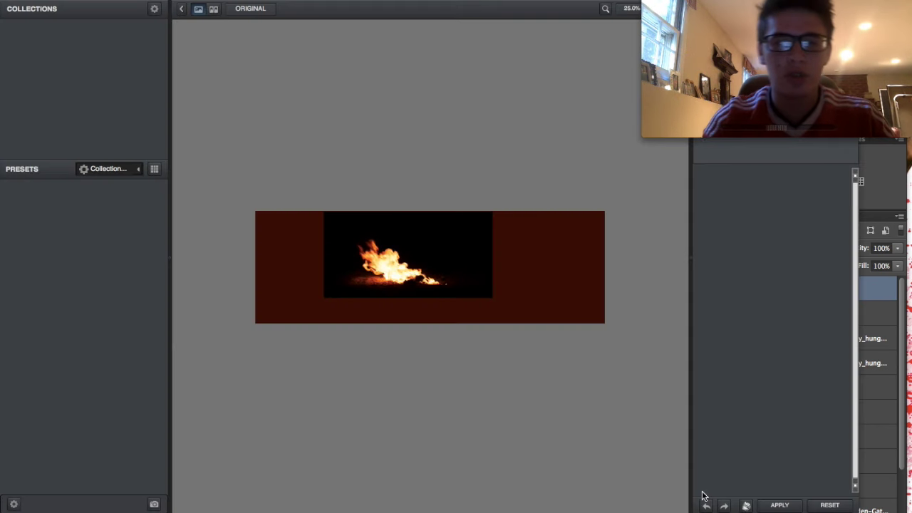
left_click(137, 261)
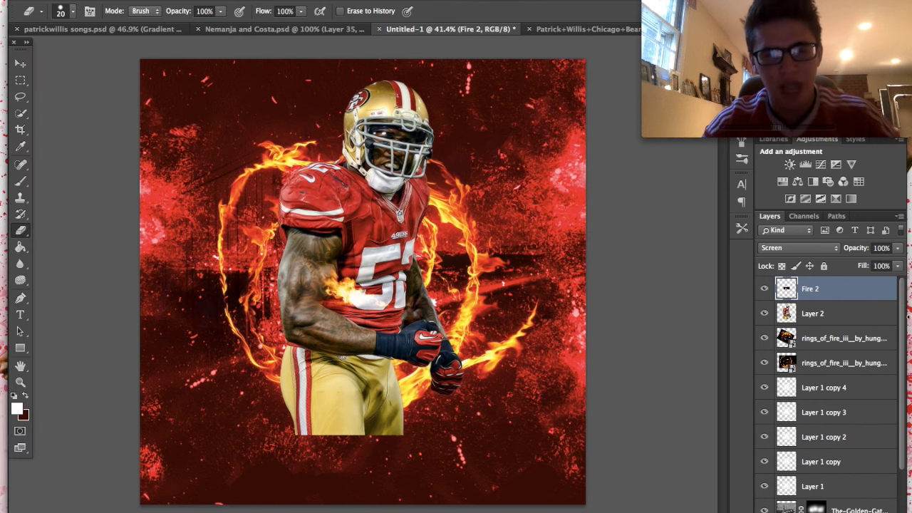
- Move the Fire 2 flames to the base of the player and scale them to about 197%
left_click(20, 63)
left_click_drag(253, 155, 193, 289)
key("ctrl+t")
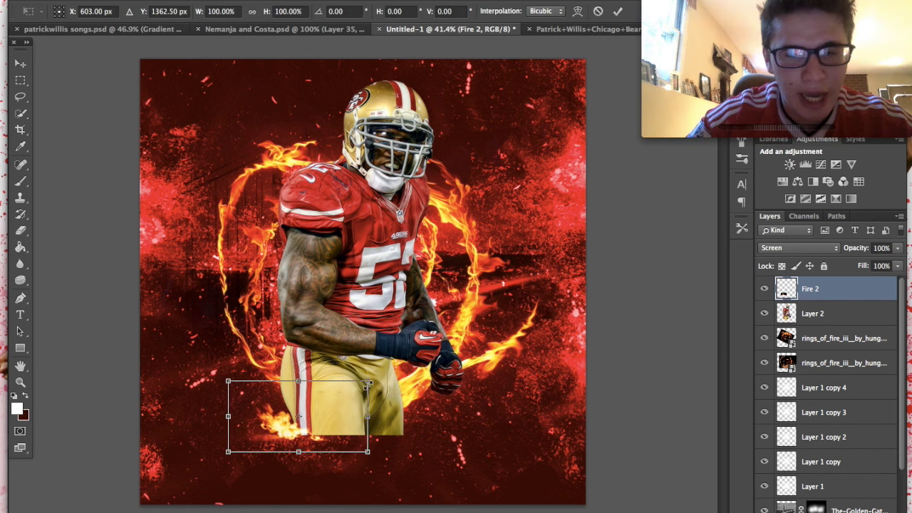
left_click_drag(366, 380, 505, 316)
left_click_drag(426, 357, 382, 365)
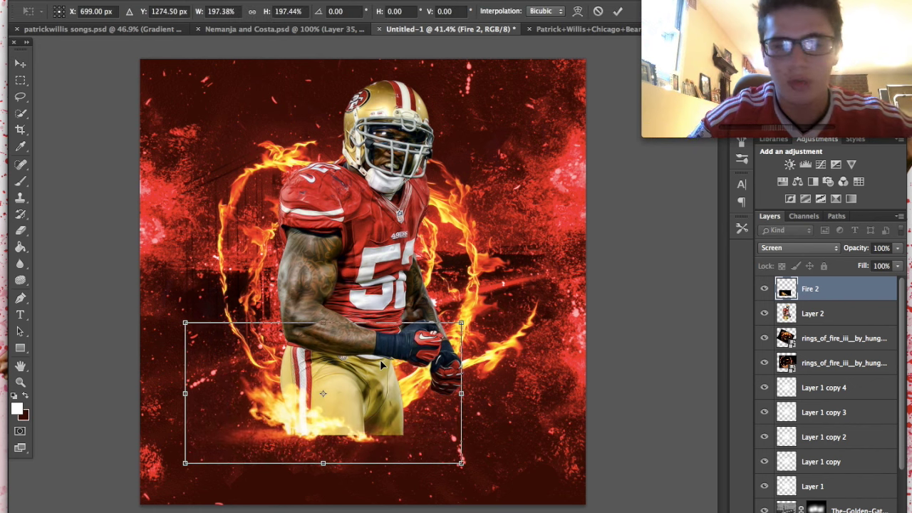
key("Return")
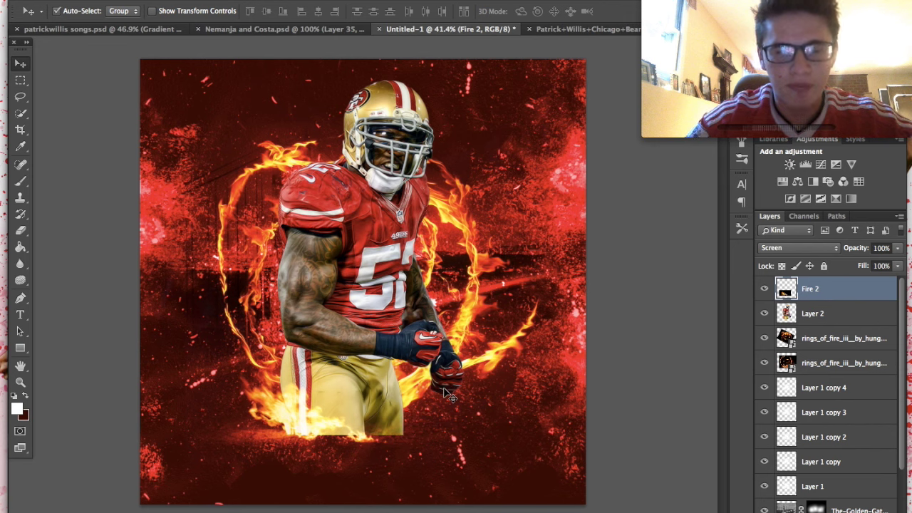
- Duplicate the Fire 2 layer, flip the copy horizontally and position it over the right side of the player's base
key("ctrl+j")
left_click_drag(447, 393, 366, 438)
left_click(132, 0)
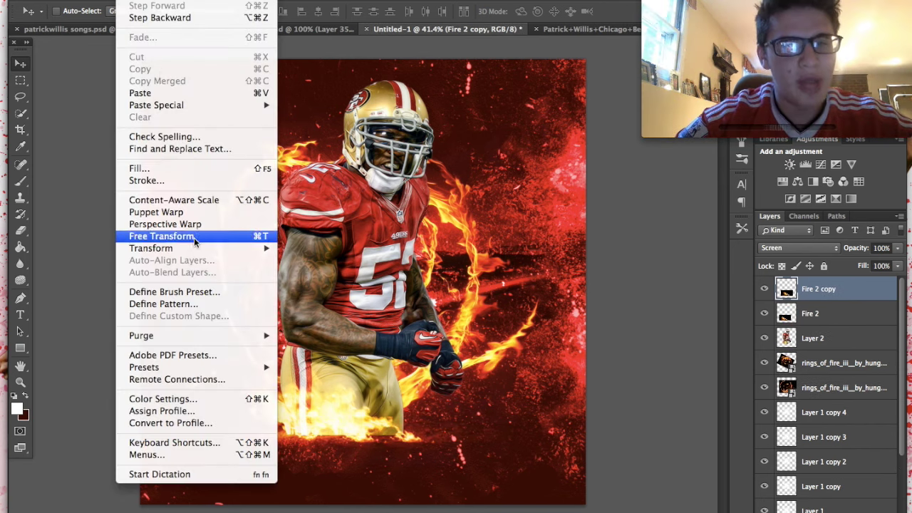
mouse_move(198, 249)
left_click(345, 389)
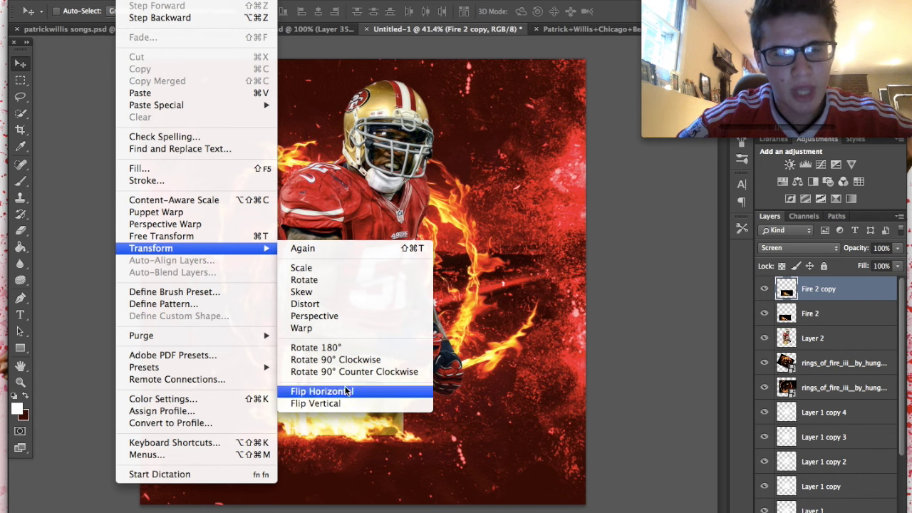
mouse_move(413, 391)
left_mouse_down()
mouse_move(426, 391)
mouse_move(406, 394)
mouse_move(412, 397)
left_mouse_up()
left_click_drag(466, 390, 463, 388)
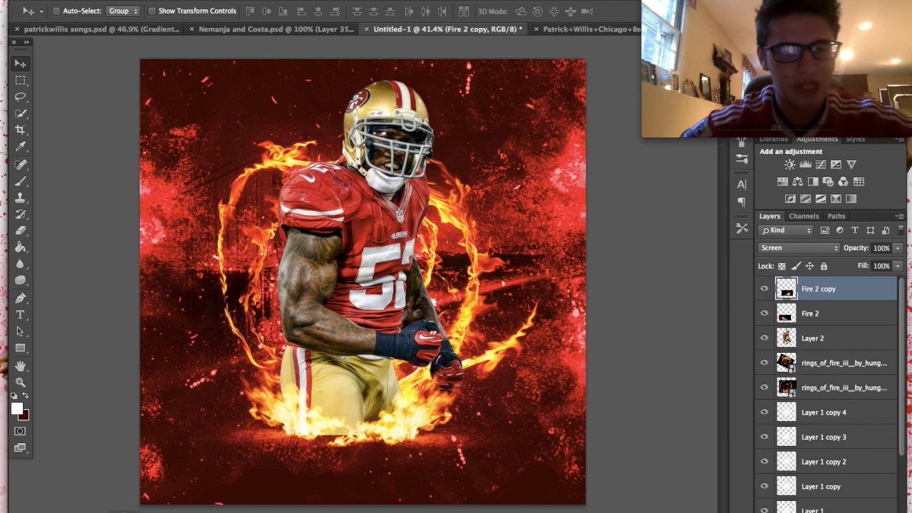
- Place Fire 1.jpg from the Orange-tagged files in Finder, scaled to about 54%, over the player's lower body
left_click(52, 503)
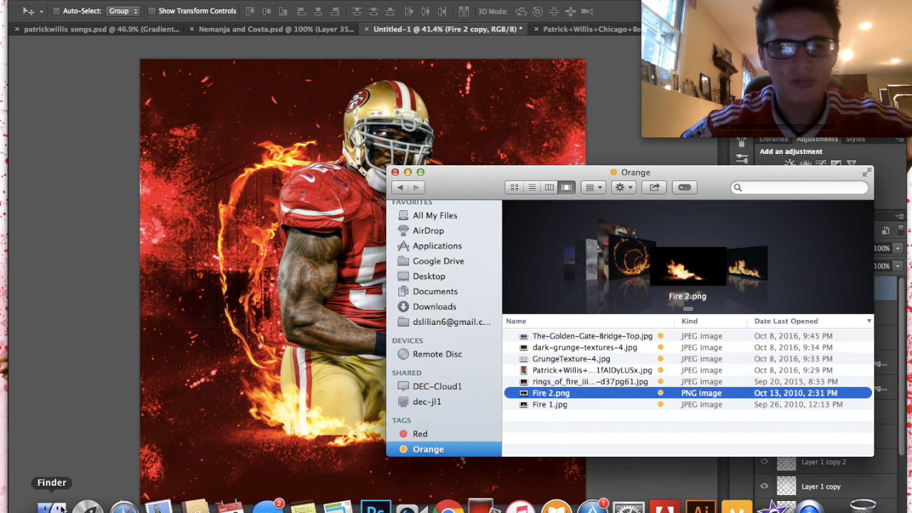
left_click(698, 257)
left_click_drag(698, 256, 269, 255)
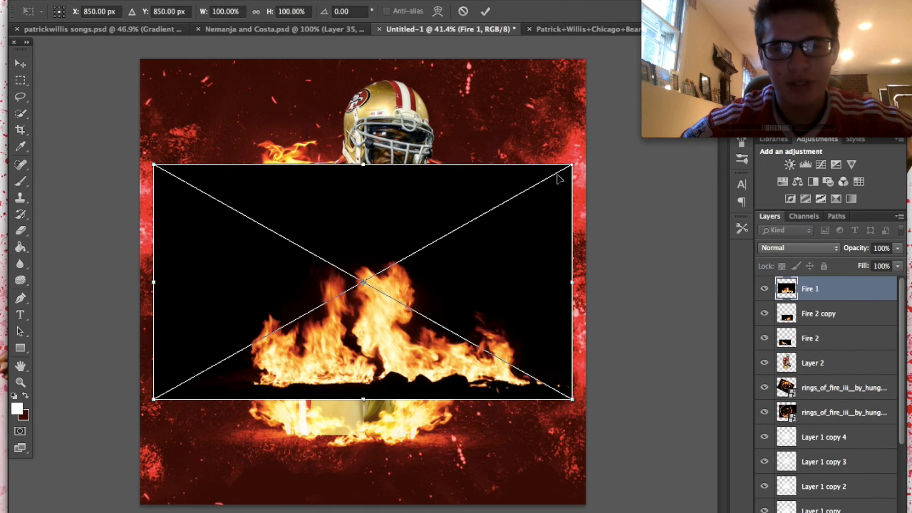
left_click_drag(567, 169, 418, 254)
left_click_drag(346, 340, 391, 379)
left_click_drag(481, 304, 442, 332)
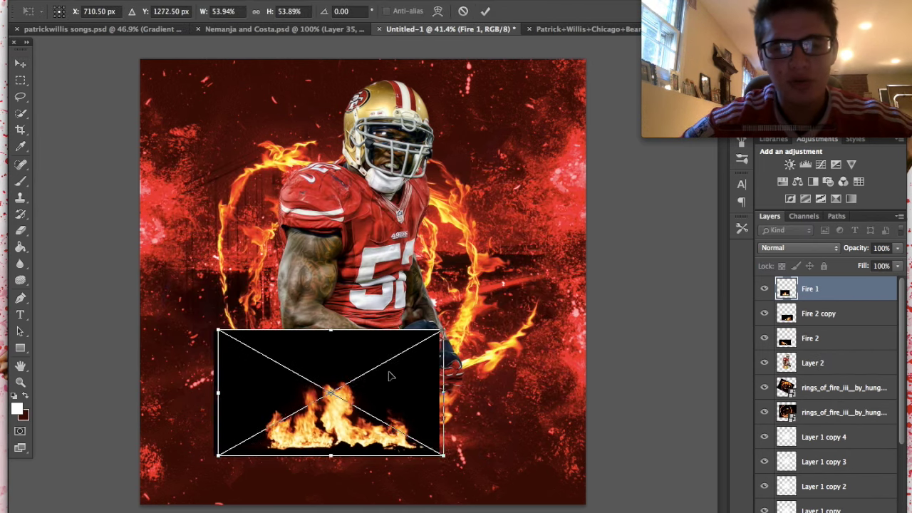
left_click_drag(389, 375, 404, 375)
key("Return")
- Set the Fire 1 layer's blend mode to Screen and align its flames with the base of the player
left_click(786, 248)
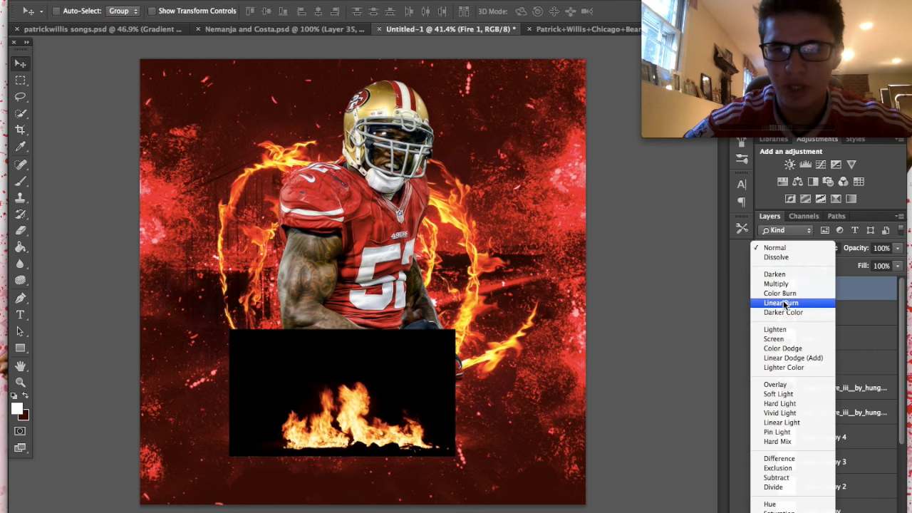
left_click(776, 340)
scroll(582, 340, "up", 1)
scroll(578, 332, "up", 1)
left_click_drag(472, 341, 463, 339)
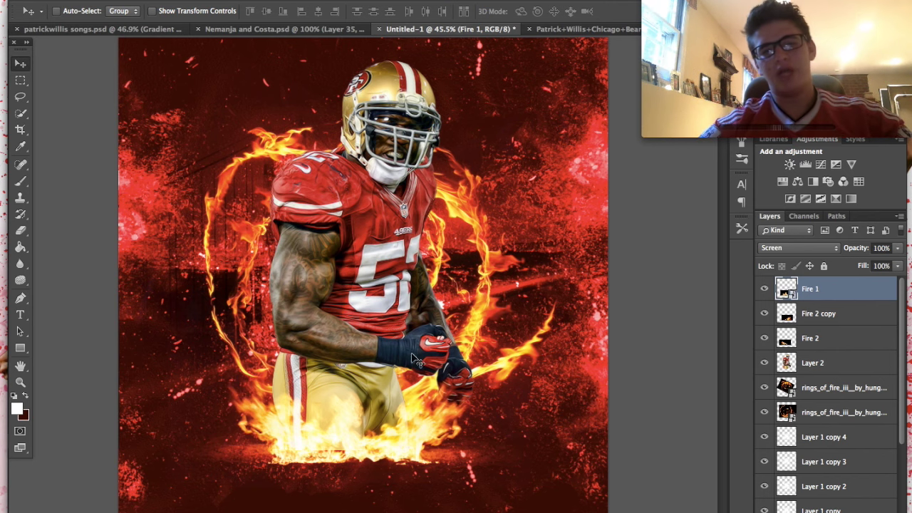
- Duplicate the player's Layer 2 and fully desaturate the copy with Hue/Saturation
left_click(824, 314)
scroll(717, 376, "down", 1)
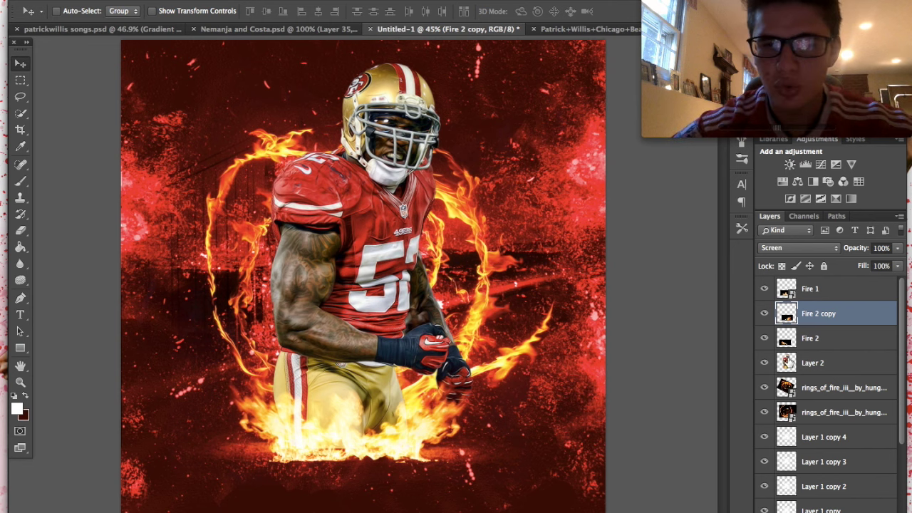
left_click(789, 363)
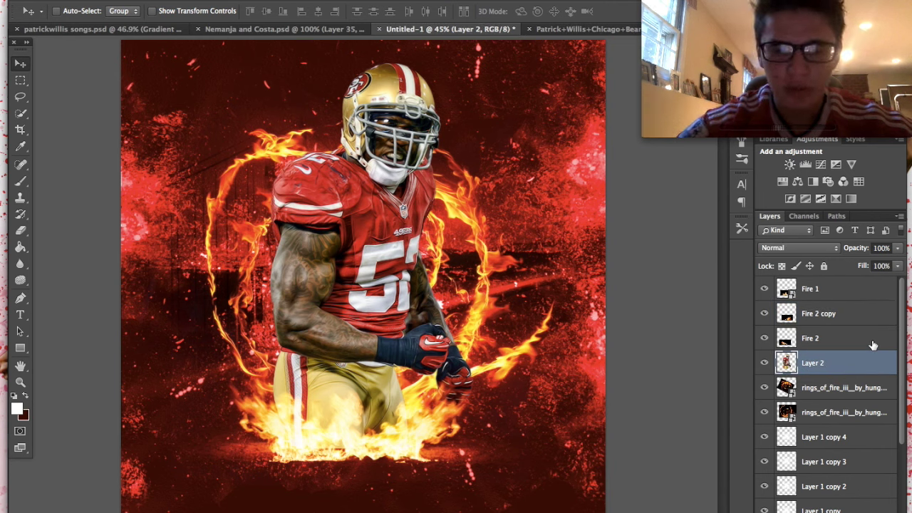
key("ctrl+j")
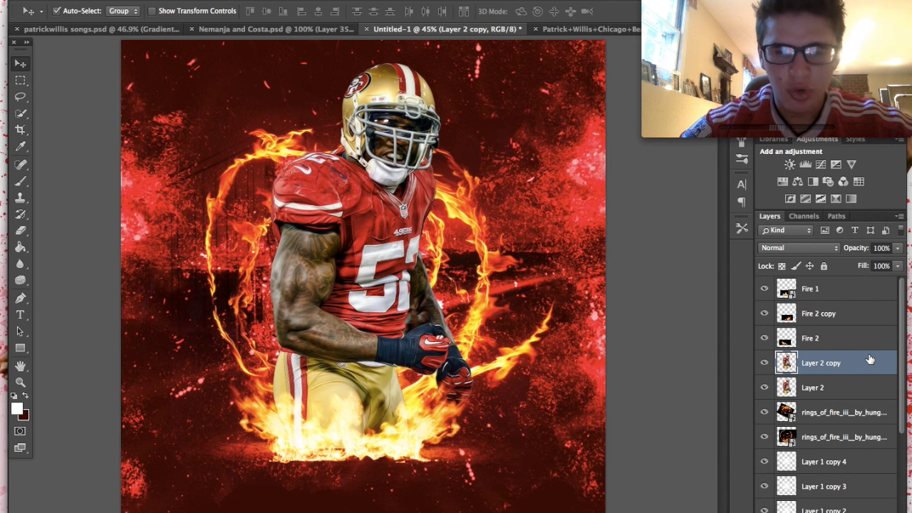
key("ctrl+u")
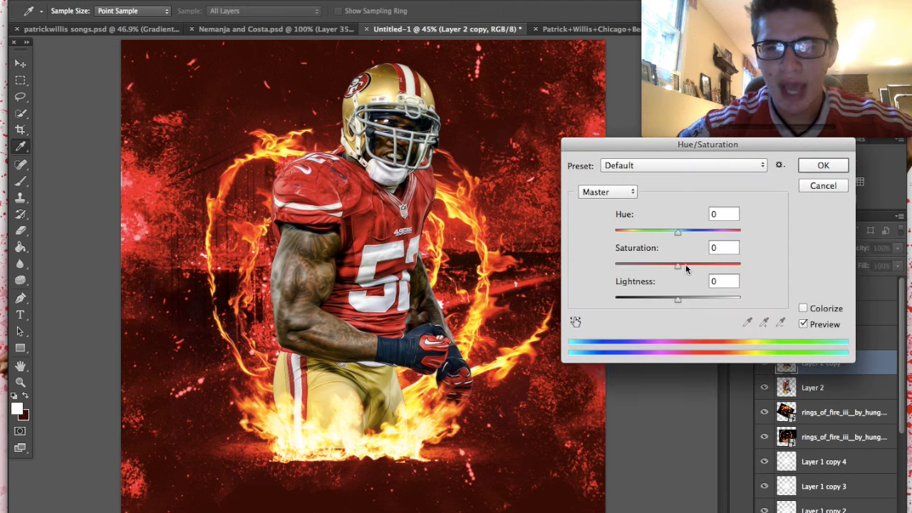
left_click_drag(686, 268, 614, 267)
left_click(822, 165)
key("v")
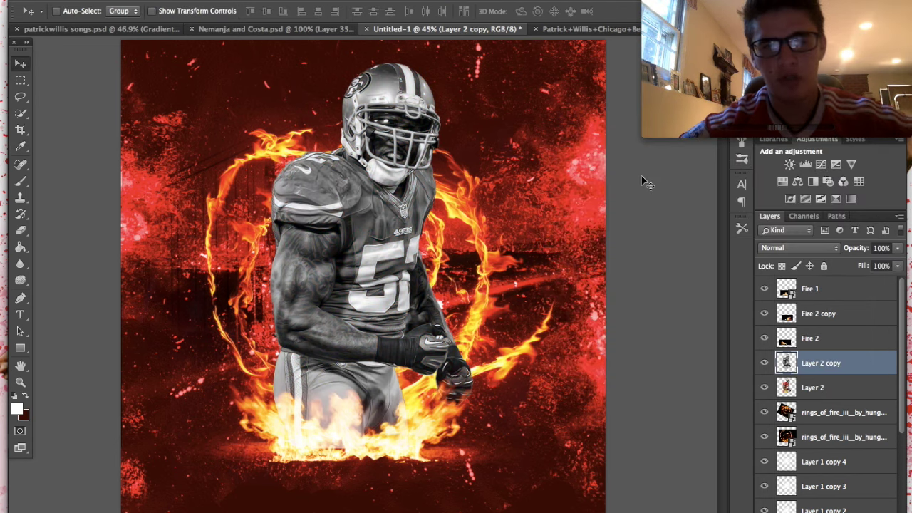
- Move the desaturated copy below Layer 2, and add a black-filled layer mask to Layer 2
left_click_drag(798, 356, 796, 395)
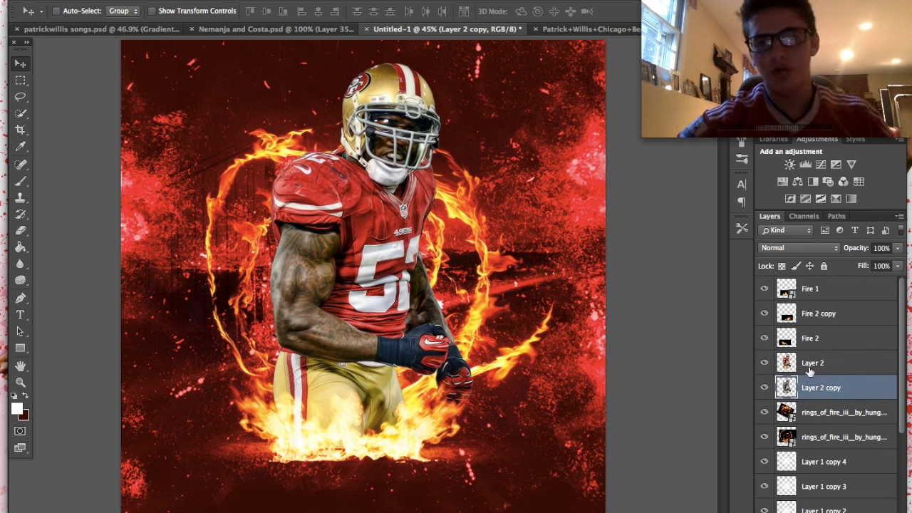
left_click(814, 367)
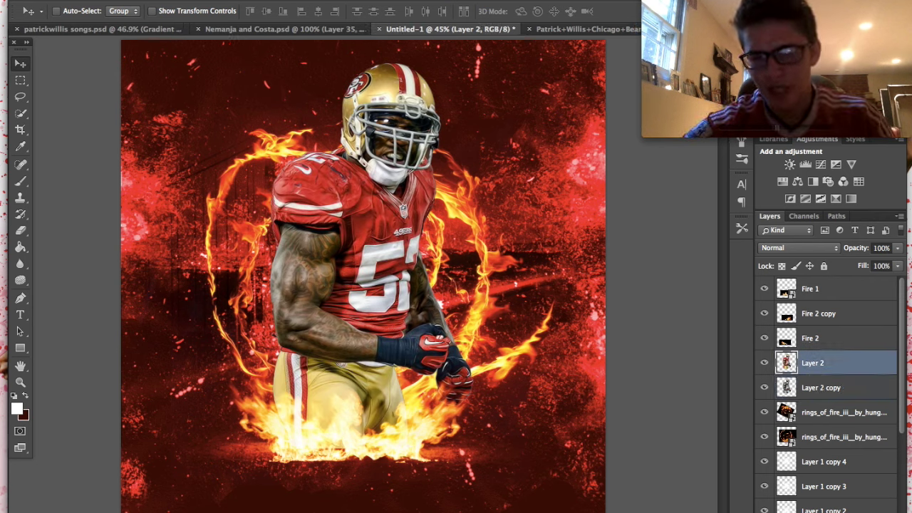
left_click(809, 511)
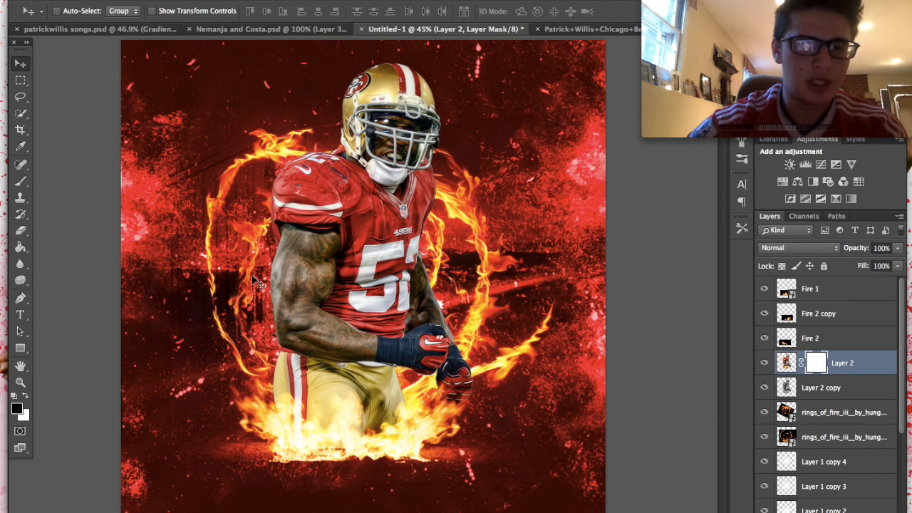
left_click(25, 247)
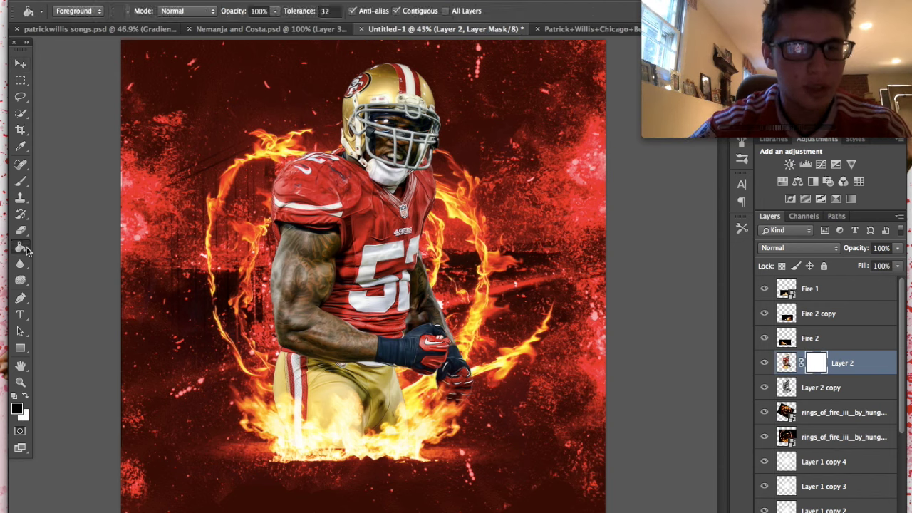
left_click(358, 298)
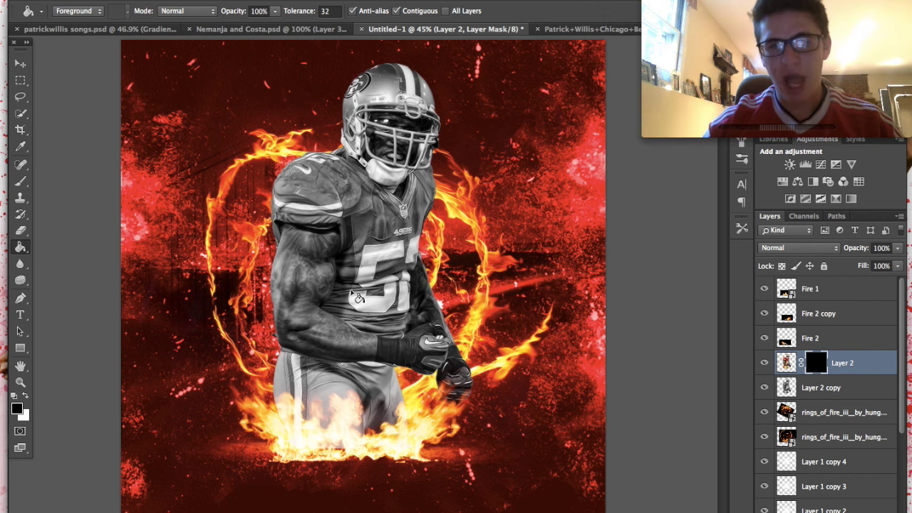
- Set up a soft round Brush with white as the foreground colour and a size of 50
left_click(22, 182)
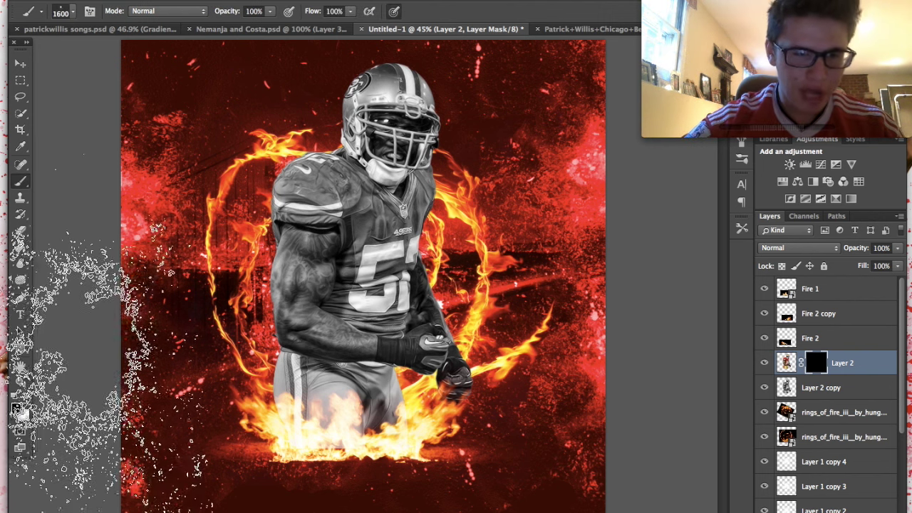
left_click(26, 395)
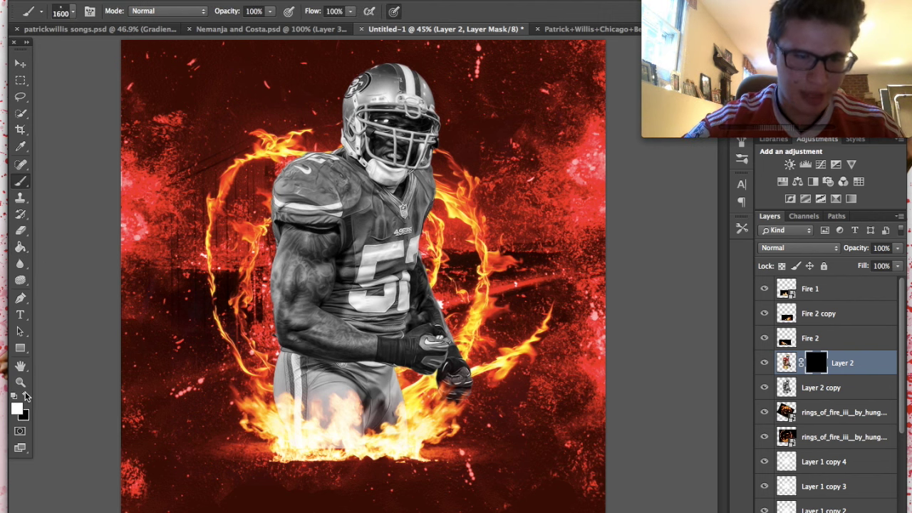
left_click(64, 11)
left_click(82, 108)
left_click(148, 79)
left_click(186, 3)
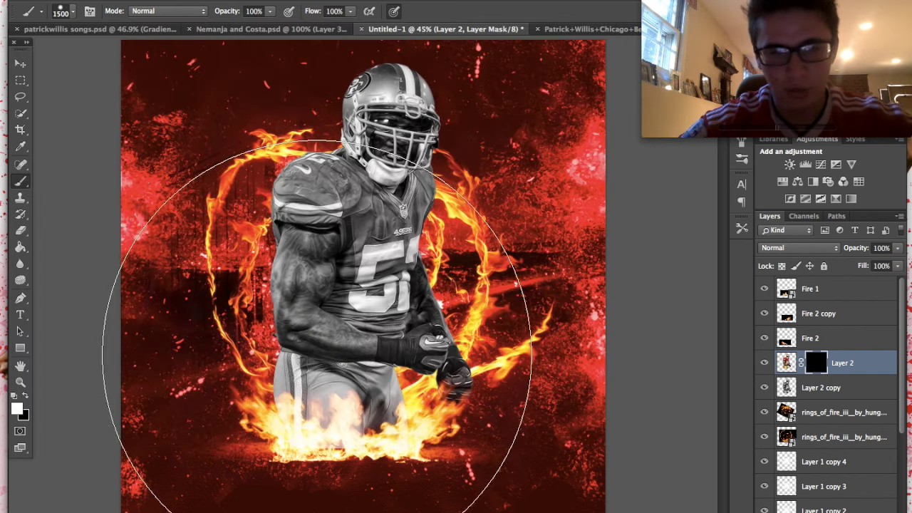
key("bracketleft")
key("bracketleft")
key("bracketleft")
key("bracketleft")
key("bracketleft")
key("bracketleft")
key("bracketleft")
key("bracketleft")
key("bracketleft")
key("bracketleft")
key("bracketleft")
key("bracketleft")
key("bracketleft")
key("bracketleft")
key("bracketleft")
key("bracketleft")
key("bracketleft")
key("bracketleft")
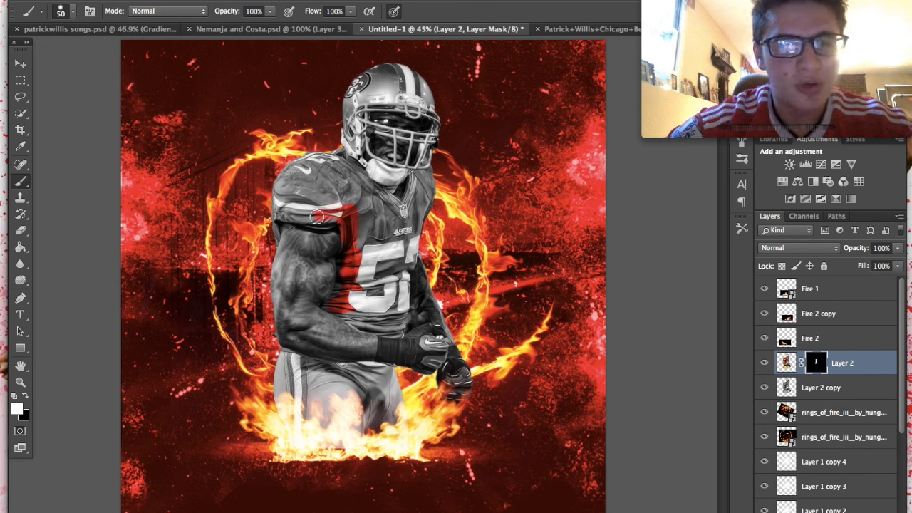
- Paint white on Layer 2's mask over the jersey and helmet to bring back their colour
left_click_drag(317, 216, 289, 212)
mouse_move(283, 178)
left_mouse_down()
mouse_move(334, 160)
mouse_move(345, 170)
mouse_move(305, 188)
left_mouse_up()
key("bracketright")
mouse_move(327, 191)
left_mouse_down()
mouse_move(374, 203)
mouse_move(362, 196)
mouse_move(376, 235)
left_mouse_up()
mouse_move(331, 203)
left_mouse_down()
mouse_move(377, 251)
mouse_move(373, 289)
mouse_move(349, 298)
mouse_move(378, 313)
mouse_move(396, 291)
left_mouse_up()
mouse_move(396, 257)
left_mouse_down()
mouse_move(382, 203)
mouse_move(333, 176)
mouse_move(400, 223)
left_mouse_up()
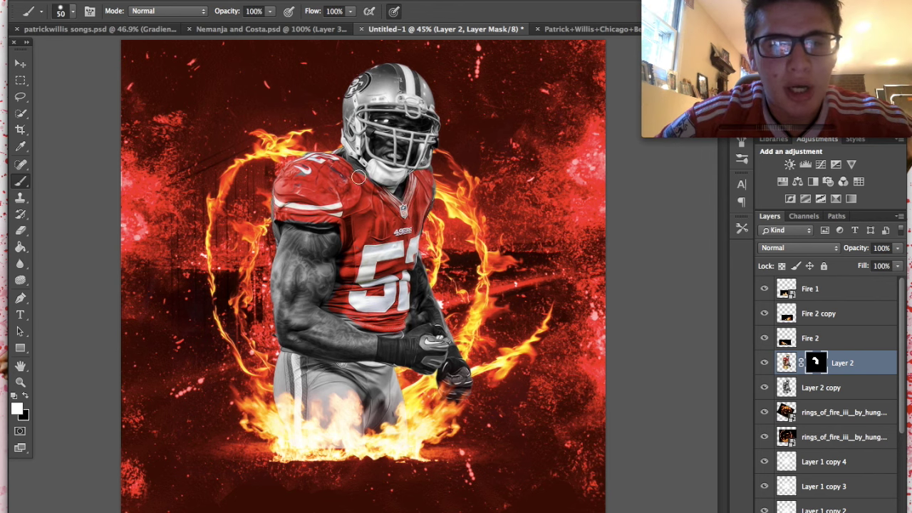
mouse_move(354, 138)
left_mouse_down()
mouse_move(350, 87)
mouse_move(374, 75)
mouse_move(386, 96)
left_mouse_up()
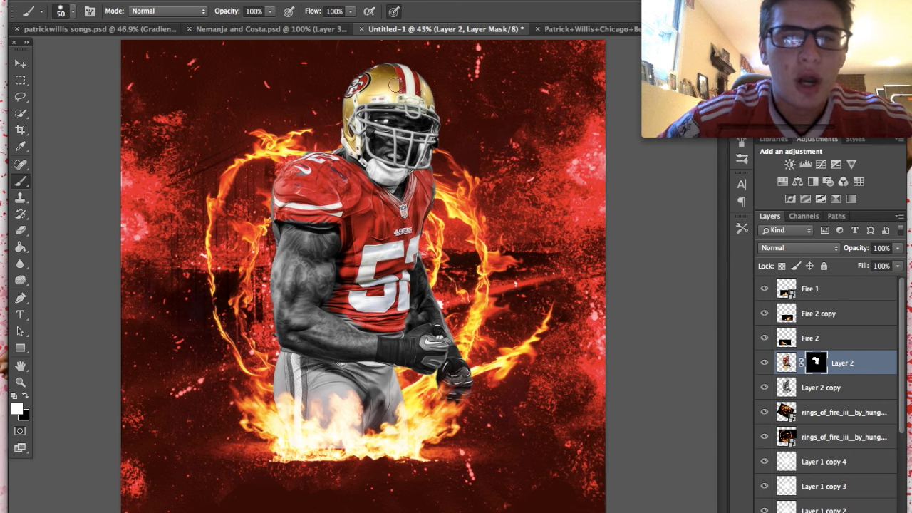
- Enlarge the brush and paint white on Layer 2's mask over the pants and gloves to bring back their colour
left_click_drag(357, 396, 324, 395)
key("bracketright")
key("bracketright")
key("bracketright")
key("bracketright")
key("bracketright")
key("bracketright")
key("bracketright")
key("bracketright")
mouse_move(314, 433)
left_mouse_down()
mouse_move(392, 426)
mouse_move(359, 403)
mouse_move(379, 400)
mouse_move(374, 393)
mouse_move(301, 392)
mouse_move(283, 381)
mouse_move(376, 399)
left_mouse_up()
mouse_move(393, 312)
left_mouse_down()
mouse_move(420, 357)
mouse_move(411, 348)
mouse_move(417, 339)
mouse_move(427, 346)
mouse_move(455, 383)
left_mouse_up()
- Reduce the brush size to 30 and select the Fire 1 layer
key("bracketleft")
key("bracketleft")
key("bracketleft")
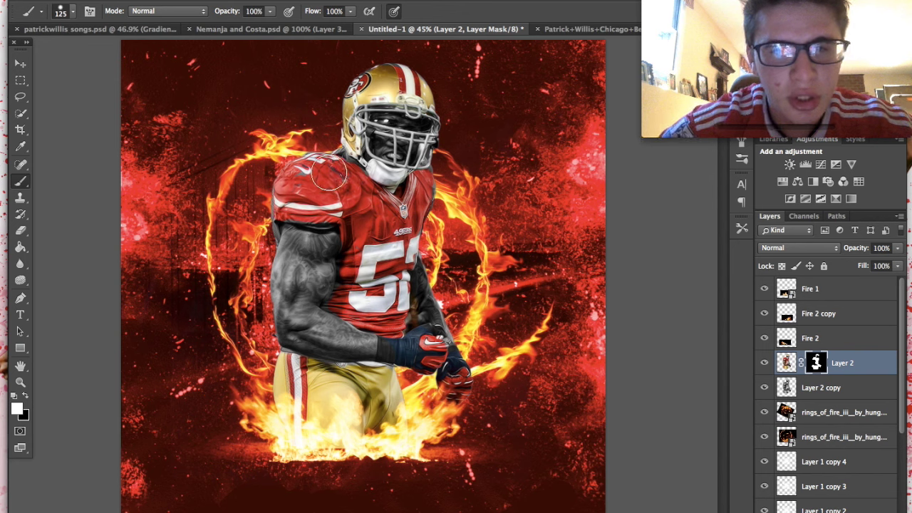
key("bracketleft")
key("bracketleft")
key("bracketleft")
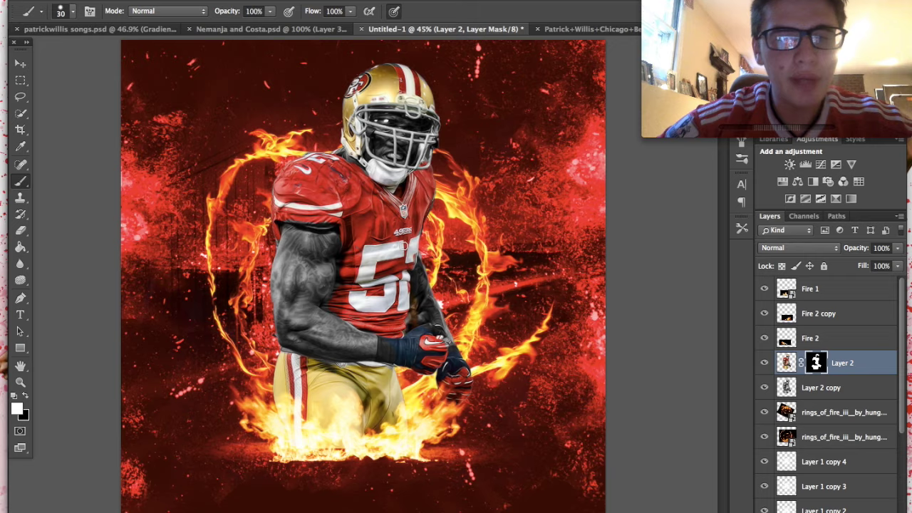
scroll(404, 246, "down", 2)
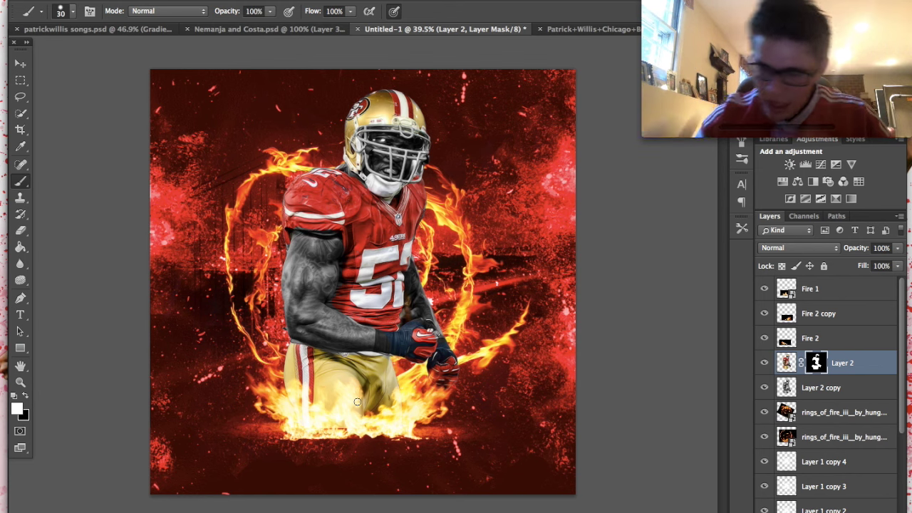
left_click(832, 288)
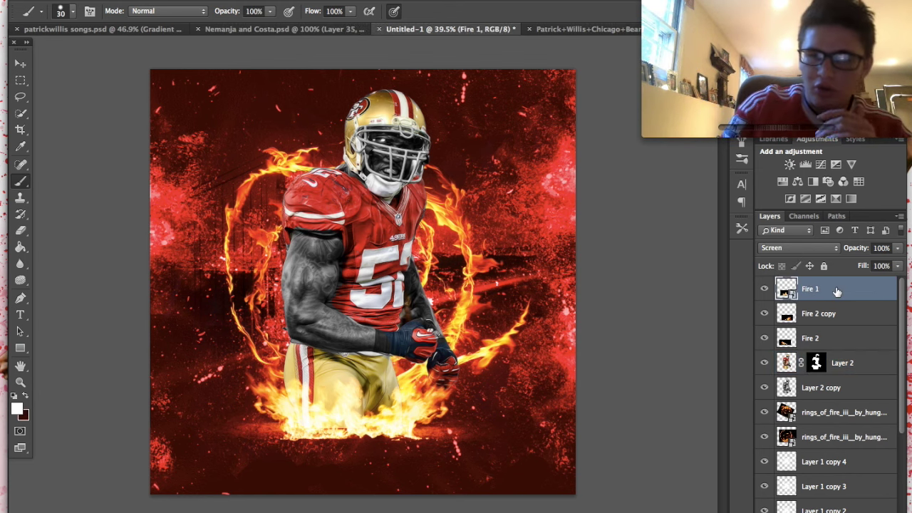
- Add a Photo Filter adjustment layer above the Fire 1 layer and adjust its density
left_click(837, 510)
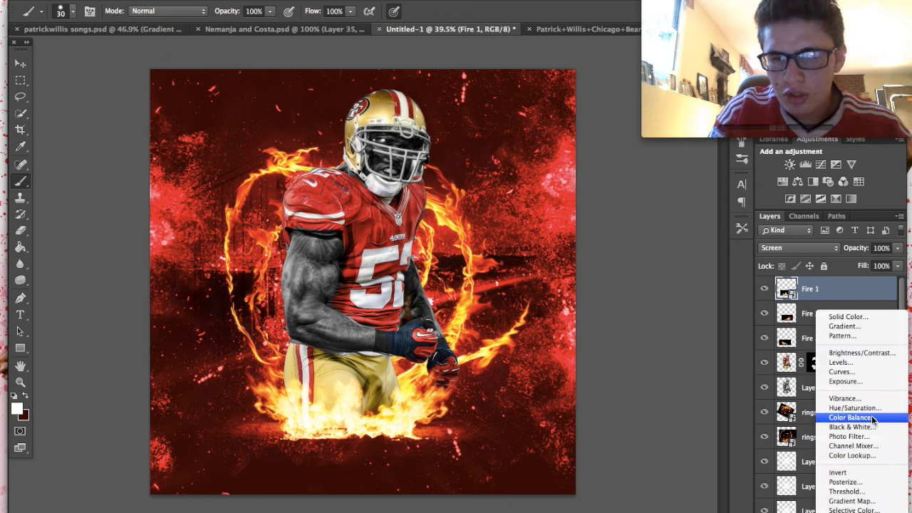
left_click(866, 436)
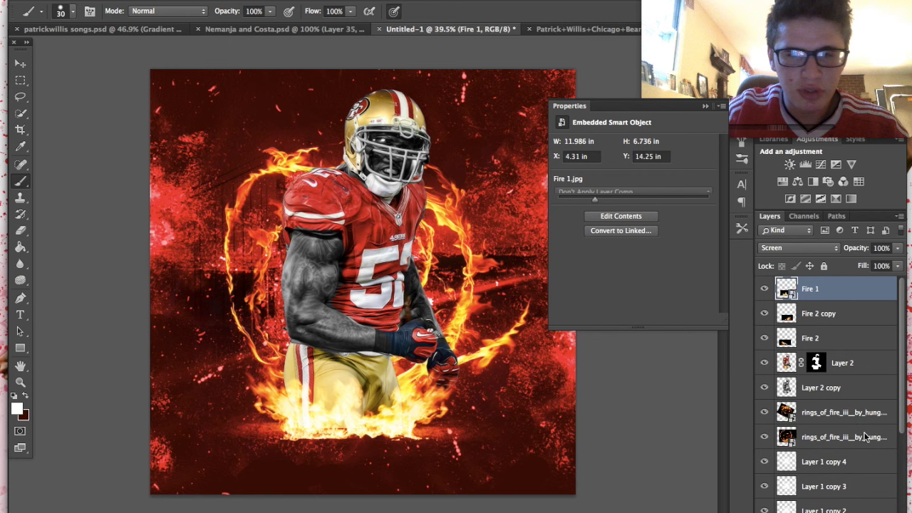
mouse_move(617, 203)
left_mouse_down()
mouse_move(669, 204)
mouse_move(626, 204)
left_mouse_up()
left_click(705, 107)
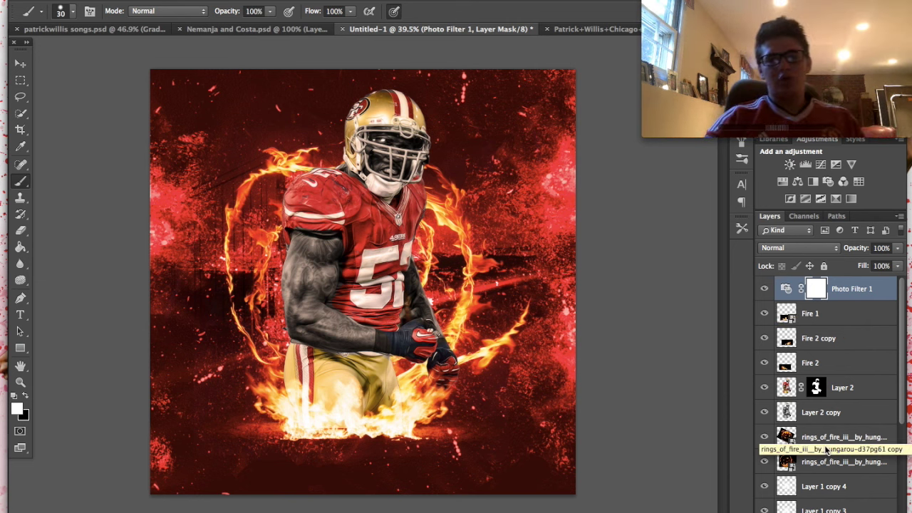
- Place the GrungeTexture-4.jpg image from the Orange-tagged files into the composition as the top layer
left_click(51, 506)
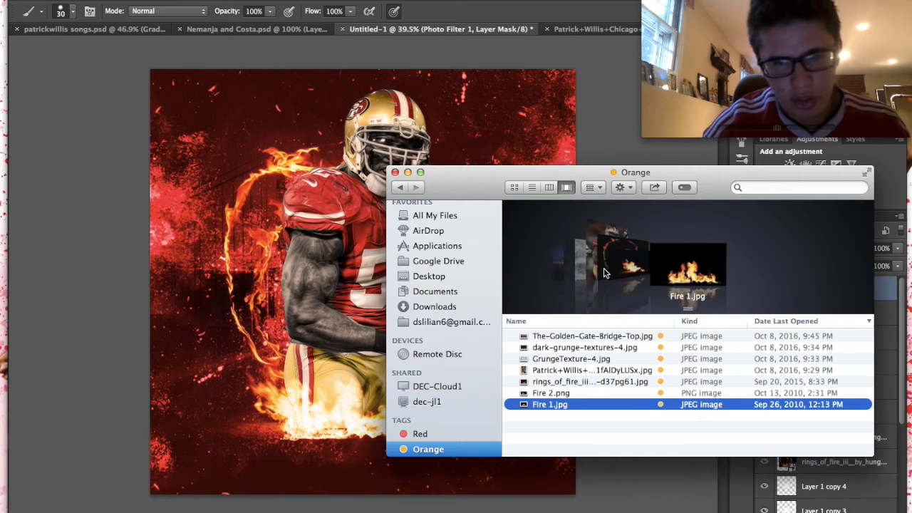
scroll(603, 269, "left", 6)
scroll(603, 267, "right", 2)
left_click_drag(668, 283, 155, 295)
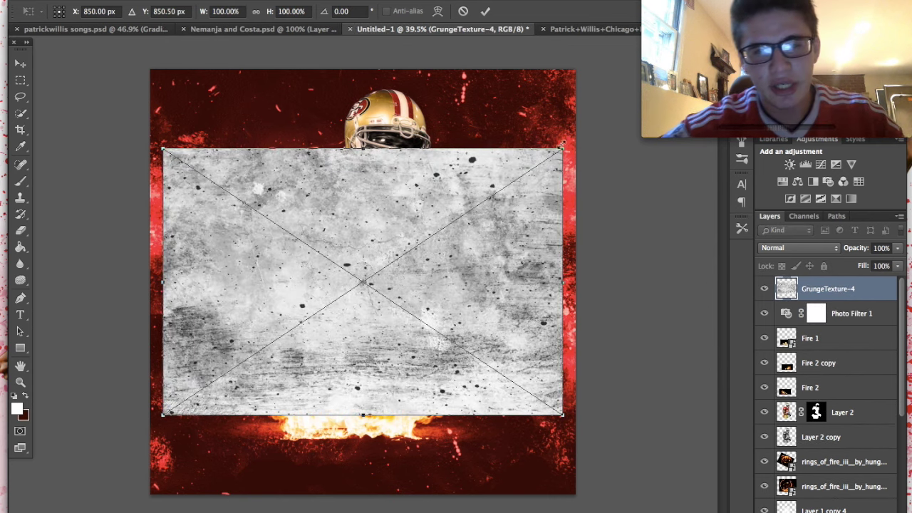
- Scale the grunge texture to about 163% and position it so it covers the whole canvas
left_click_drag(562, 148, 737, 31)
left_click_drag(511, 205, 448, 259)
scroll(448, 259, "down", 3)
left_click_drag(564, 166, 611, 126)
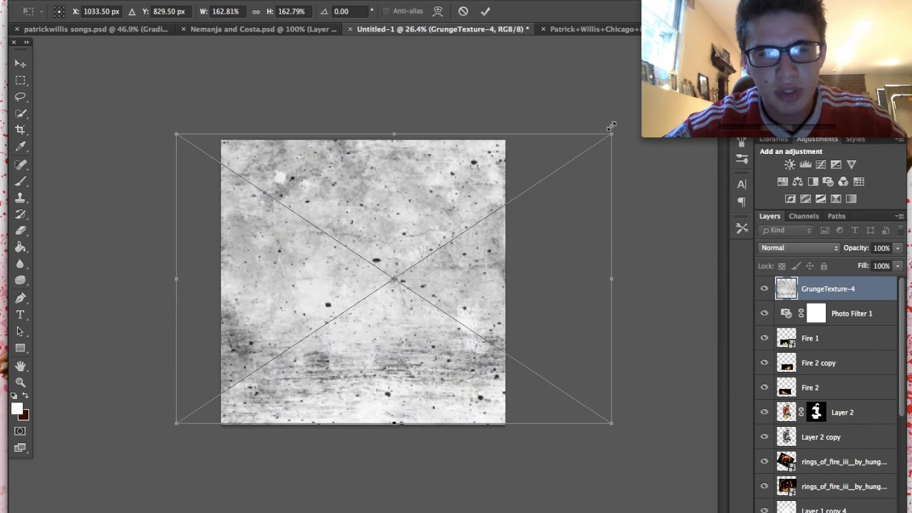
left_click_drag(510, 211, 490, 208)
key("Return")
key("b")
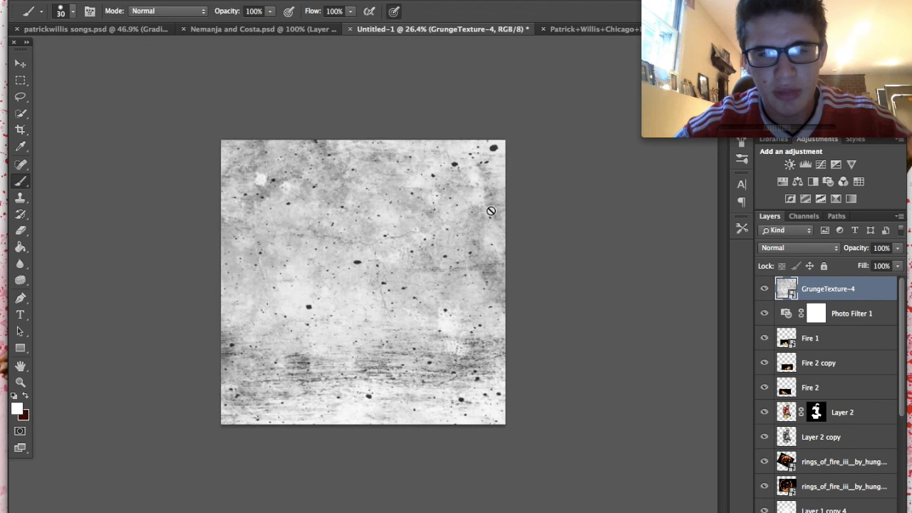
- Set the GrungeTexture-4 layer's blend mode to Soft Light
left_click(805, 248)
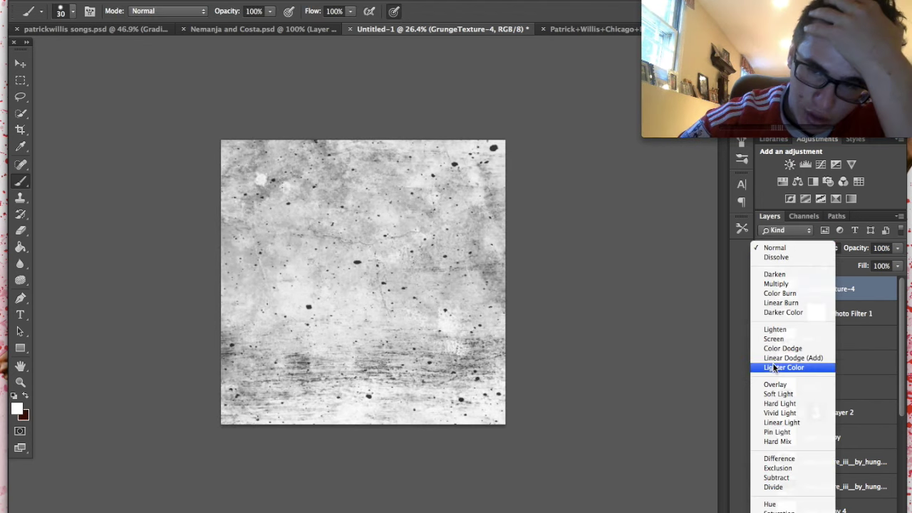
left_click(771, 394)
scroll(648, 363, "up", 3)
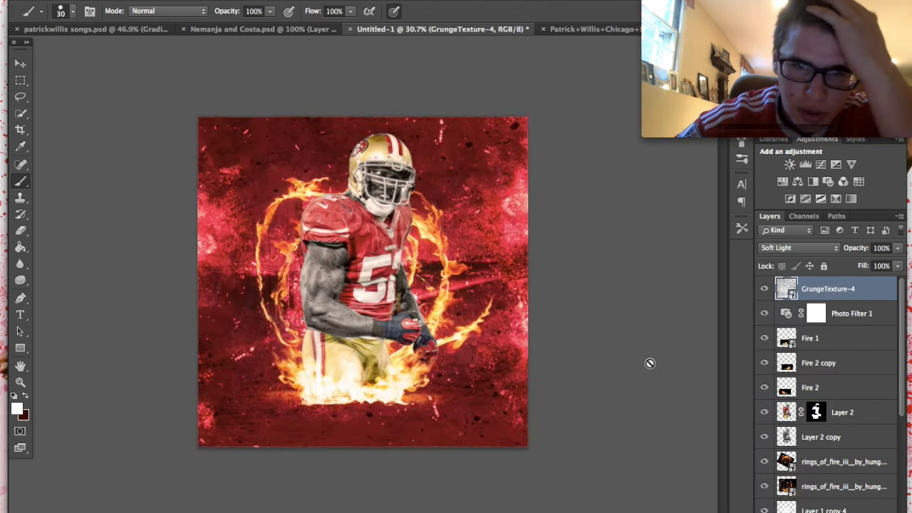
scroll(649, 363, "up", 2)
scroll(650, 363, "down", 2)
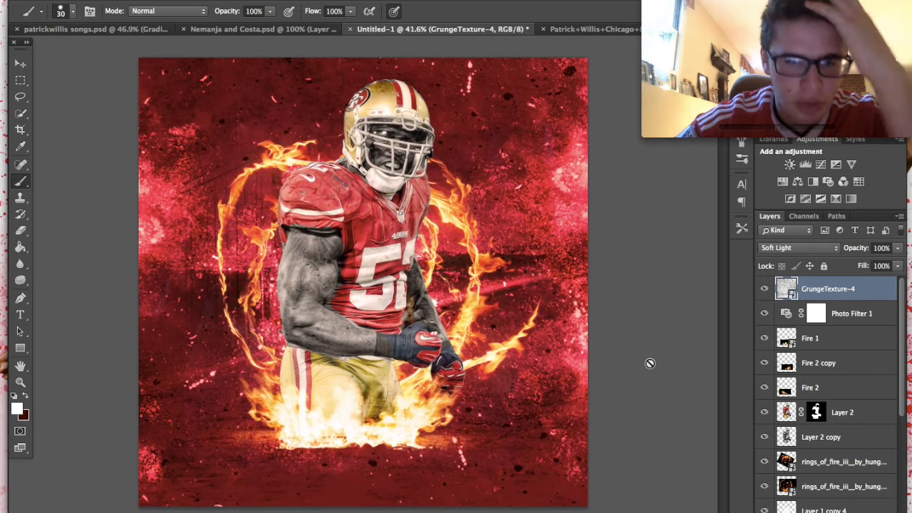
scroll(649, 363, "down", 1)
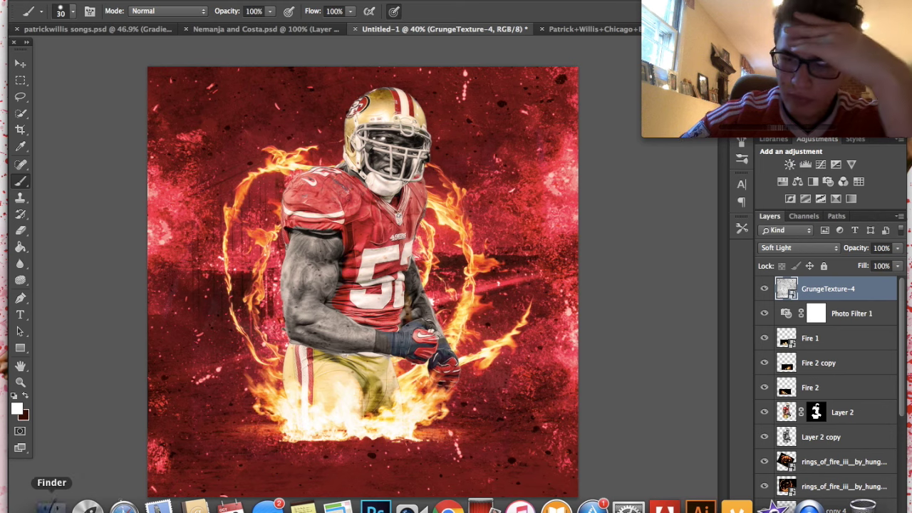
- Place the dark-grunge-textures-4 image as the top layer and scale it to cover the whole canvas
left_click(51, 506)
left_click_drag(563, 347, 451, 147)
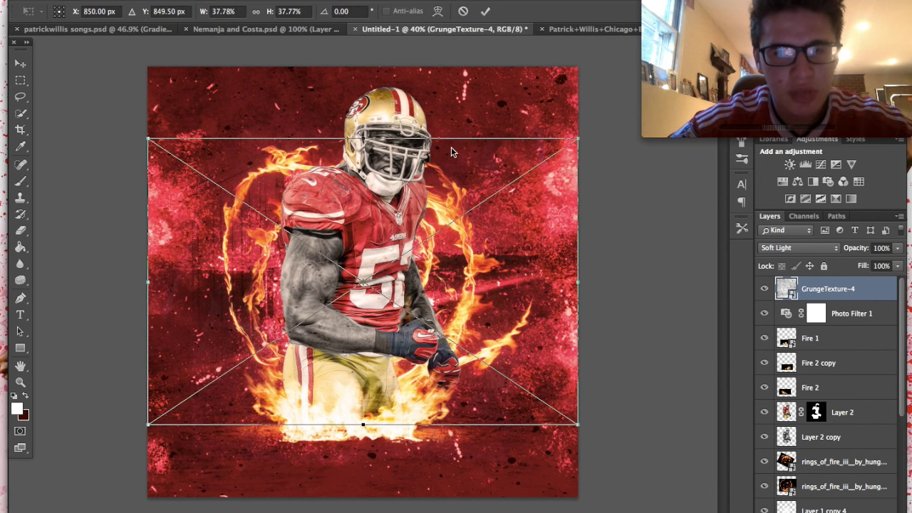
left_click_drag(517, 178, 606, 108)
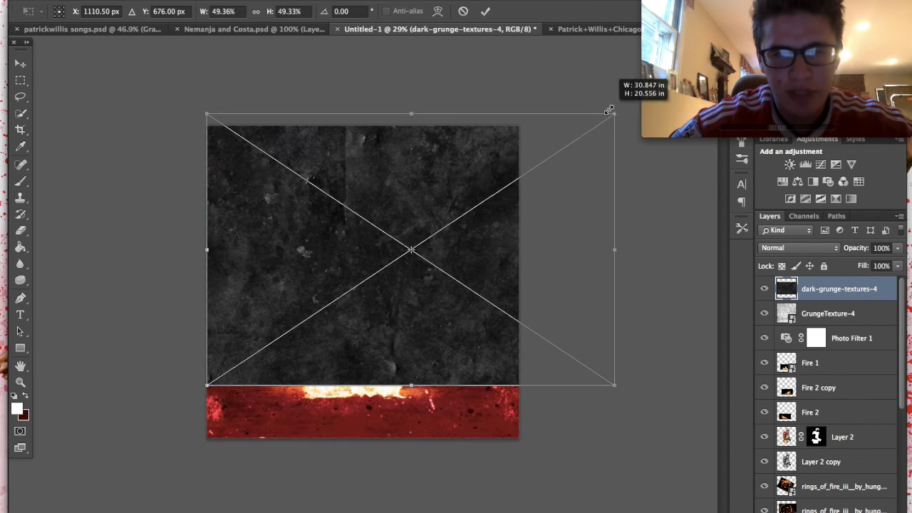
left_click_drag(613, 383, 674, 426)
left_click_drag(590, 366, 540, 379)
left_click_drag(623, 122, 633, 117)
left_click_drag(543, 219, 539, 222)
key("Return")
- Blend the dark-grunge-textures-4 layer with Soft Light at 83% opacity
scroll(539, 222, "up", 1)
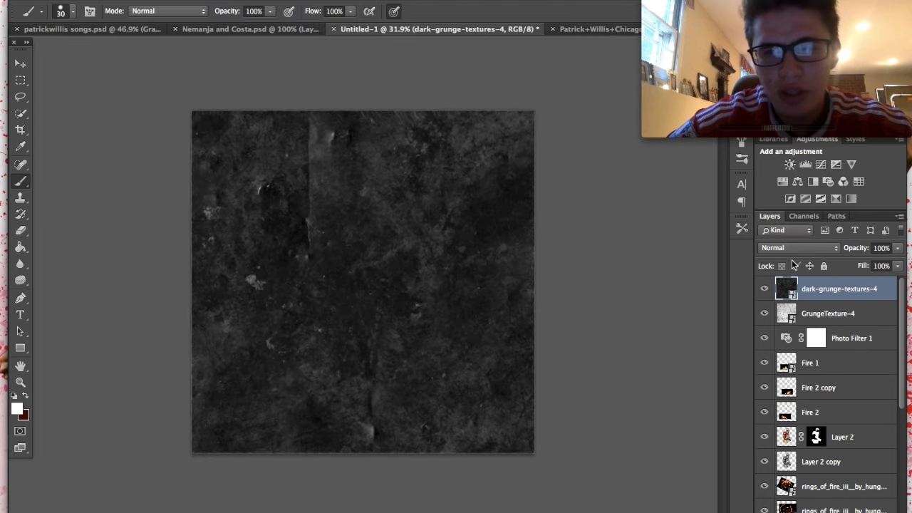
left_click(796, 248)
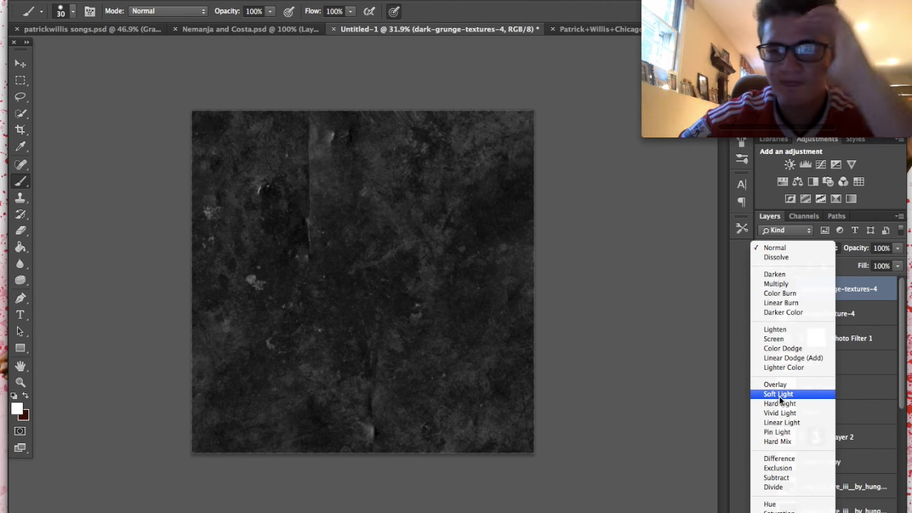
left_click(778, 394)
scroll(603, 335, "up", 4)
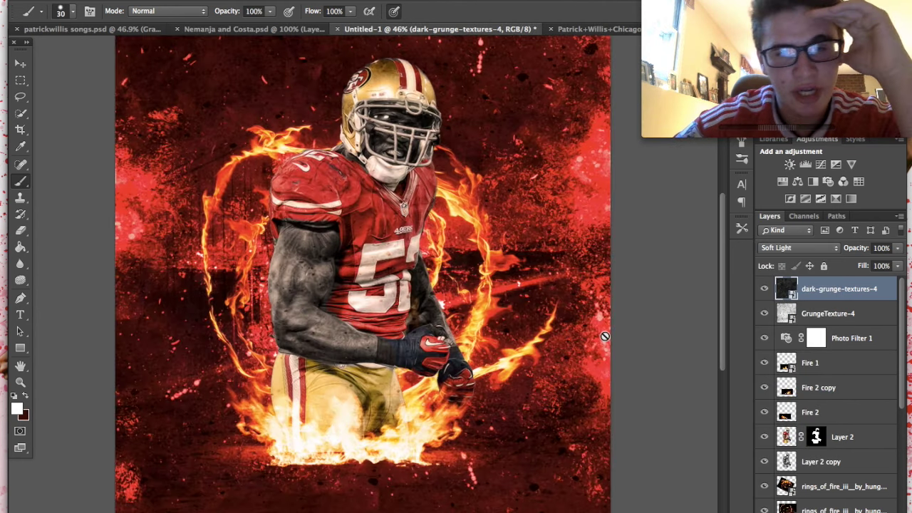
scroll(604, 336, "down", 1)
left_click(901, 248)
left_click(881, 263)
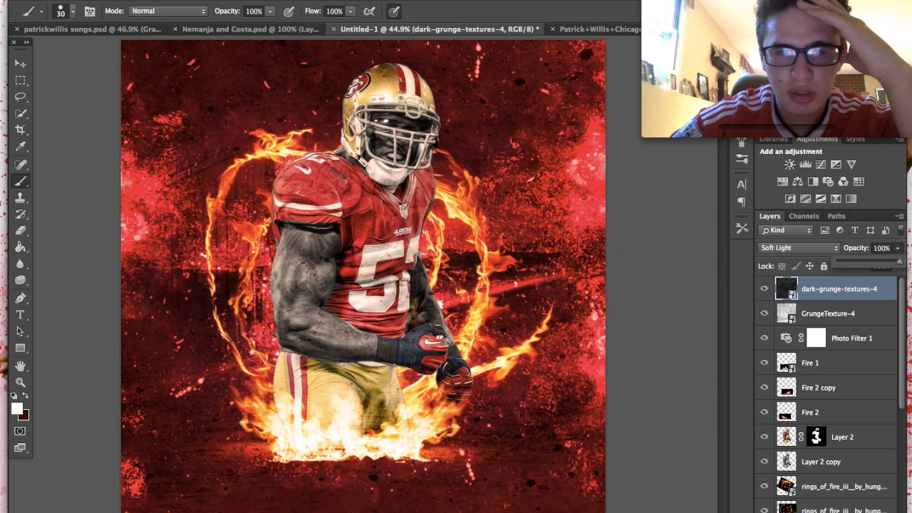
scroll(702, 310, "down", 1)
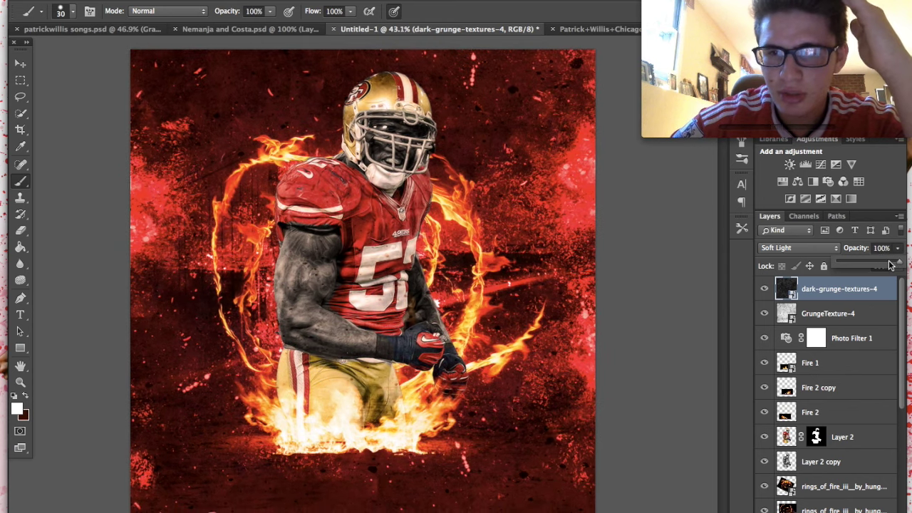
scroll(840, 422, "down", 3)
scroll(840, 422, "up", 3)
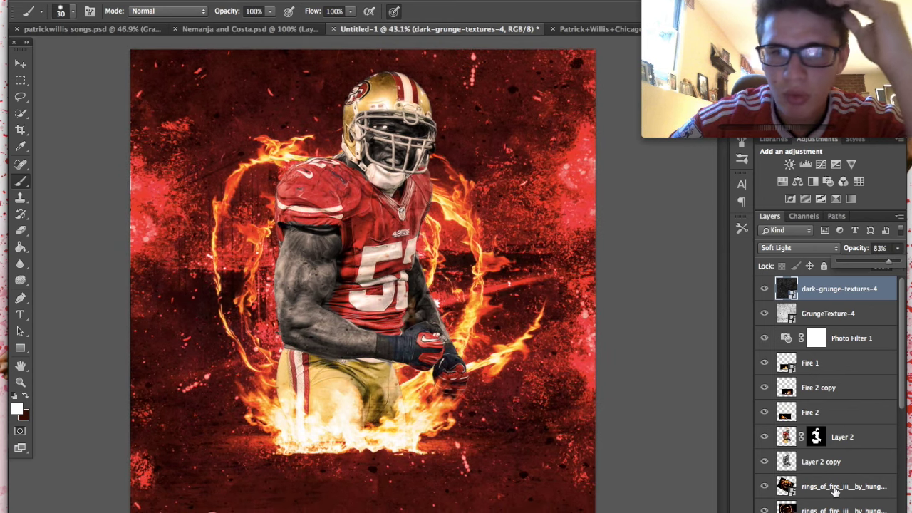
- Add a layer mask to dark-grunge-textures-4, fill it with black, and return to the Brush with white as foreground
left_click(812, 512)
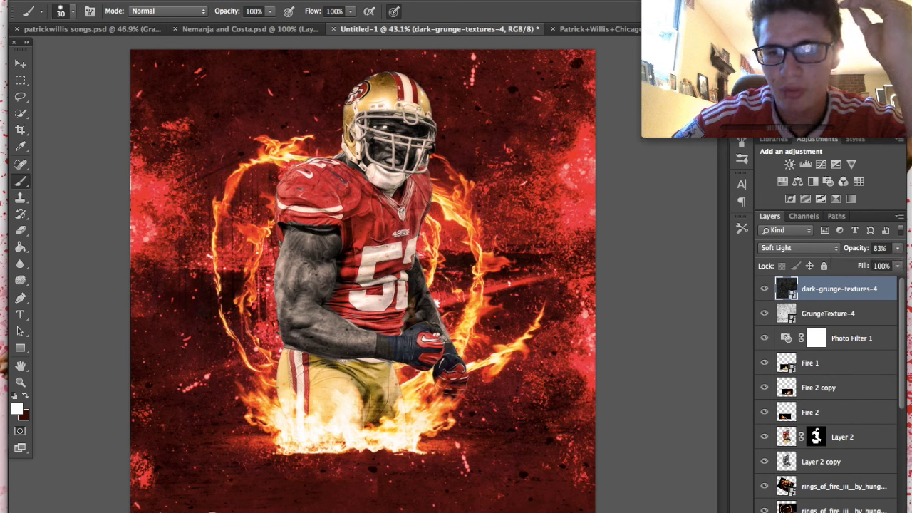
left_click(21, 249)
left_click(25, 397)
left_click(320, 340)
left_click(23, 181)
left_click(26, 396)
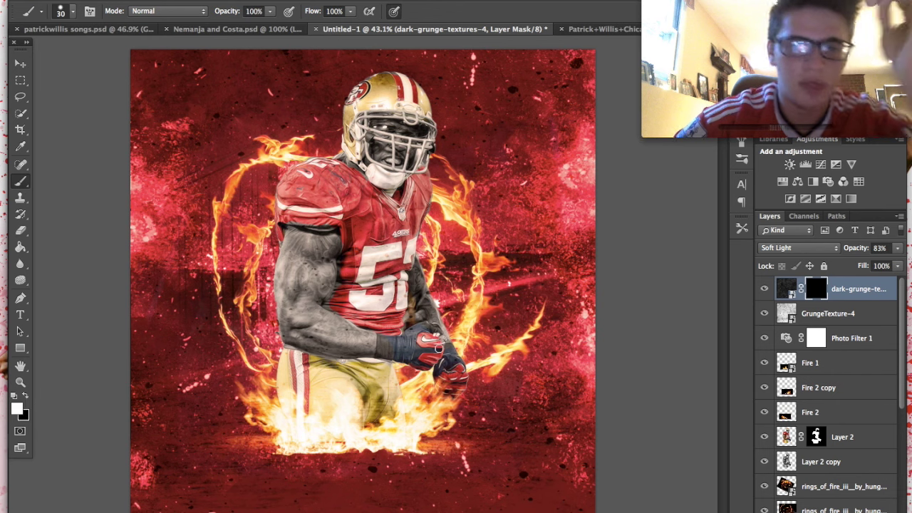
- Enlarge the brush to 800 px and try a white dab on the dark grunge layer's mask over the player's waist, undoing it
key("bracketright")
key("bracketright")
key("bracketright")
key("bracketright")
key("bracketright")
key("bracketright")
key("bracketright")
key("bracketright")
key("bracketright")
key("bracketright")
key("bracketright")
key("bracketright")
key("bracketright")
key("bracketright")
key("bracketright")
key("bracketright")
key("bracketright")
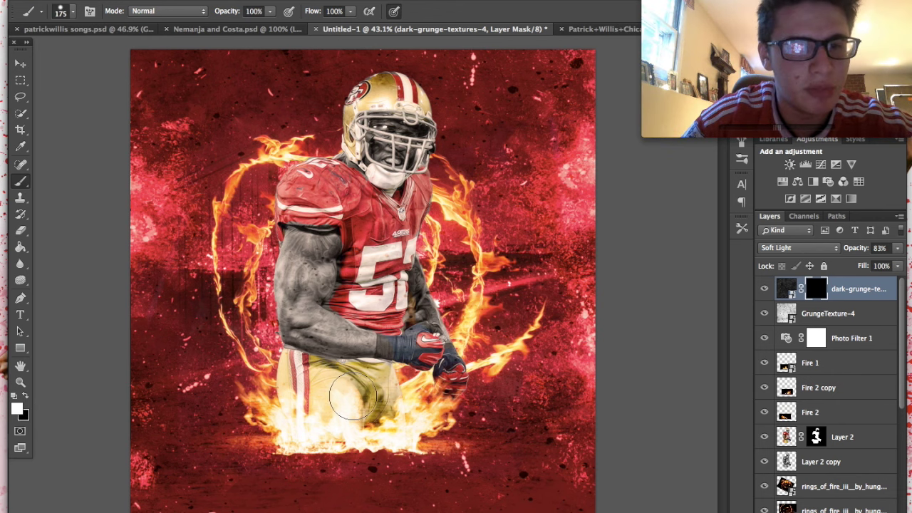
left_click(365, 379)
key("ctrl+z")
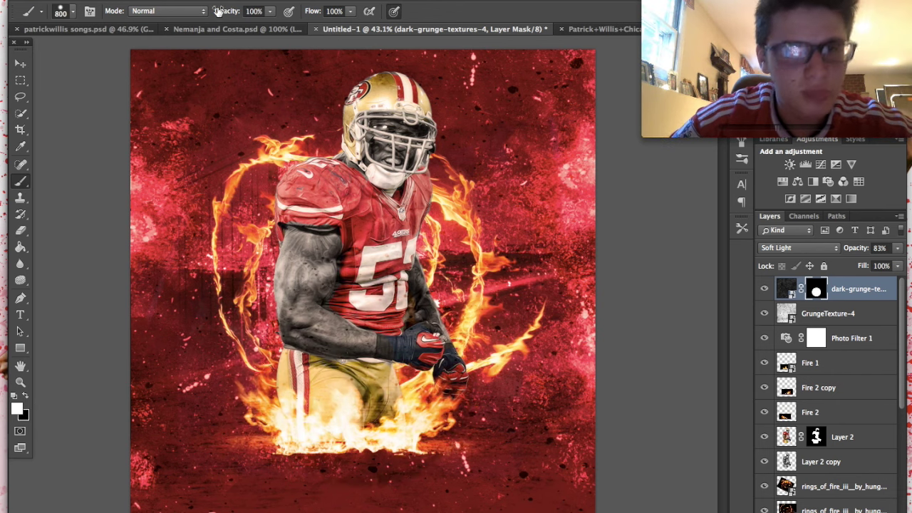
- Soften the brush to 0% hardness and enlarge it to 1200 px
left_click(72, 12)
left_click(79, 80)
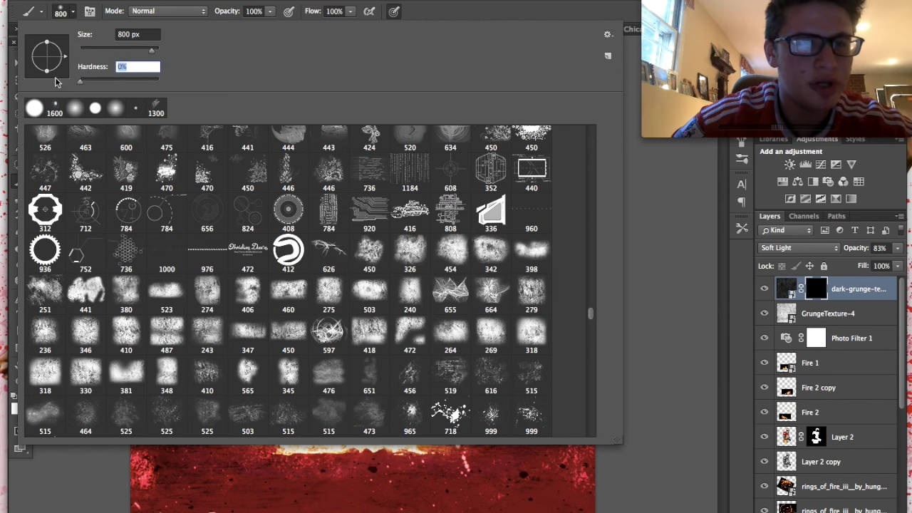
key("Return")
key("bracketright")
key("bracketright")
key("bracketright")
key("bracketright")
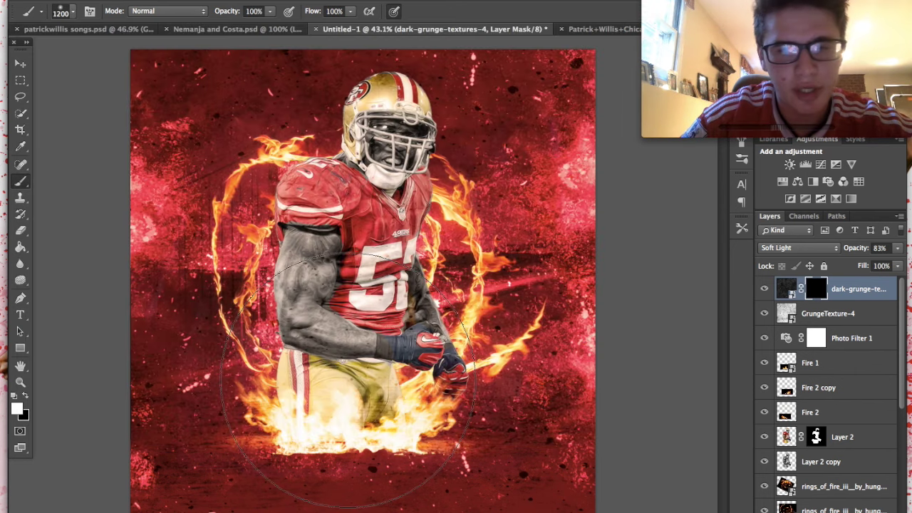
- Paint white on the dark grunge layer's mask over the player and the centre of the canvas to reveal the texture there
left_click(363, 352)
left_click(362, 356)
left_click(362, 313)
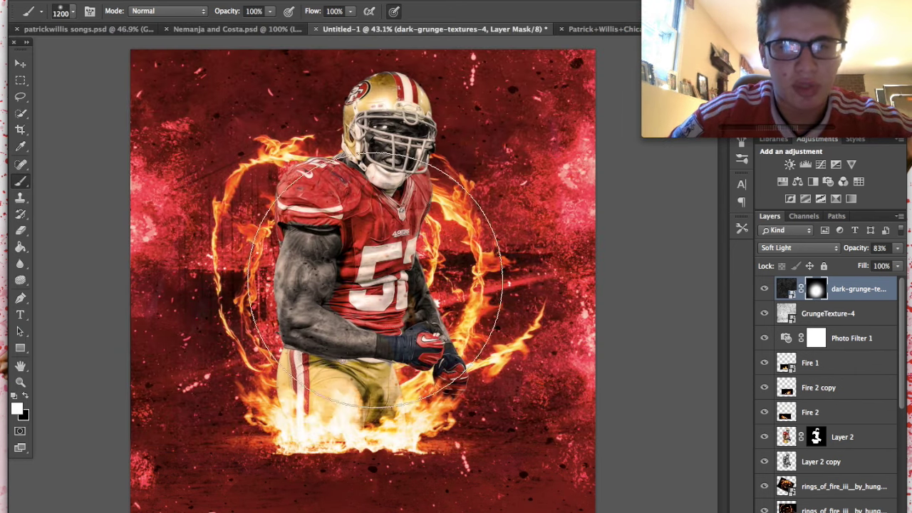
left_click_drag(365, 358, 358, 363)
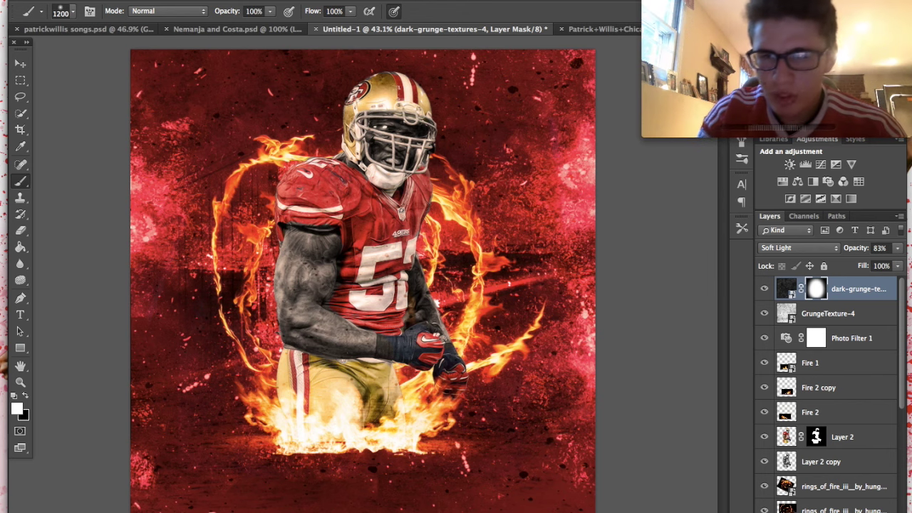
- Add a Gradient Map adjustment layer above the dark grunge texture with a gradient from red to golden orange (c08514)
left_click(855, 510)
left_click(852, 500)
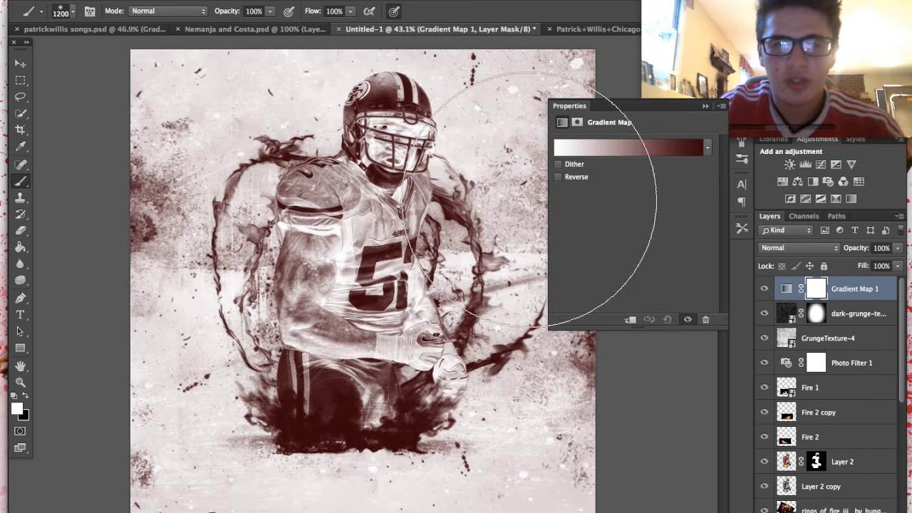
left_click(627, 147)
left_click(610, 146)
double_click(794, 318)
left_click_drag(639, 286, 606, 172)
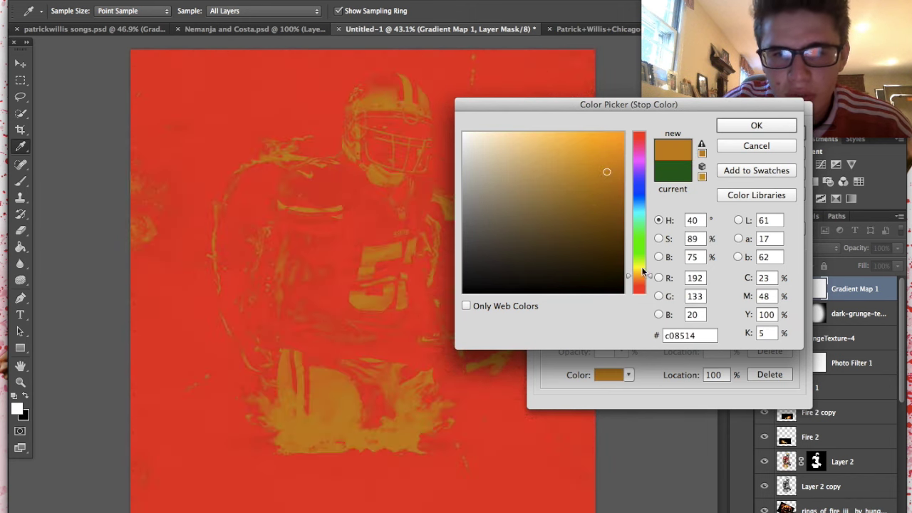
left_click(741, 128)
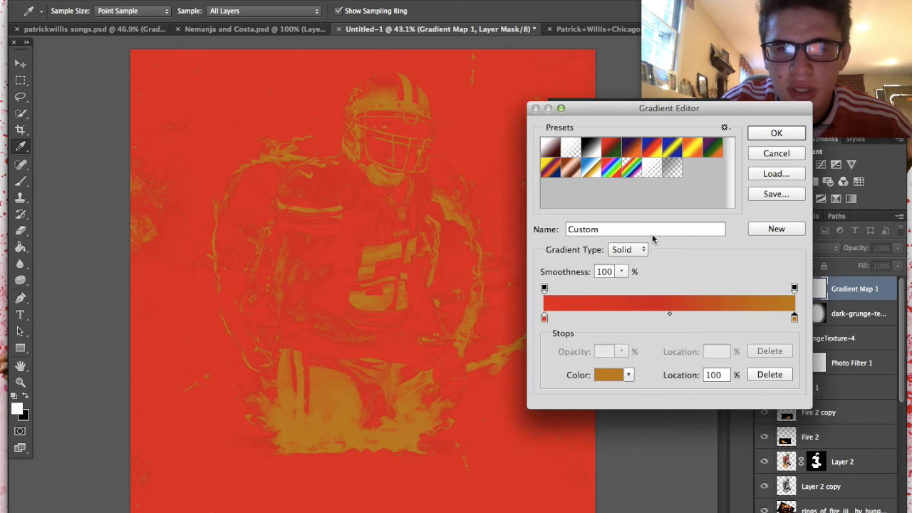
left_click(776, 134)
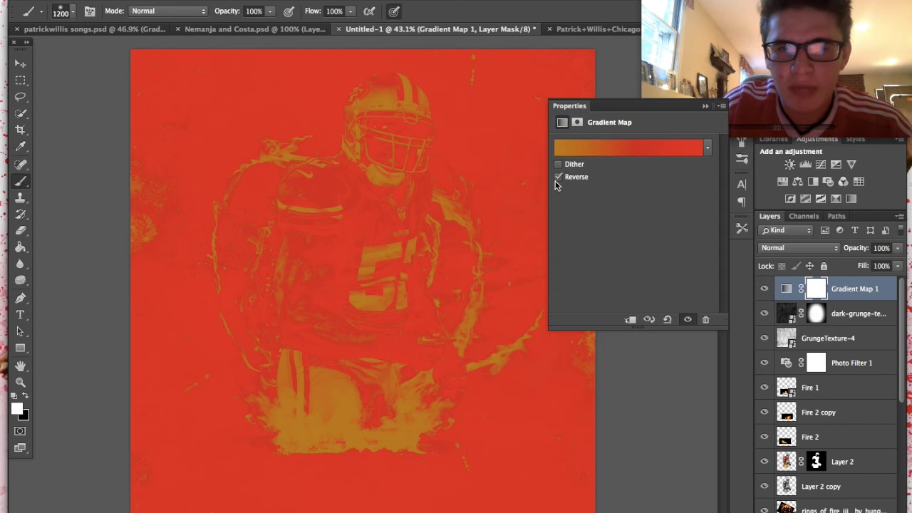
left_click(559, 177)
left_click(558, 179)
left_click(705, 105)
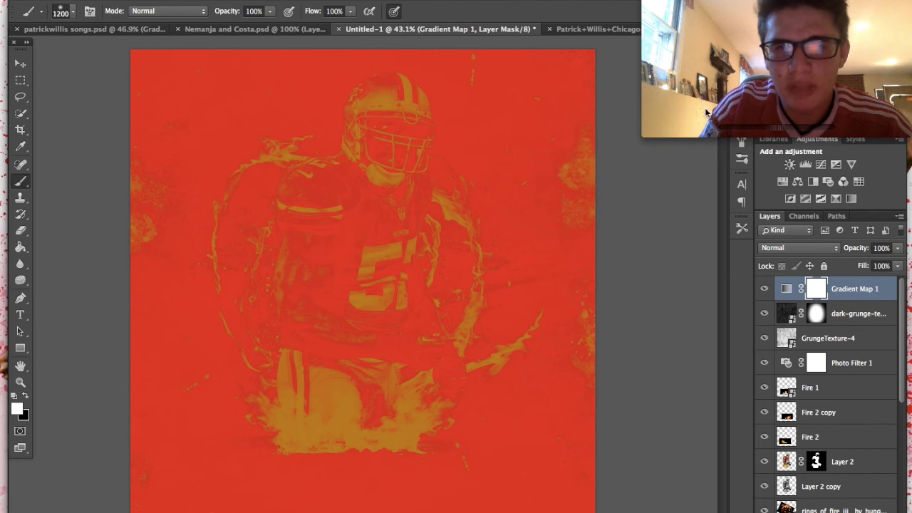
- Blend the Gradient Map 1 layer with Soft Light at 27% opacity
left_click(813, 249)
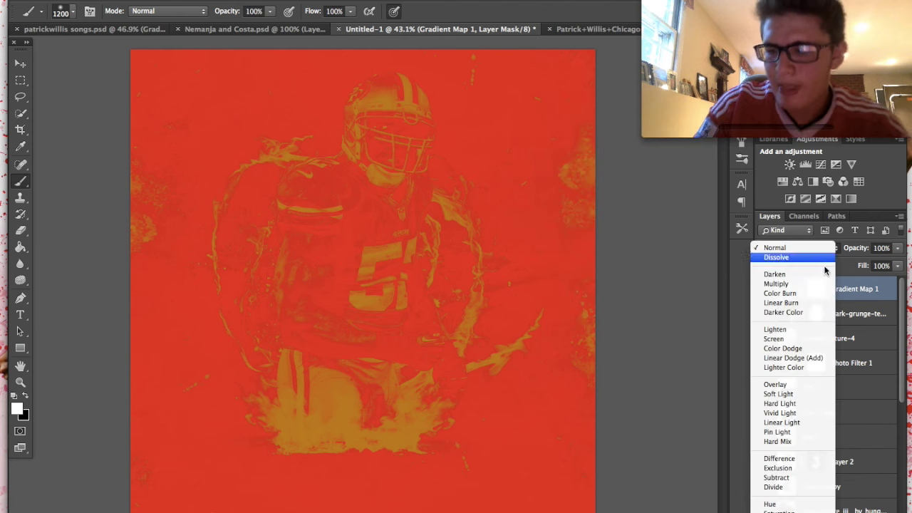
left_click(794, 393)
left_click(897, 248)
left_click_drag(891, 262, 848, 265)
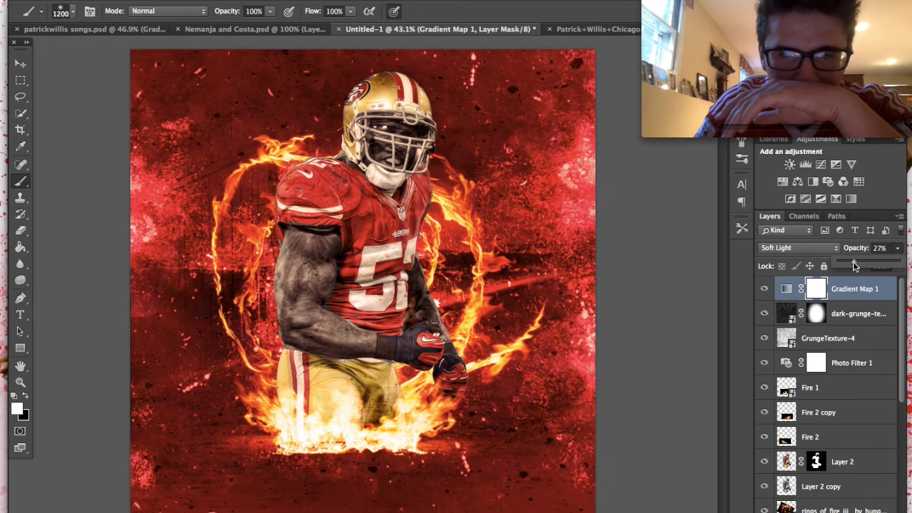
scroll(625, 289, "up", 1)
scroll(625, 288, "down", 2)
scroll(625, 288, "up", 2)
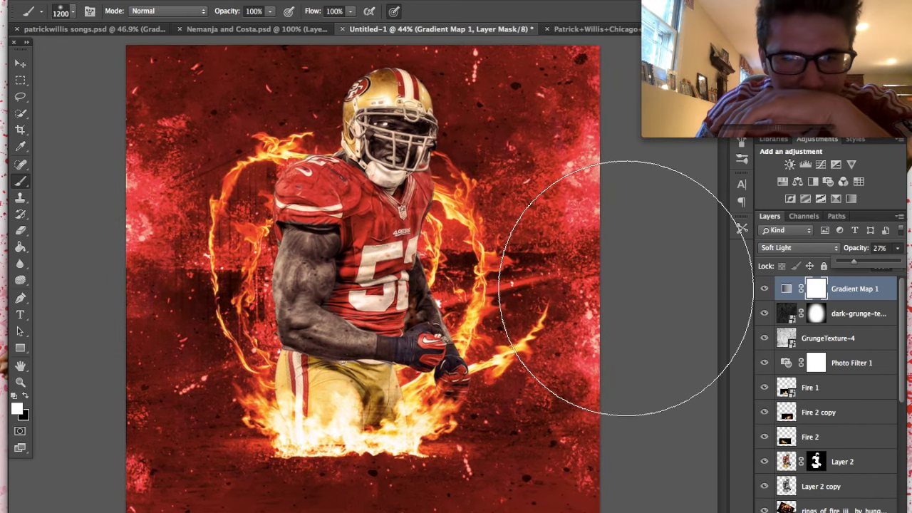
- Set the Photo Filter 1 adjustment's Warming Filter (85) density to 74%
scroll(871, 420, "down", 1)
double_click(785, 332)
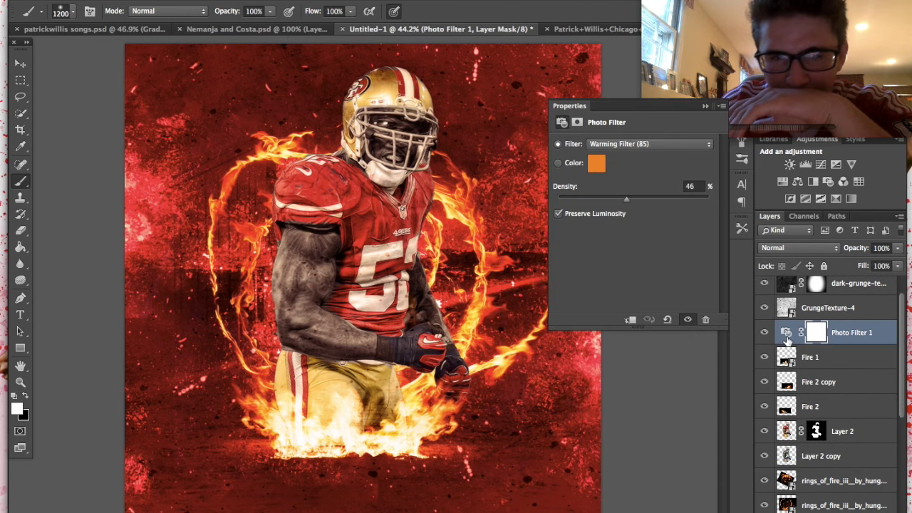
mouse_move(666, 195)
left_mouse_down()
mouse_move(688, 196)
mouse_move(669, 197)
left_mouse_up()
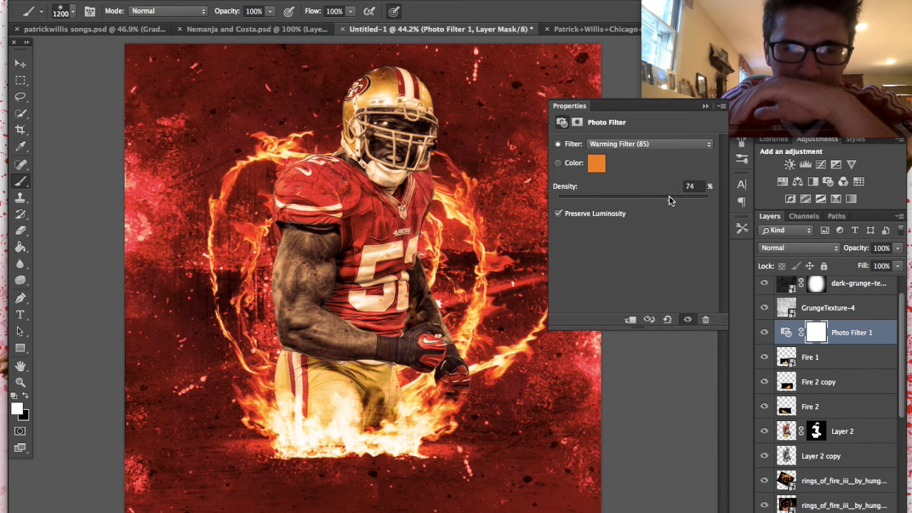
left_click(740, 147)
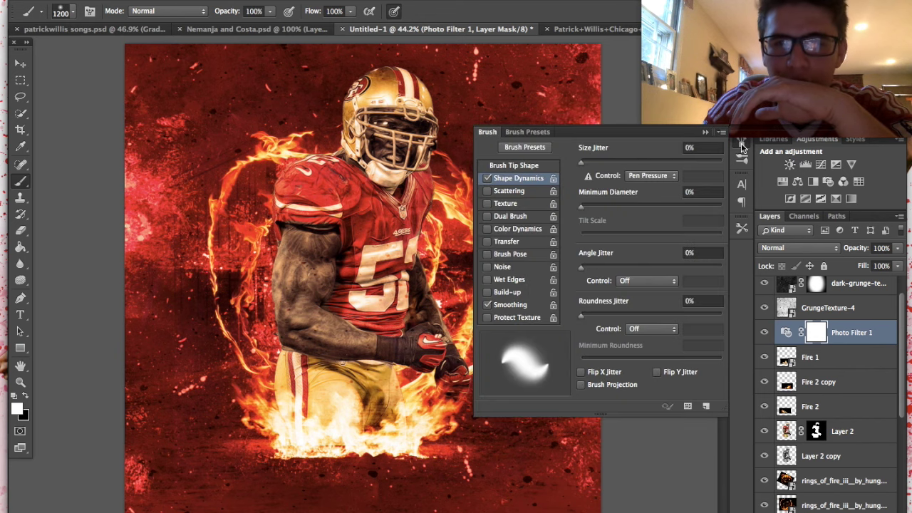
left_click(740, 147)
scroll(539, 264, "down", 1)
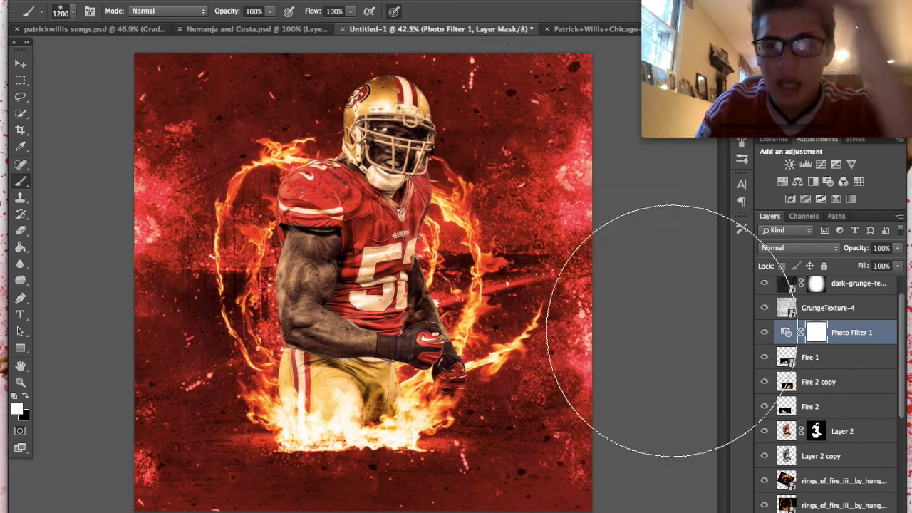
- Merge the masked Layer 2 with Layer 2 copy into a single player layer
left_click(787, 429)
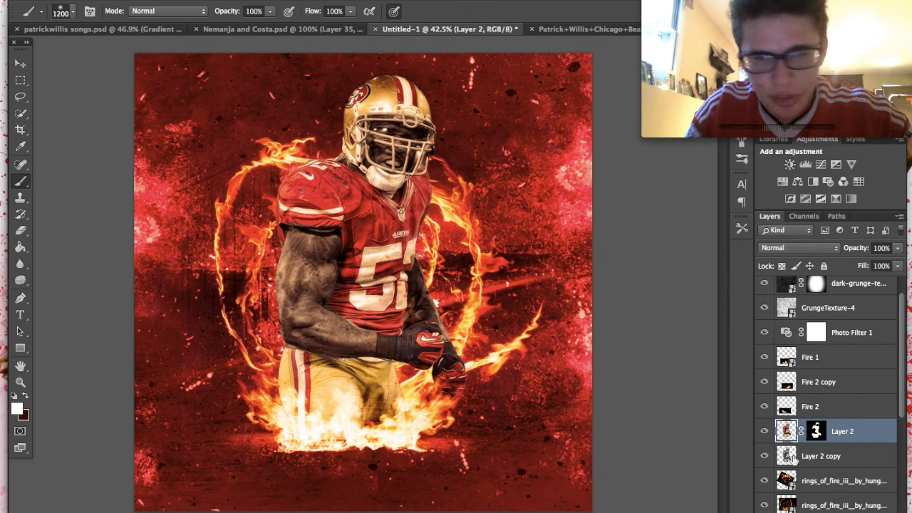
left_click(792, 459, "shift")
key("super+e")
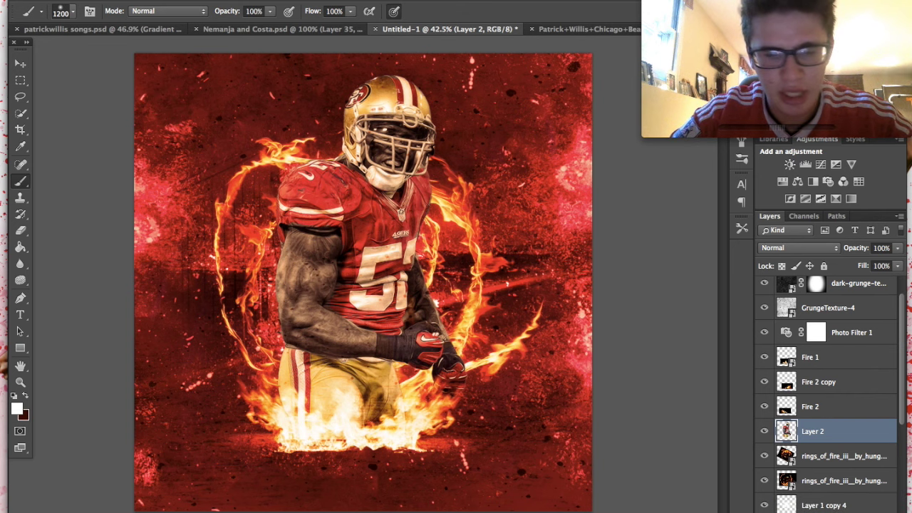
- Add a layer mask to the merged player Layer 2 and fill it with black
left_click(811, 512)
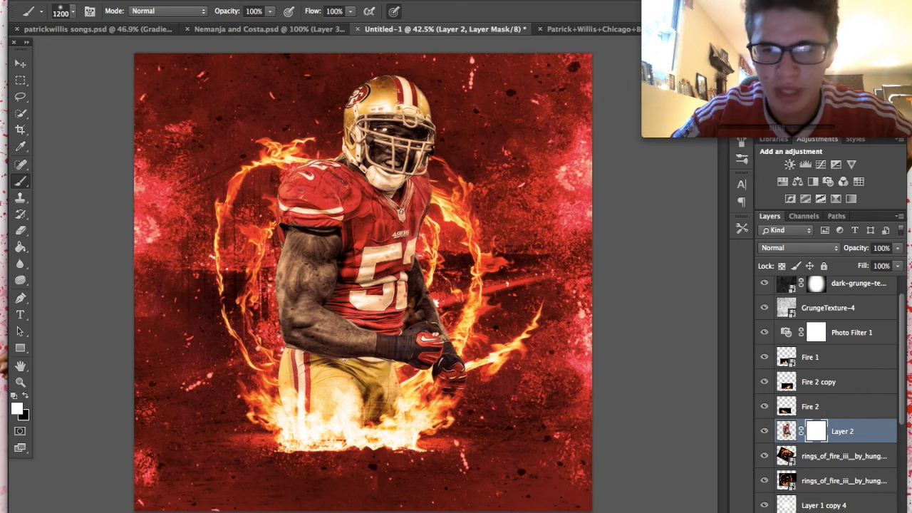
left_click(19, 246)
left_click(423, 328)
key("b")
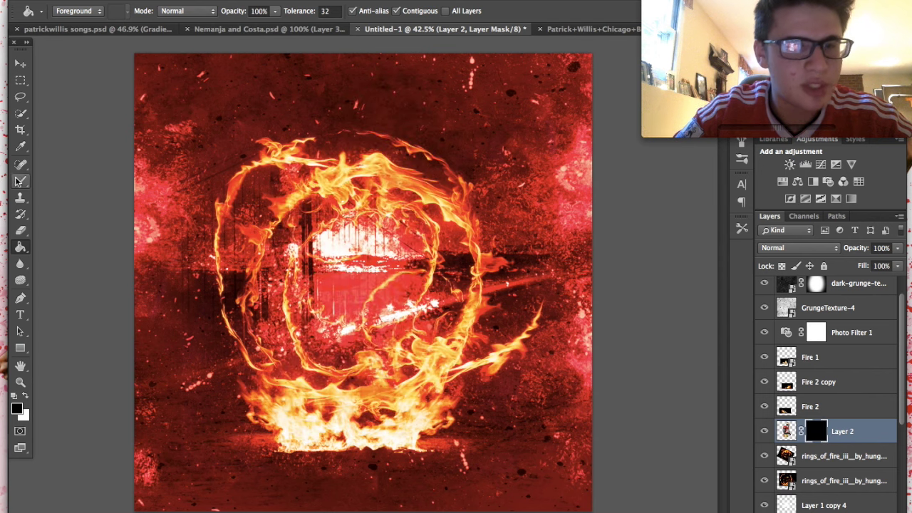
- Paint white on the Layer 2 mask with the soft brush, reducing it to 800 px, to reveal the player
left_click(25, 396)
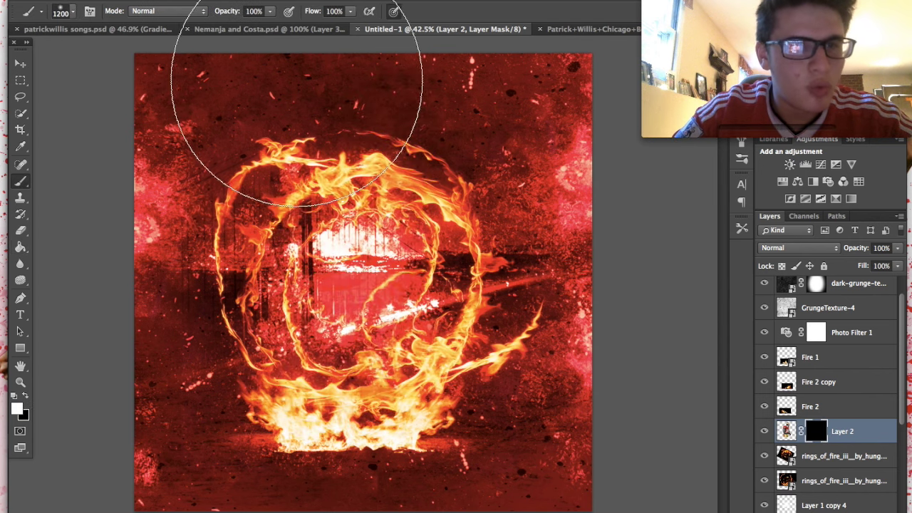
mouse_move(374, 189)
left_mouse_down()
mouse_move(356, 178)
mouse_move(334, 199)
left_mouse_up()
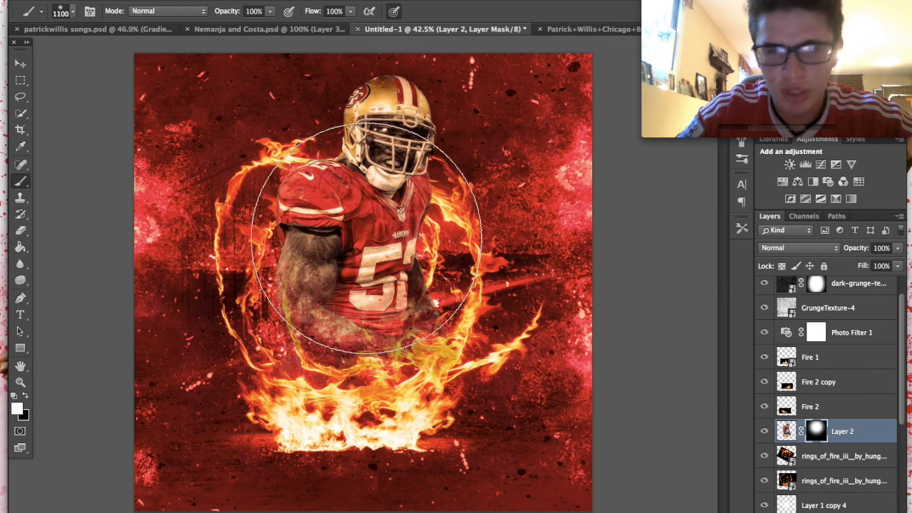
key("bracketleft")
key("bracketleft")
key("bracketleft")
key("bracketleft")
mouse_move(337, 161)
left_mouse_down()
mouse_move(393, 230)
mouse_move(396, 259)
mouse_move(365, 295)
mouse_move(401, 313)
mouse_move(386, 307)
mouse_move(410, 302)
mouse_move(368, 315)
mouse_move(396, 321)
mouse_move(374, 325)
mouse_move(458, 320)
mouse_move(415, 320)
mouse_move(401, 310)
mouse_move(326, 324)
mouse_move(359, 324)
mouse_move(349, 329)
mouse_move(416, 317)
mouse_move(382, 162)
mouse_move(463, 185)
left_mouse_up()
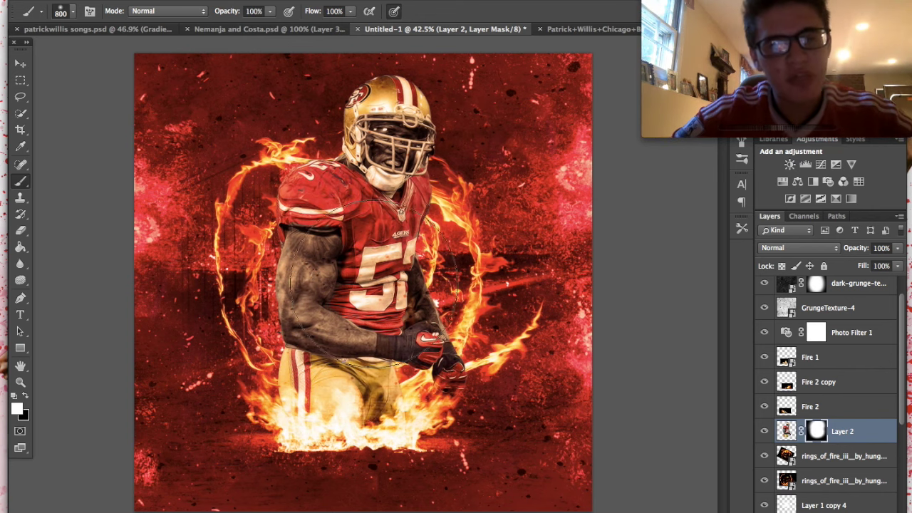
- Darken the Background layer with Hue/Saturation by setting Lightness to about -38
scroll(856, 401, "down", 4)
left_click(793, 508)
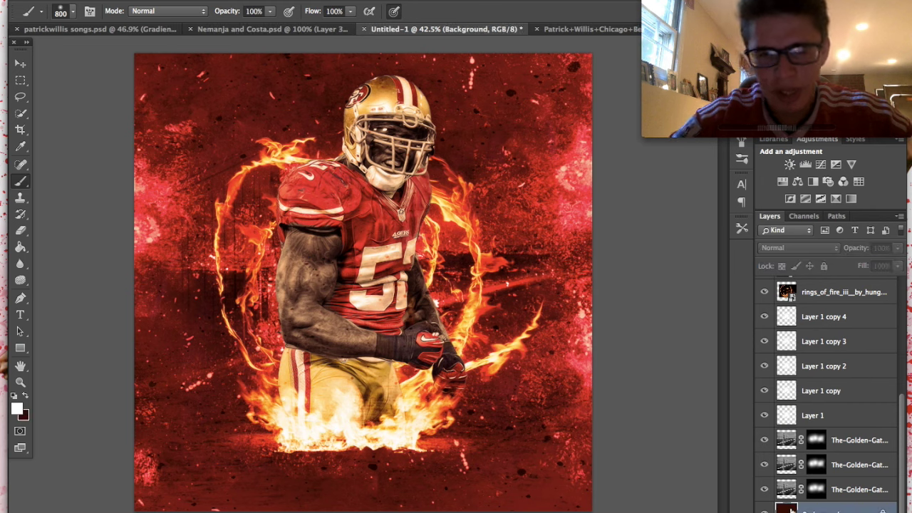
key("super+u")
left_click_drag(673, 297, 656, 300)
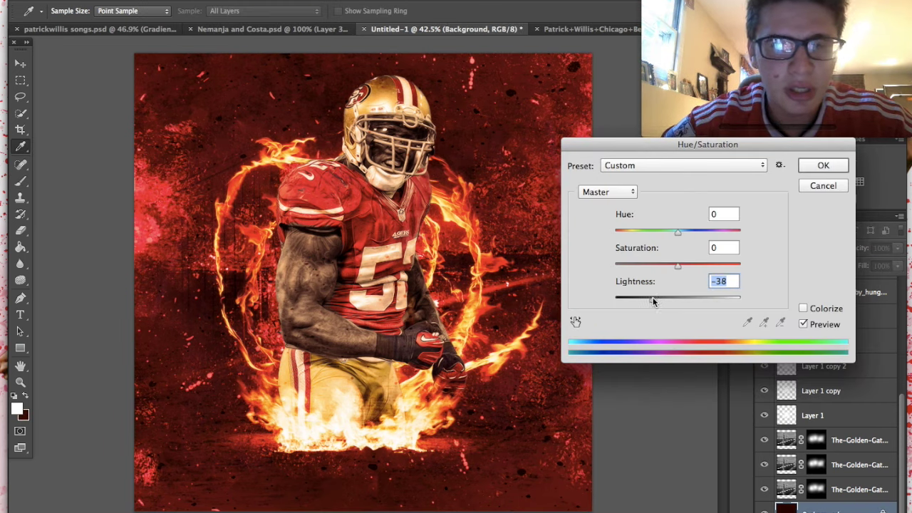
left_click(823, 165)
key("b")
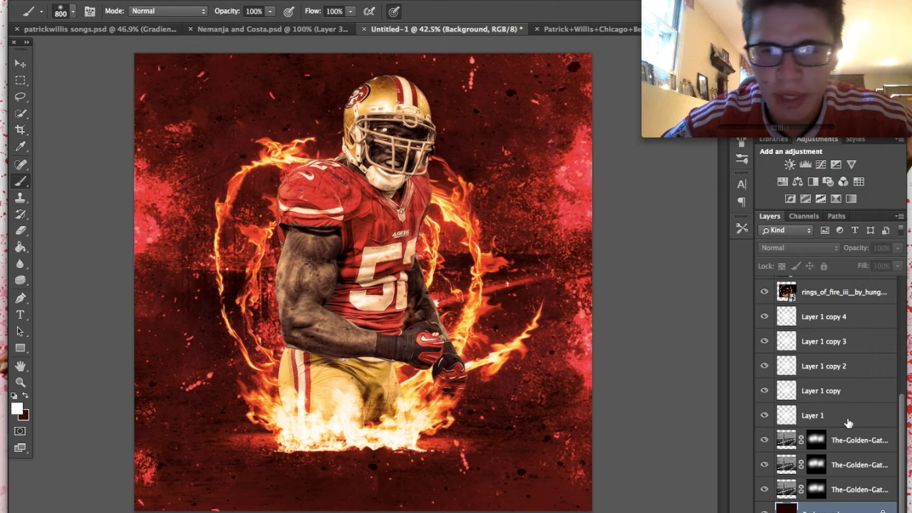
- Try deleting the upper Layer 1 copy layers, and undo the deletions
left_click(814, 320)
key("BackSpace")
key("BackSpace")
key("BackSpace")
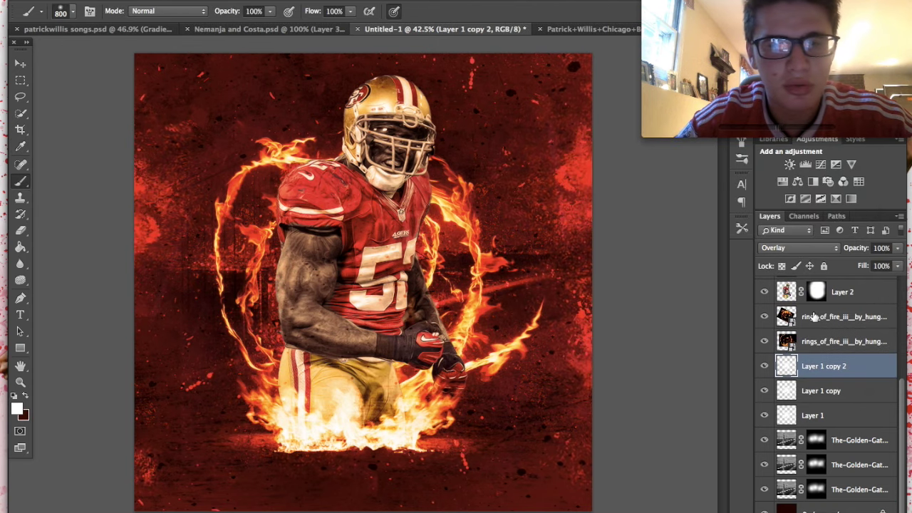
key("ctrl+alt+z")
key("ctrl+alt+z")
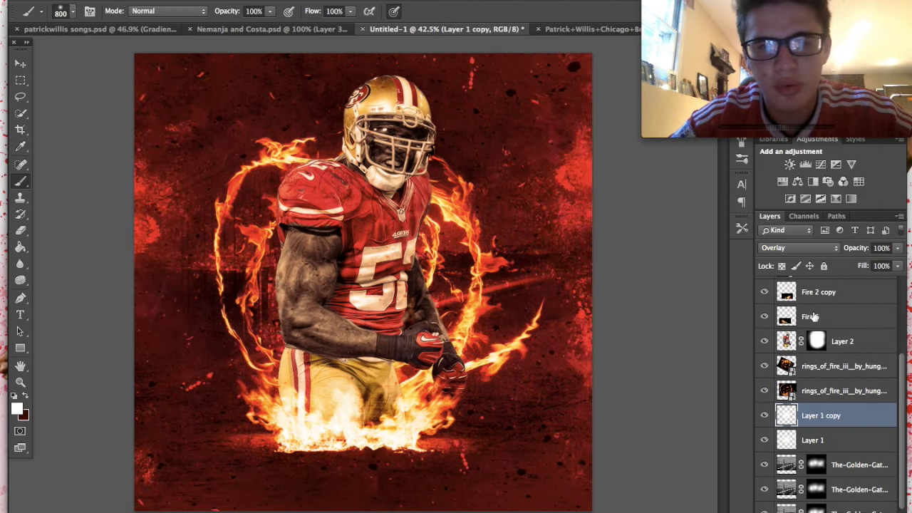
key("ctrl+alt+z")
key("ctrl+alt+z")
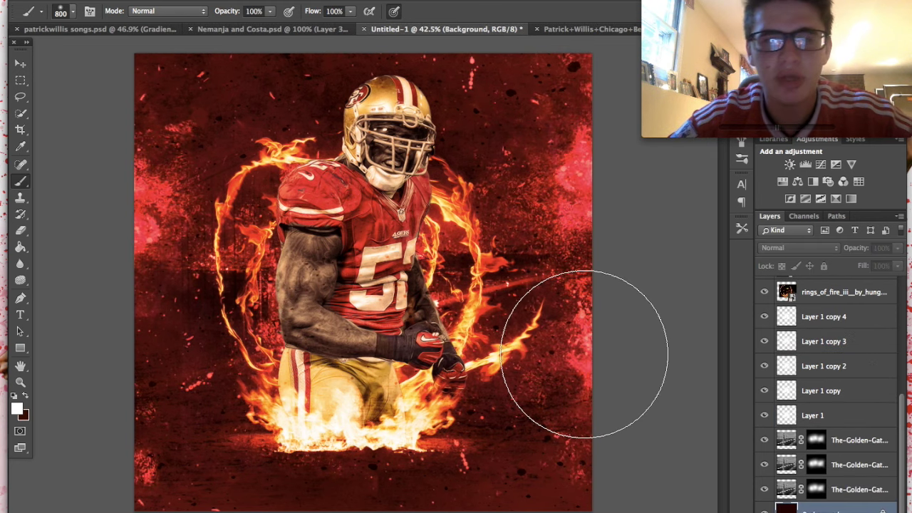
- Add a Photo Filter adjustment above the rings_of_fire layers, using Warming Filter (85) at about 70% density
scroll(814, 391, "up", 6)
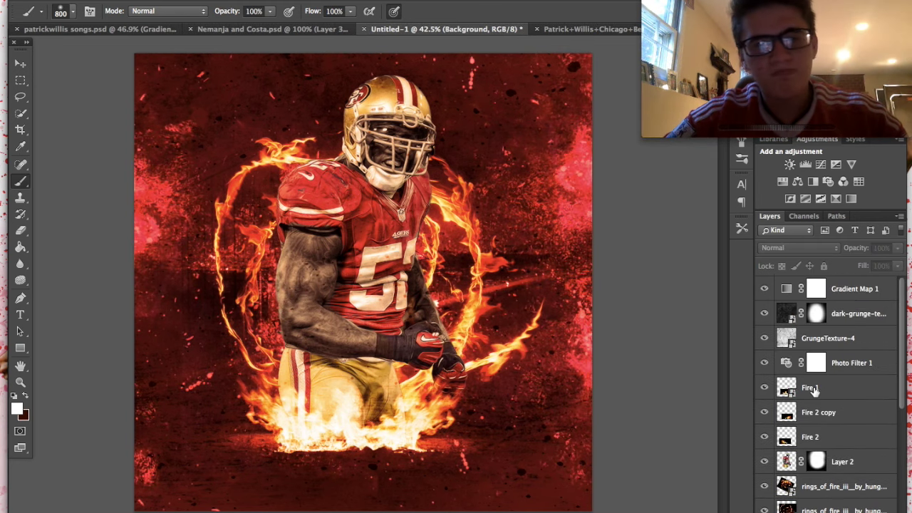
scroll(618, 379, "down", 3)
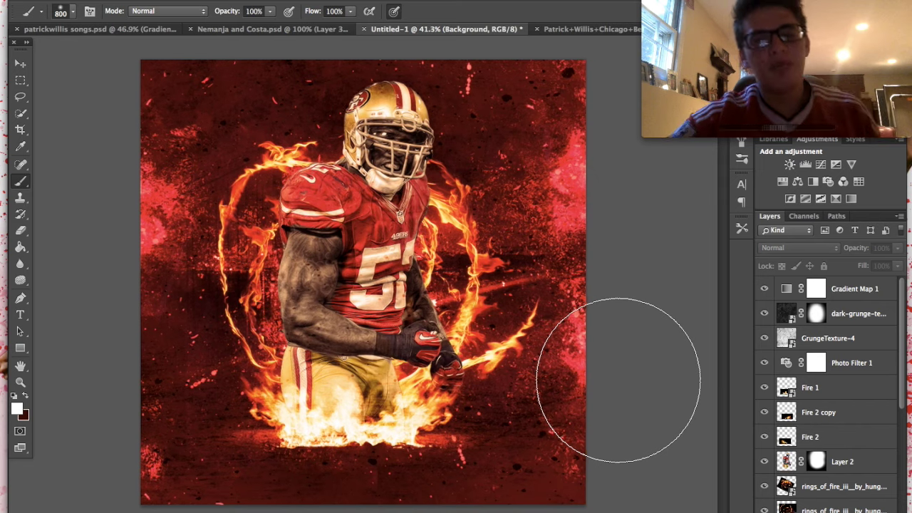
scroll(805, 446, "down", 3)
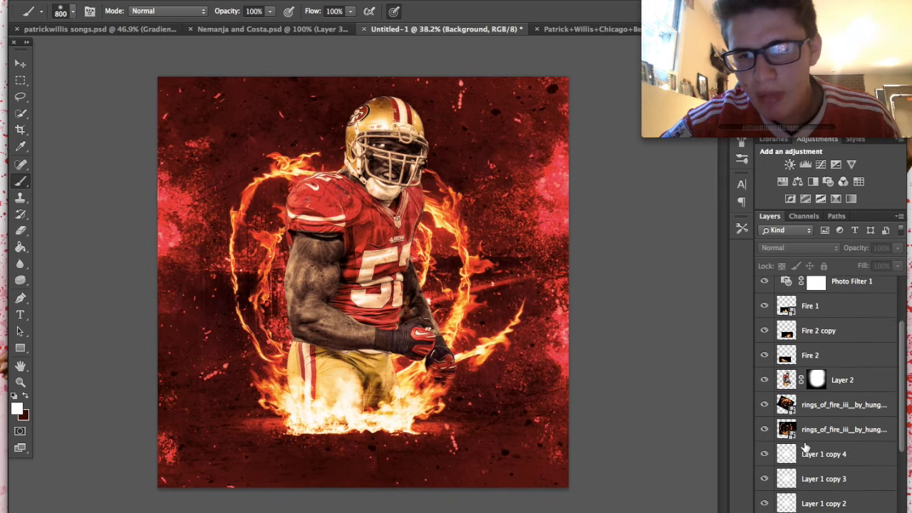
left_click(810, 404)
left_click(839, 510)
left_click(864, 435)
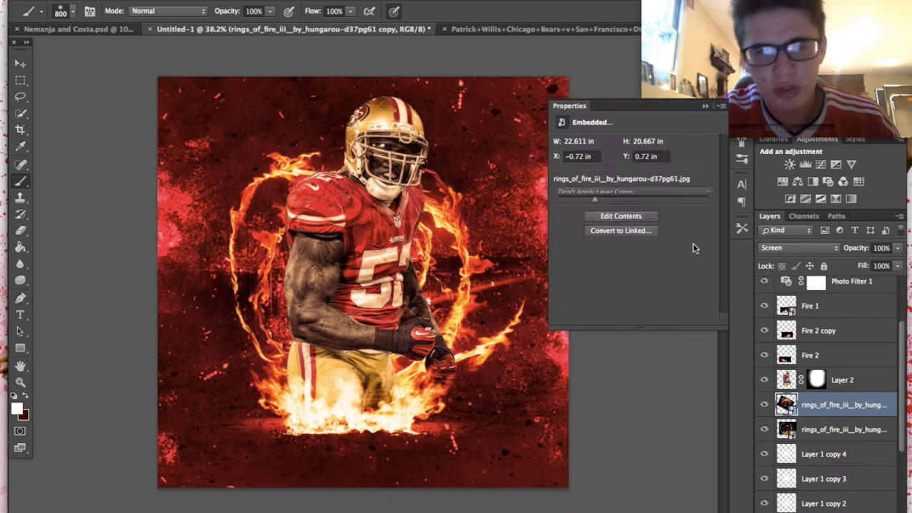
left_click_drag(672, 202, 631, 201)
left_click_drag(688, 202, 659, 200)
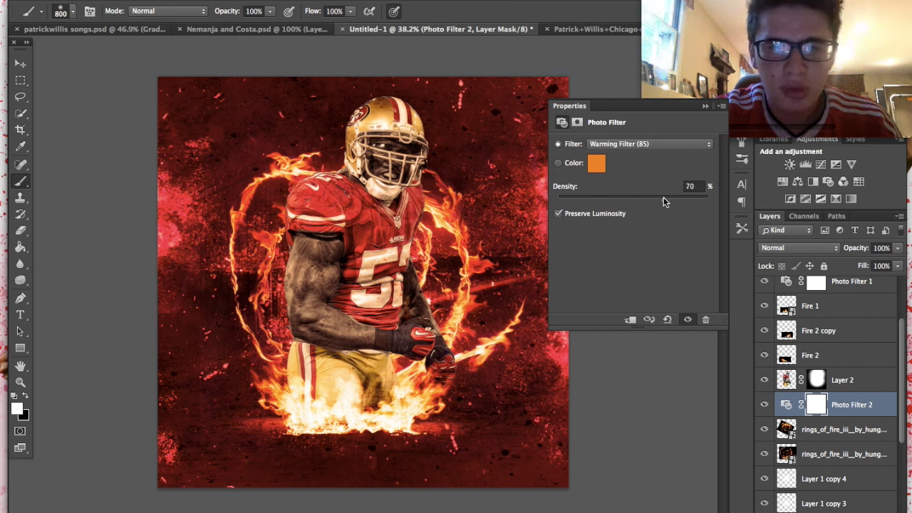
left_click(707, 107)
scroll(527, 185, "up", 3)
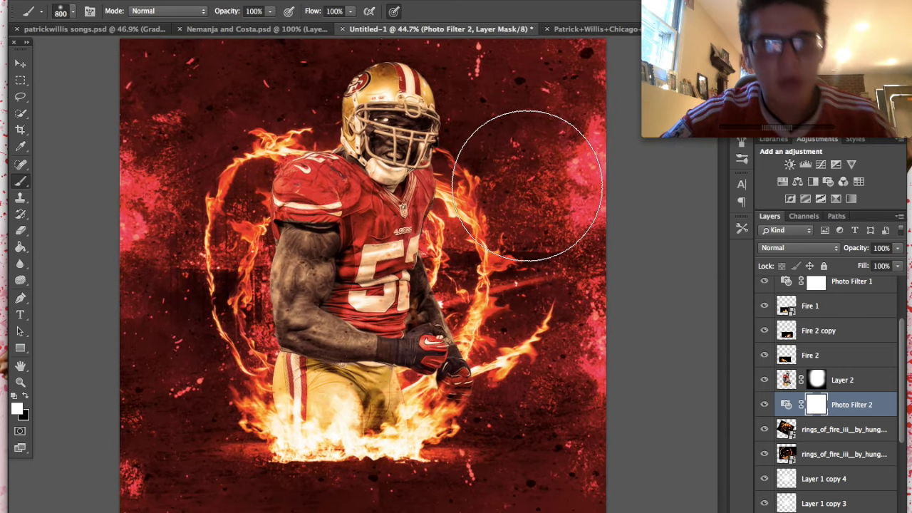
scroll(527, 185, "down", 2)
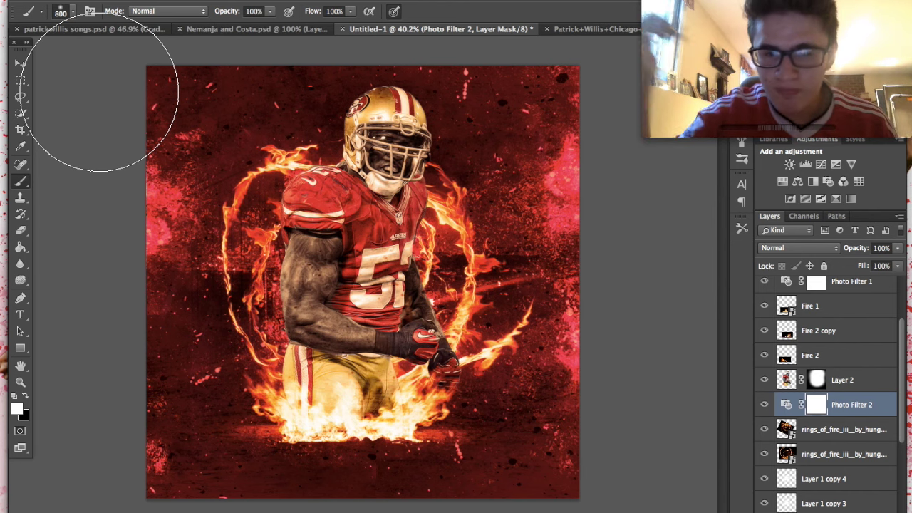
scroll(361, 263, "up", 1)
scroll(361, 264, "down", 2)
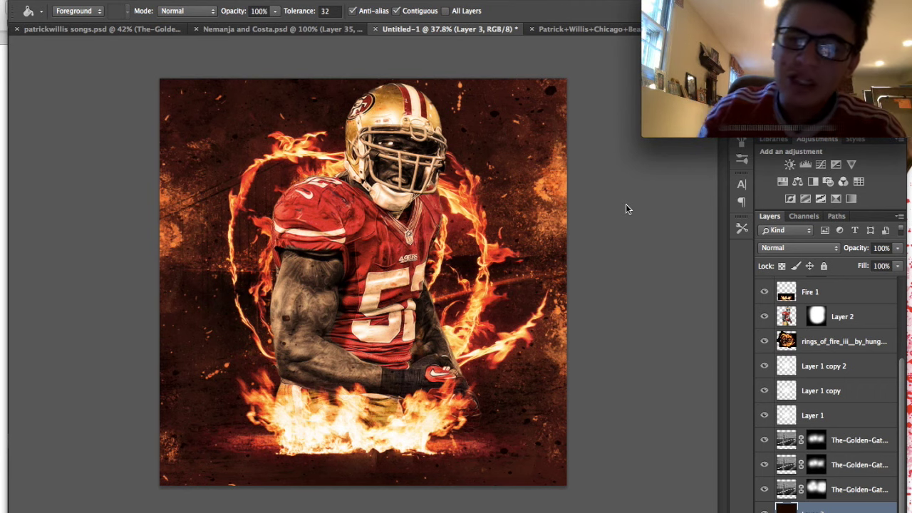
- Toggle the visibility of Layer 1 copy 2 and the dark base layer to compare their effect on the background
left_click(765, 366)
left_click(765, 366)
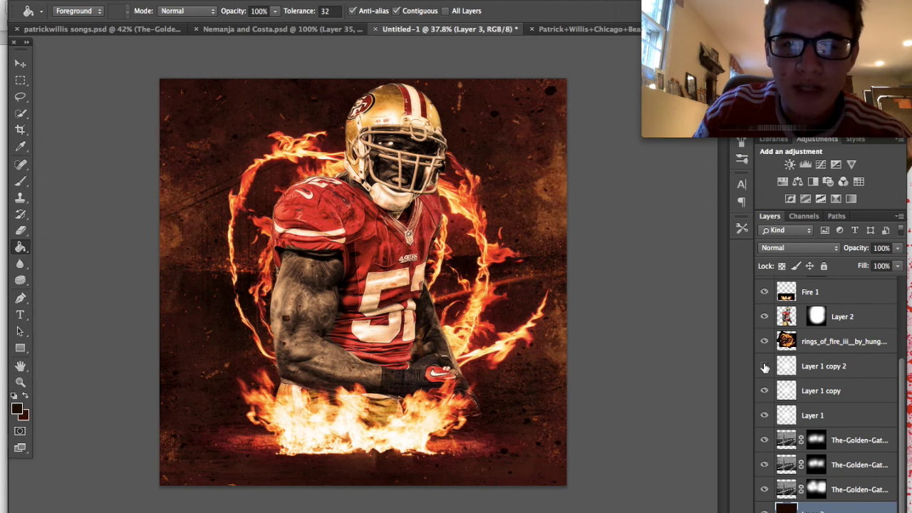
left_click(764, 366)
scroll(804, 385, "up", 5)
scroll(805, 420, "down", 5)
left_click(764, 510)
left_click(765, 511)
left_click(764, 511)
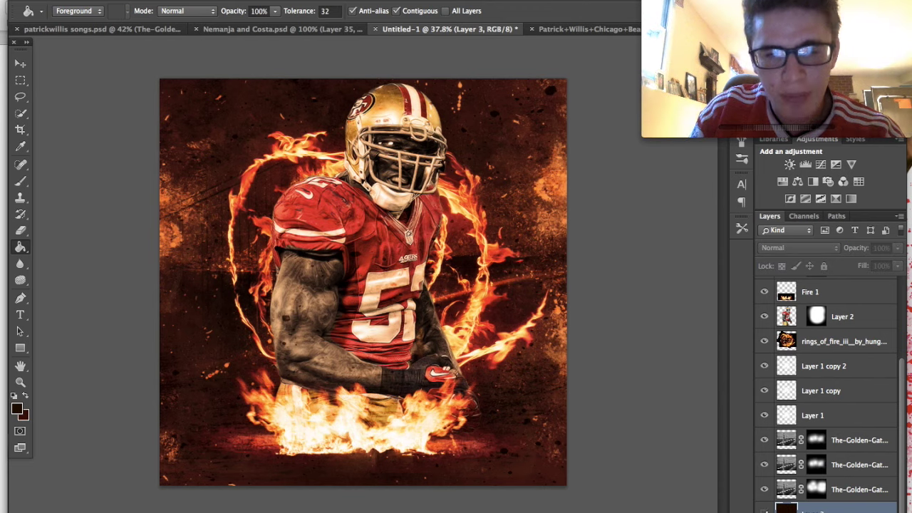
left_click(764, 510)
- Examine the Gradient Map 2 adjustment's gradient, blend mode and opacity
scroll(784, 498, "up", 4)
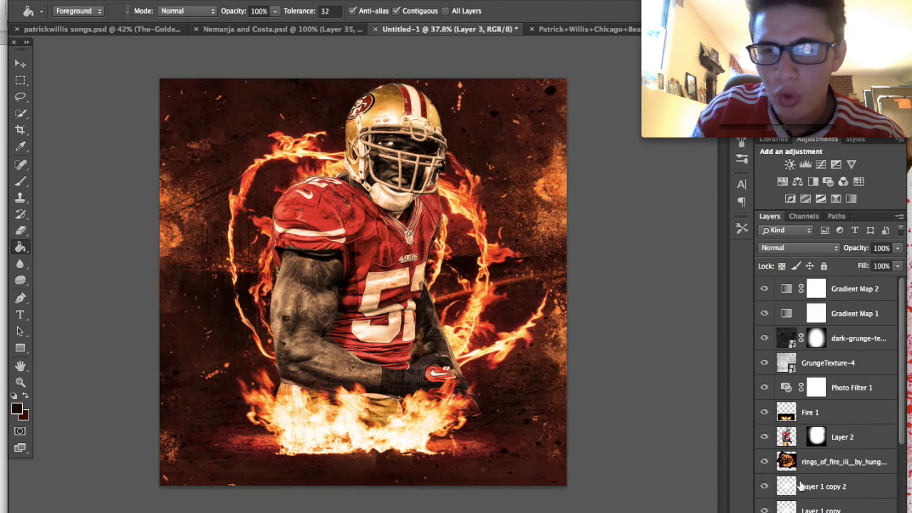
double_click(786, 292)
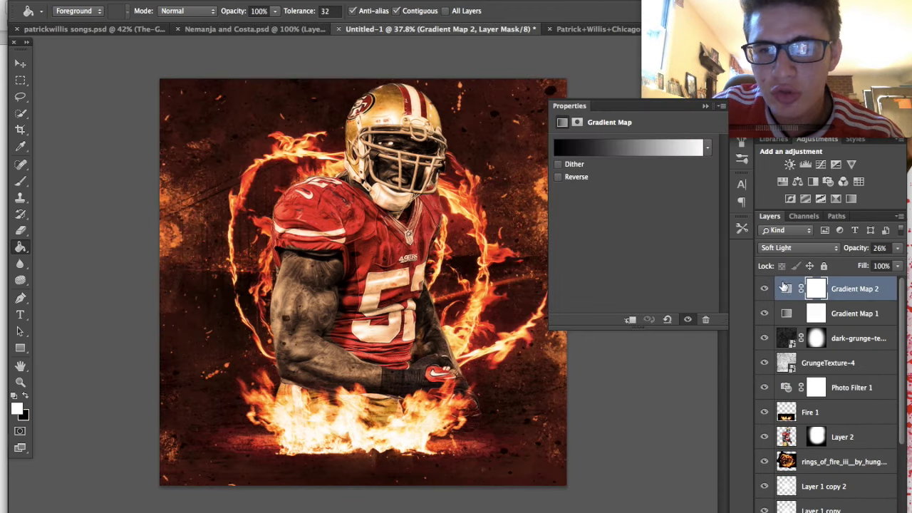
left_click(705, 106)
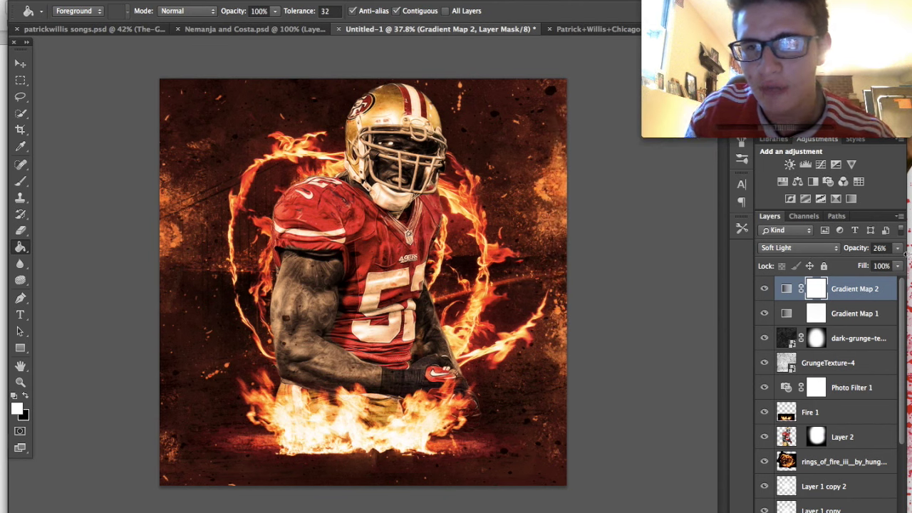
scroll(862, 338, "down", 2)
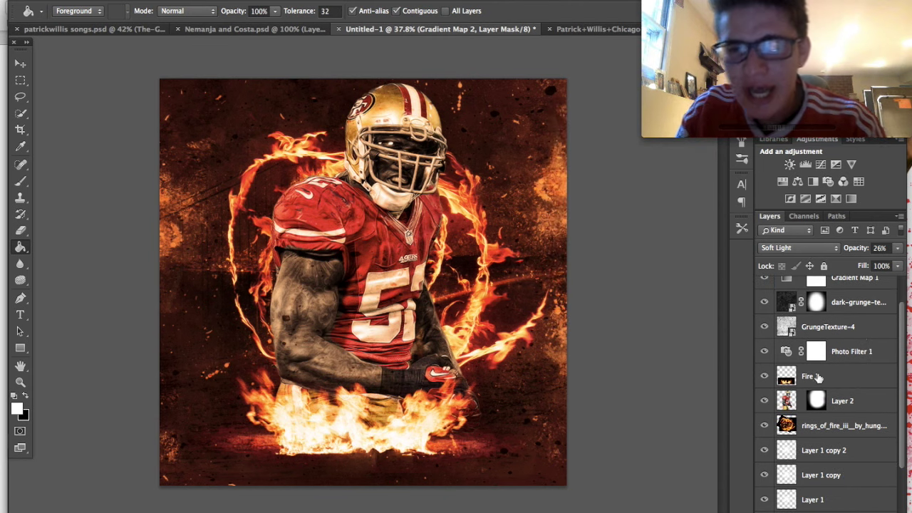